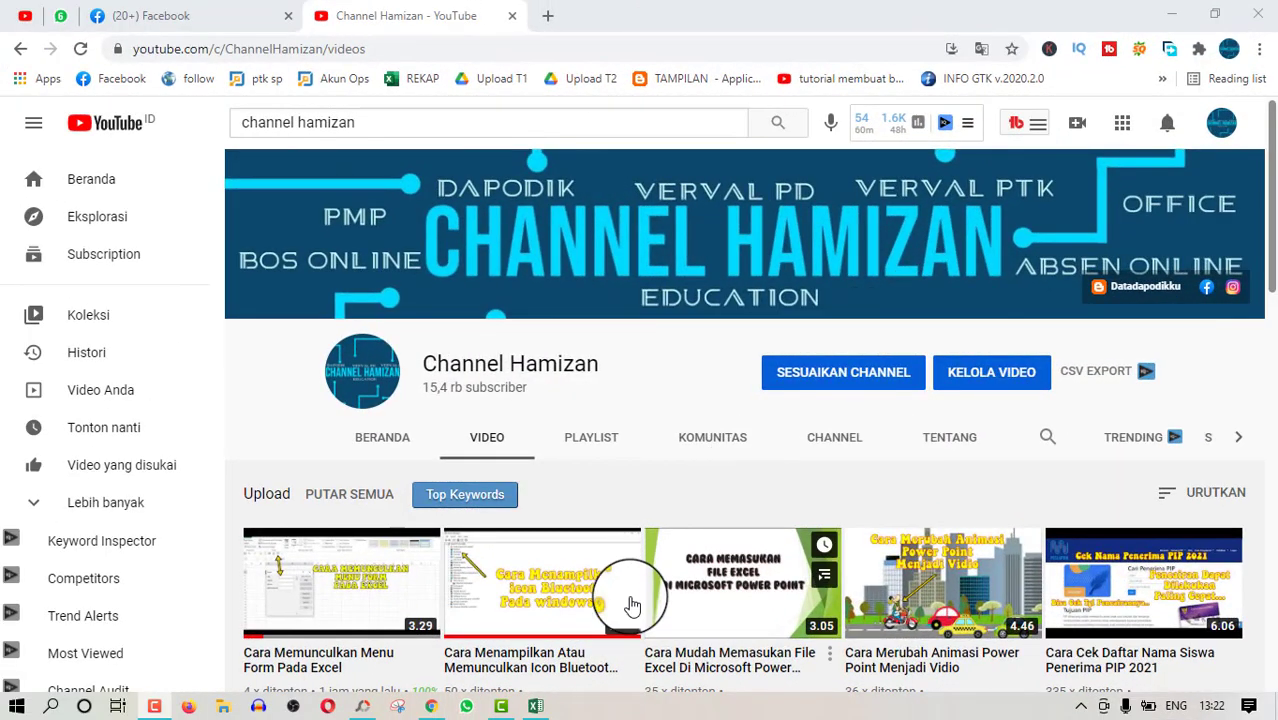
Switch from the YouTube channel page to the blank Book4 Excel workbook
{"action": "left_click", "coordinate": [532, 707]}
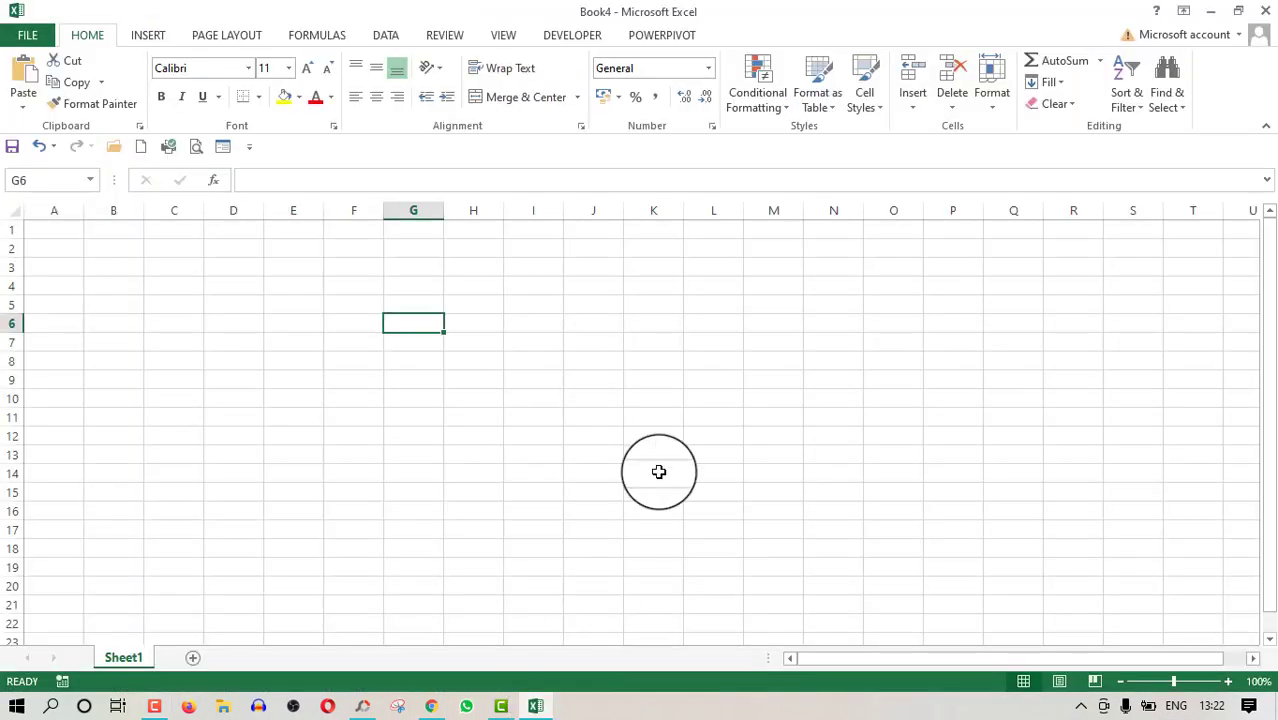
Select cells F7, D5 and C8 on the empty Sheet1
{"action": "left_click", "coordinate": [331, 338]}
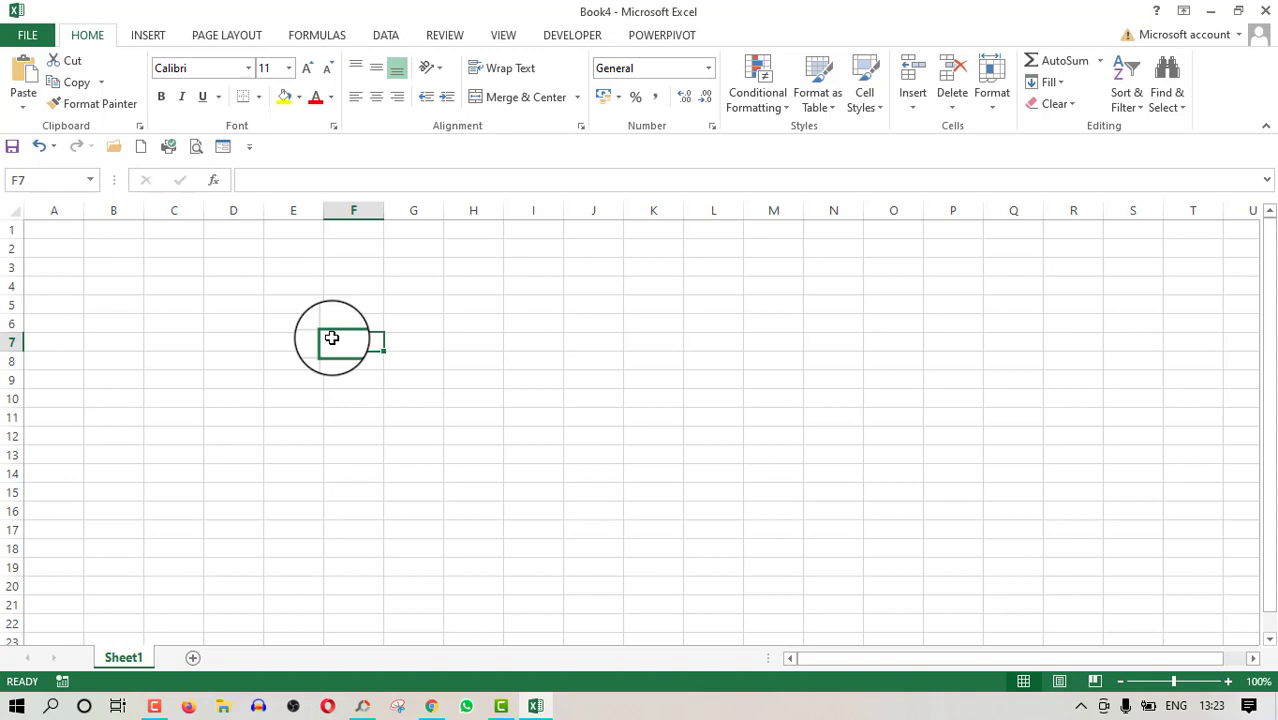
{"action": "left_click", "coordinate": [214, 305]}
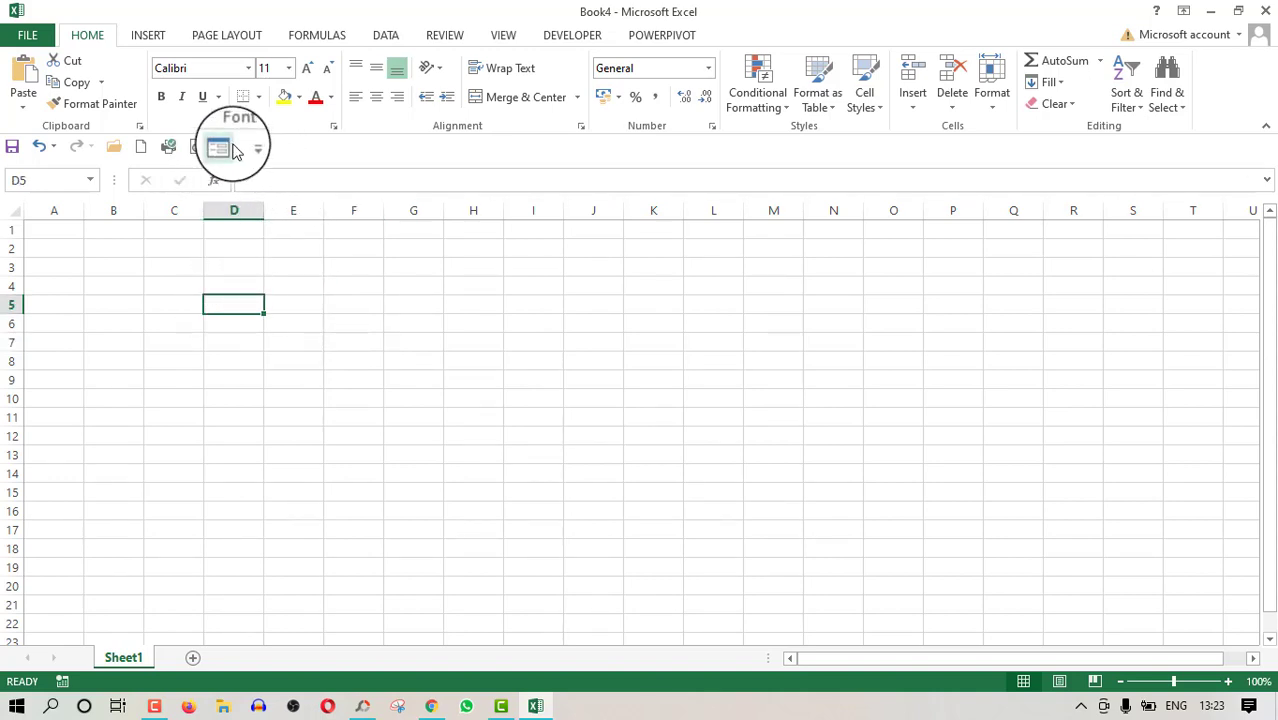
{"action": "left_click", "coordinate": [190, 357]}
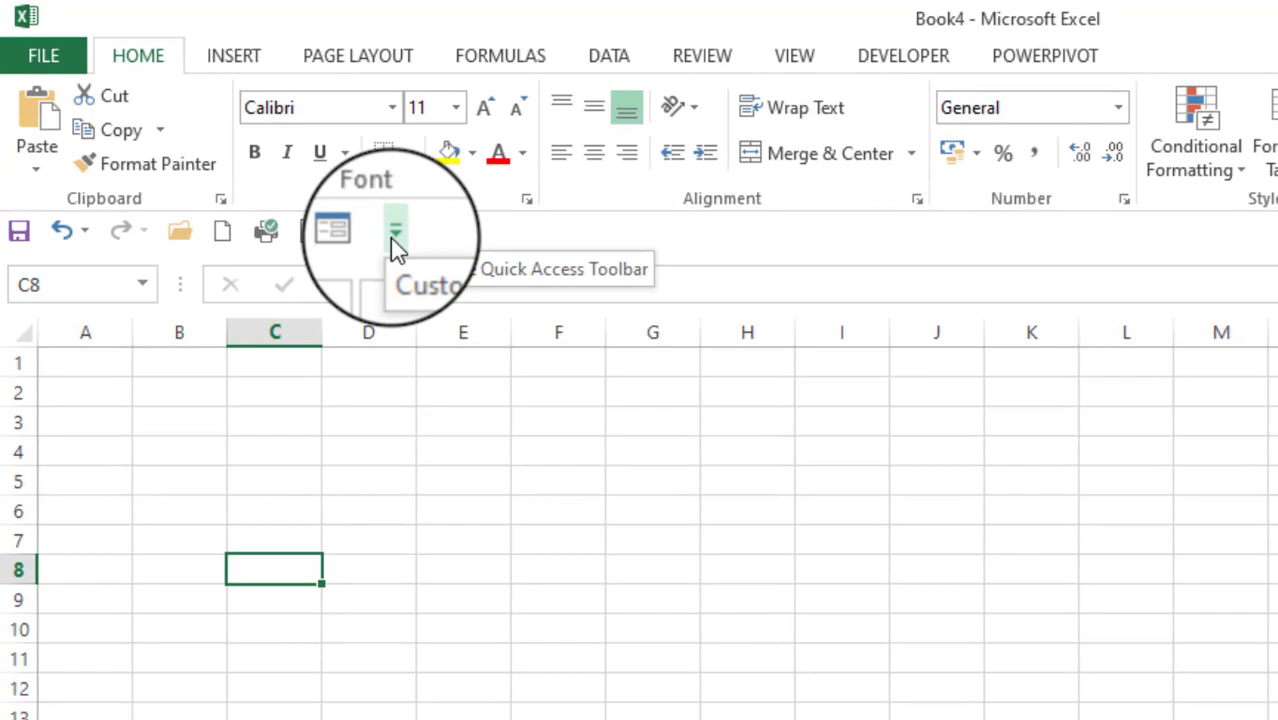
Open the Quick Access Toolbar's More Commands settings and list All Commands
{"action": "left_click", "coordinate": [394, 232]}
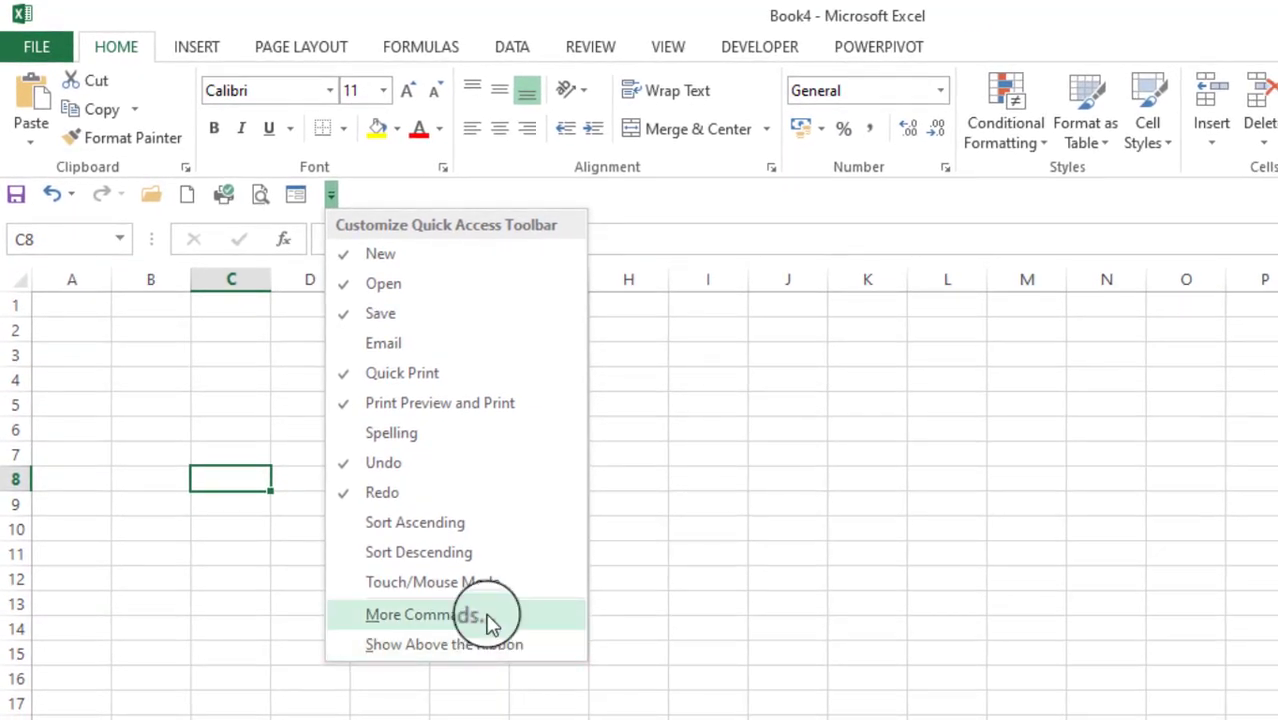
{"action": "left_click", "coordinate": [470, 615]}
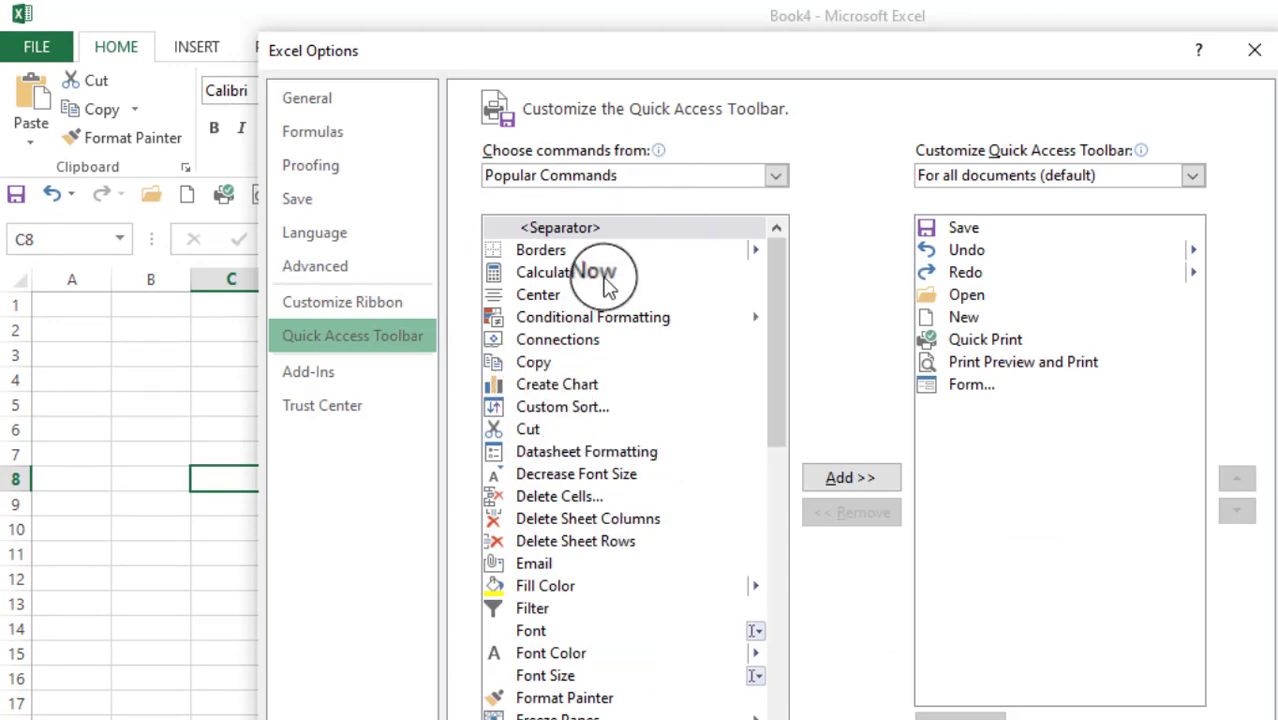
{"action": "left_click", "coordinate": [690, 178]}
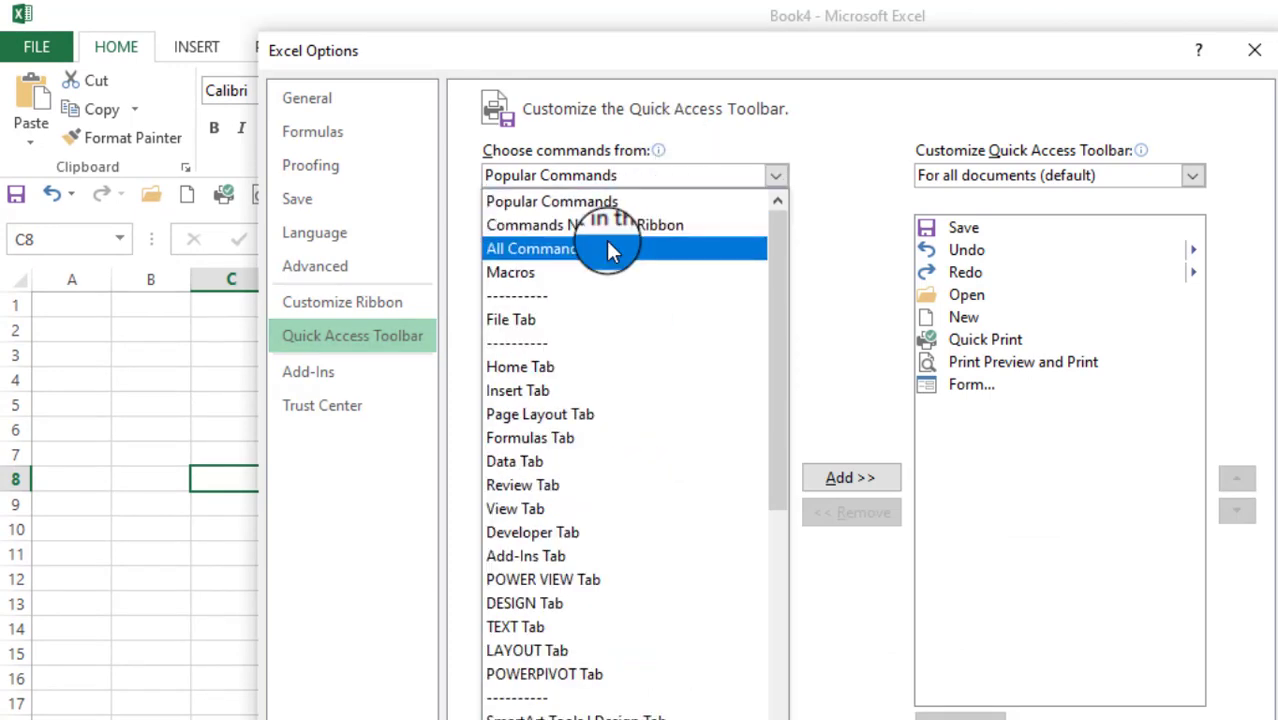
{"action": "key", "text": "Escape"}
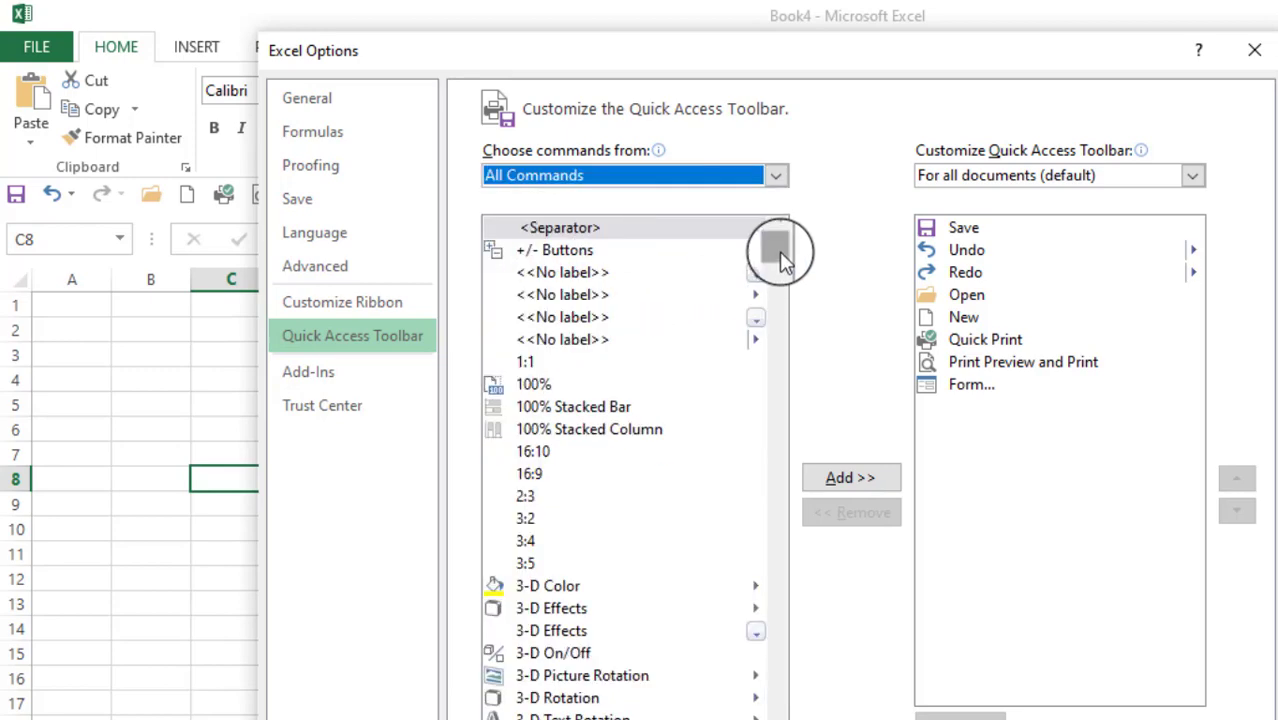
Find Form... in the command list, then close Excel Options without changes
{"action": "scroll", "coordinate": [776, 300], "scroll_direction": "down", "scroll_amount": 3}
{"action": "scroll", "coordinate": [779, 380], "scroll_direction": "down", "scroll_amount": 10}
{"action": "scroll", "coordinate": [779, 418], "scroll_direction": "down", "scroll_amount": 12}
{"action": "scroll", "coordinate": [780, 435], "scroll_direction": "down", "scroll_amount": 6}
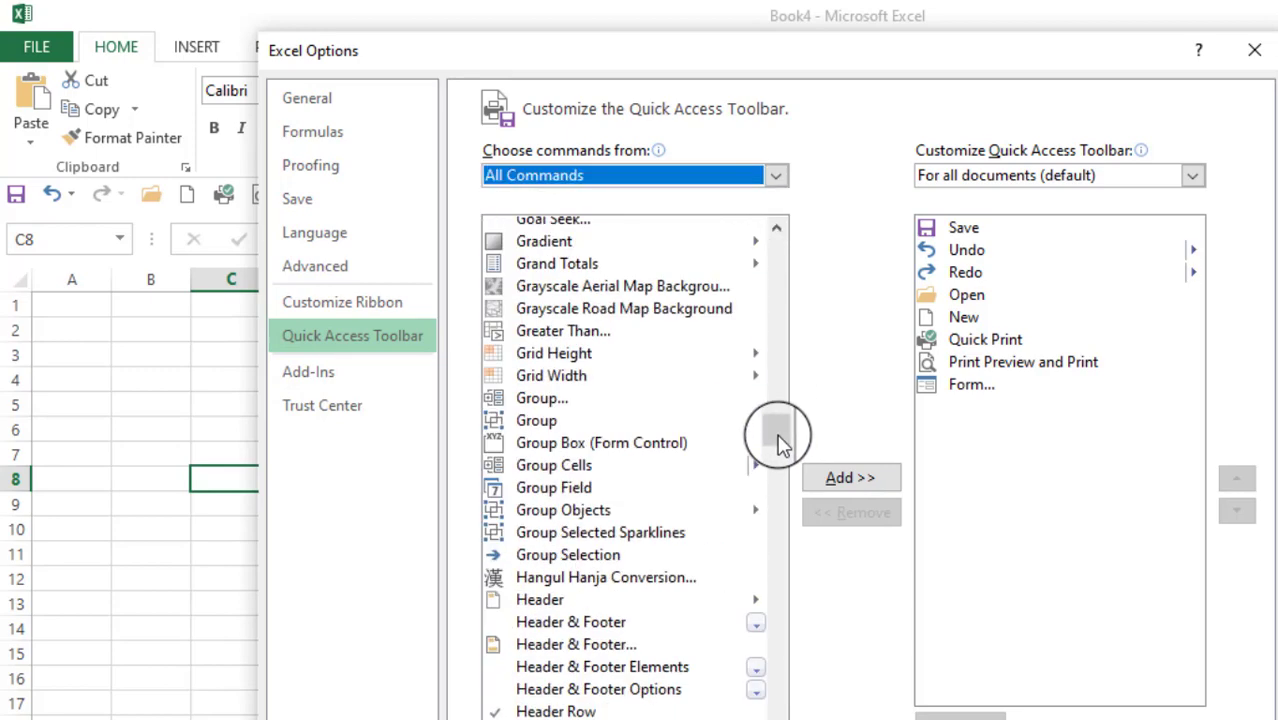
{"action": "scroll", "coordinate": [600, 445], "scroll_direction": "up", "scroll_amount": 8}
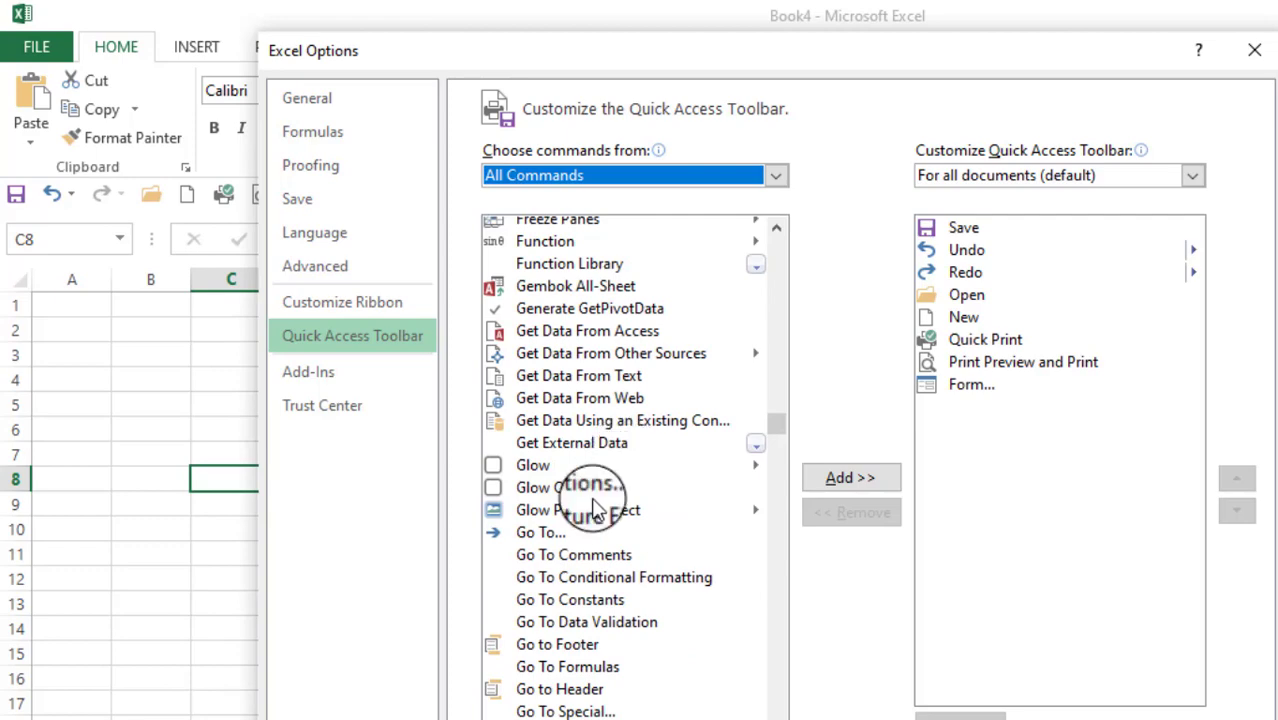
{"action": "scroll", "coordinate": [570, 510], "scroll_direction": "up", "scroll_amount": 4}
{"action": "scroll", "coordinate": [600, 400], "scroll_direction": "up", "scroll_amount": 1}
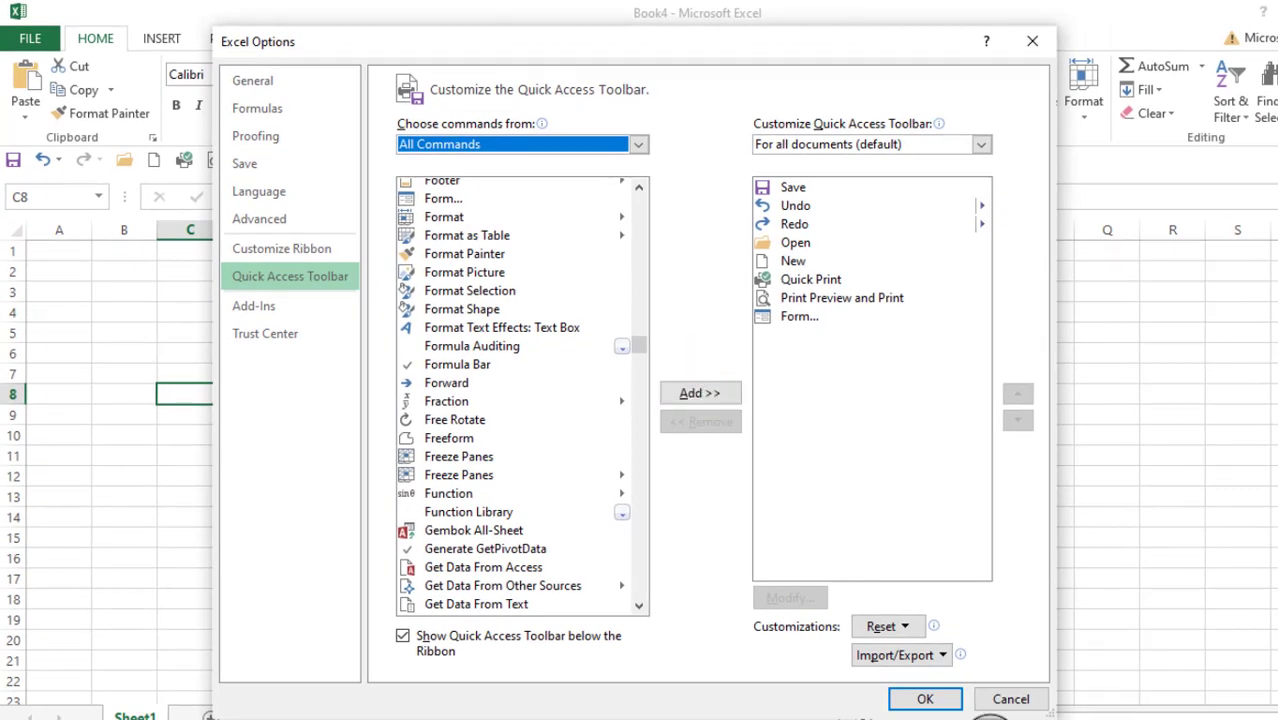
{"action": "left_click", "coordinate": [1035, 42]}
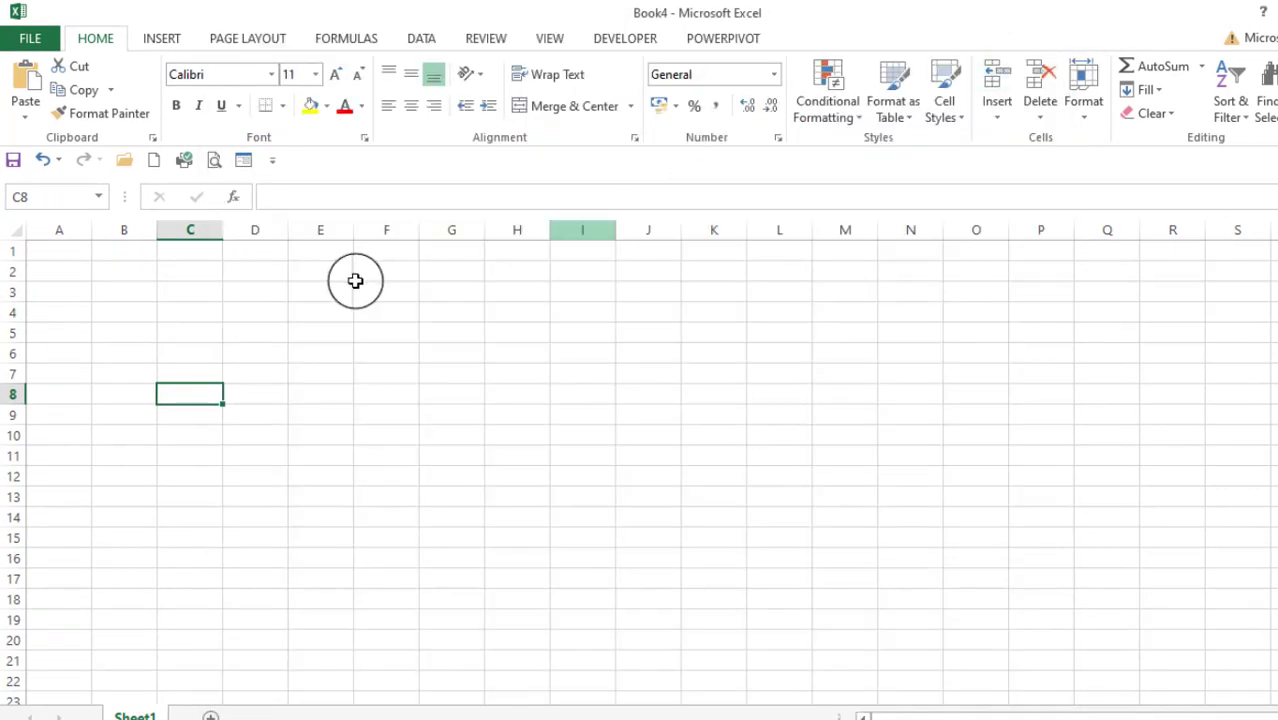
Enter the headers NO, NIS and NISN in B2 through D2
{"action": "left_click", "coordinate": [326, 388]}
{"action": "left_click", "coordinate": [142, 277]}
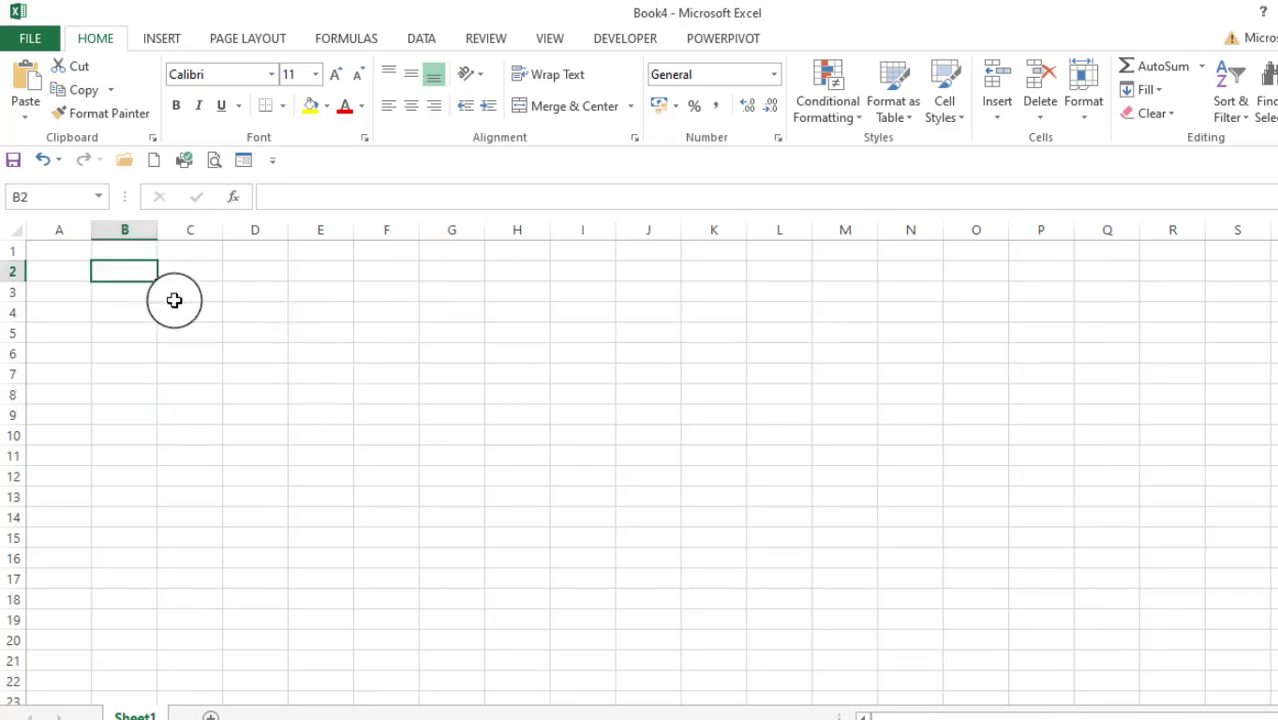
{"action": "type", "text": "NO"}
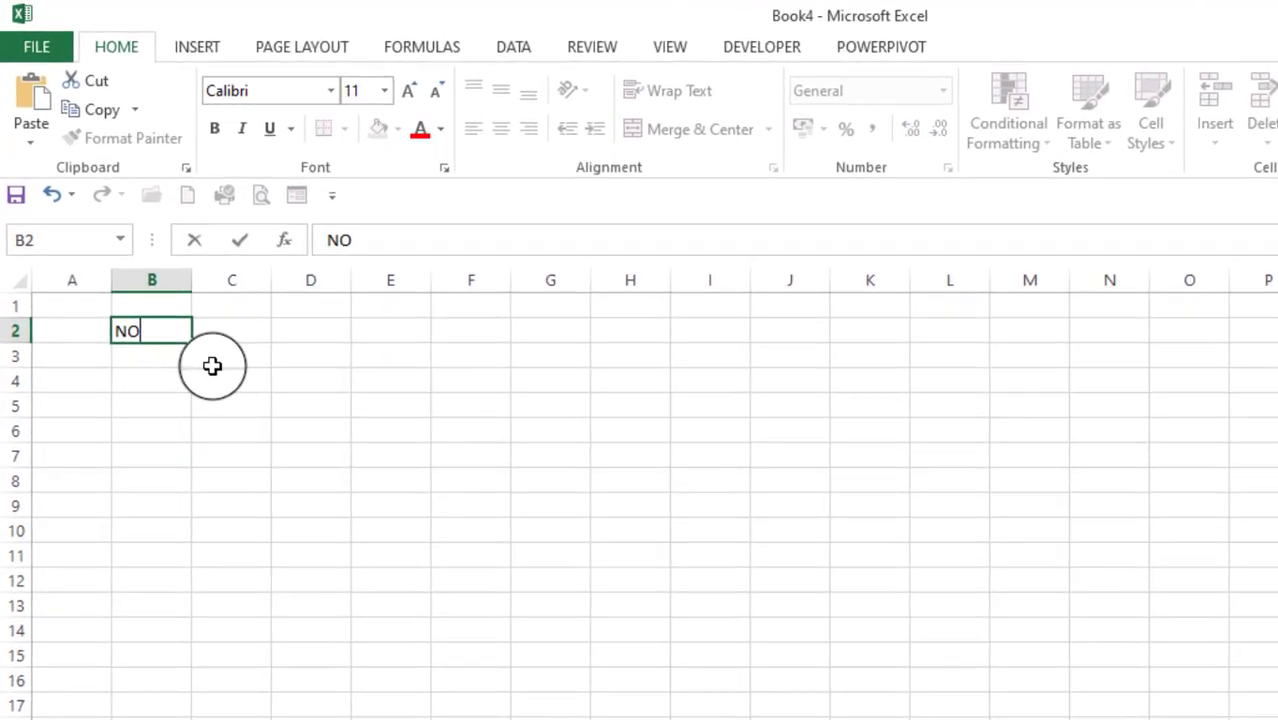
{"action": "key", "text": "Tab"}
{"action": "type", "text": "N"}
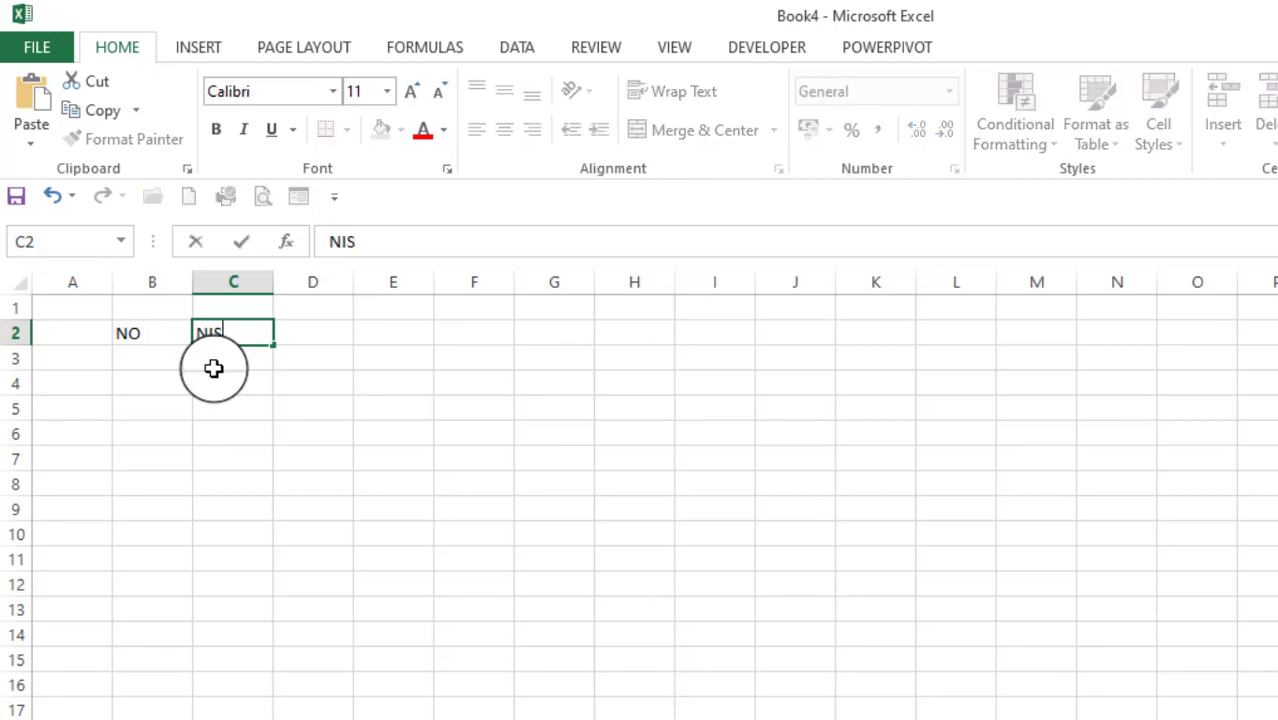
{"action": "key", "text": "Tab"}
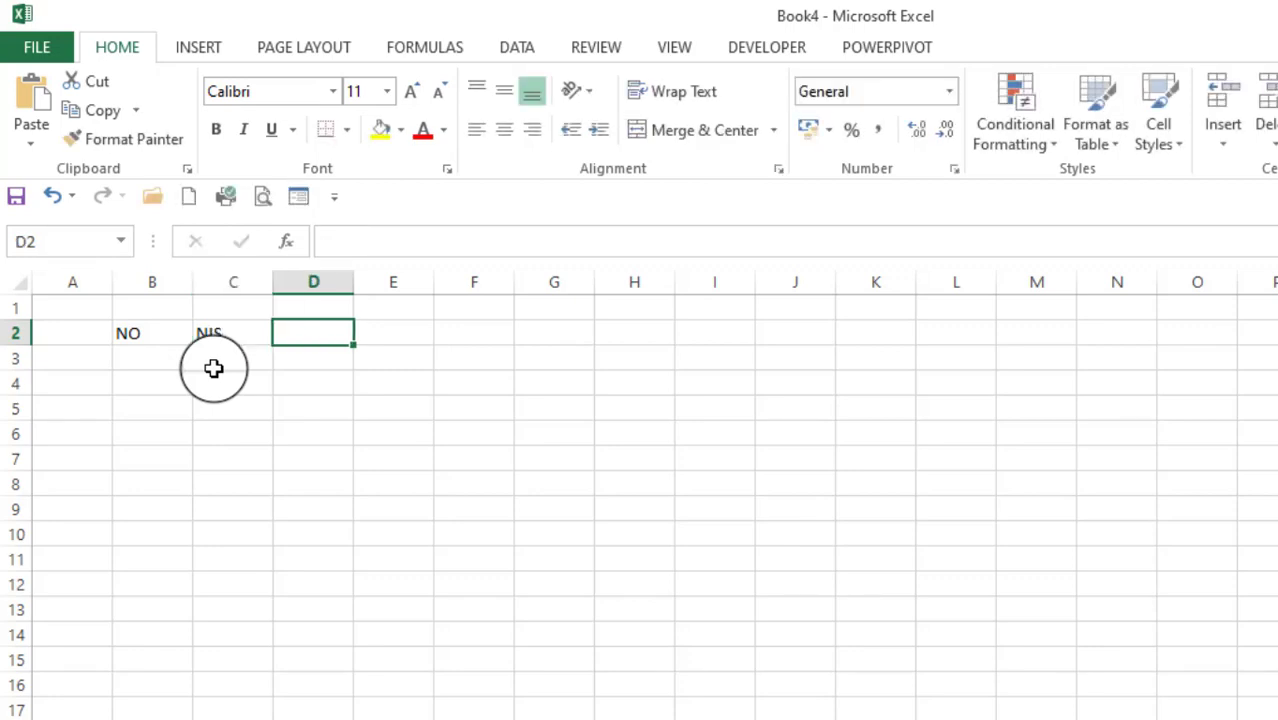
{"action": "type", "text": "NISN"}
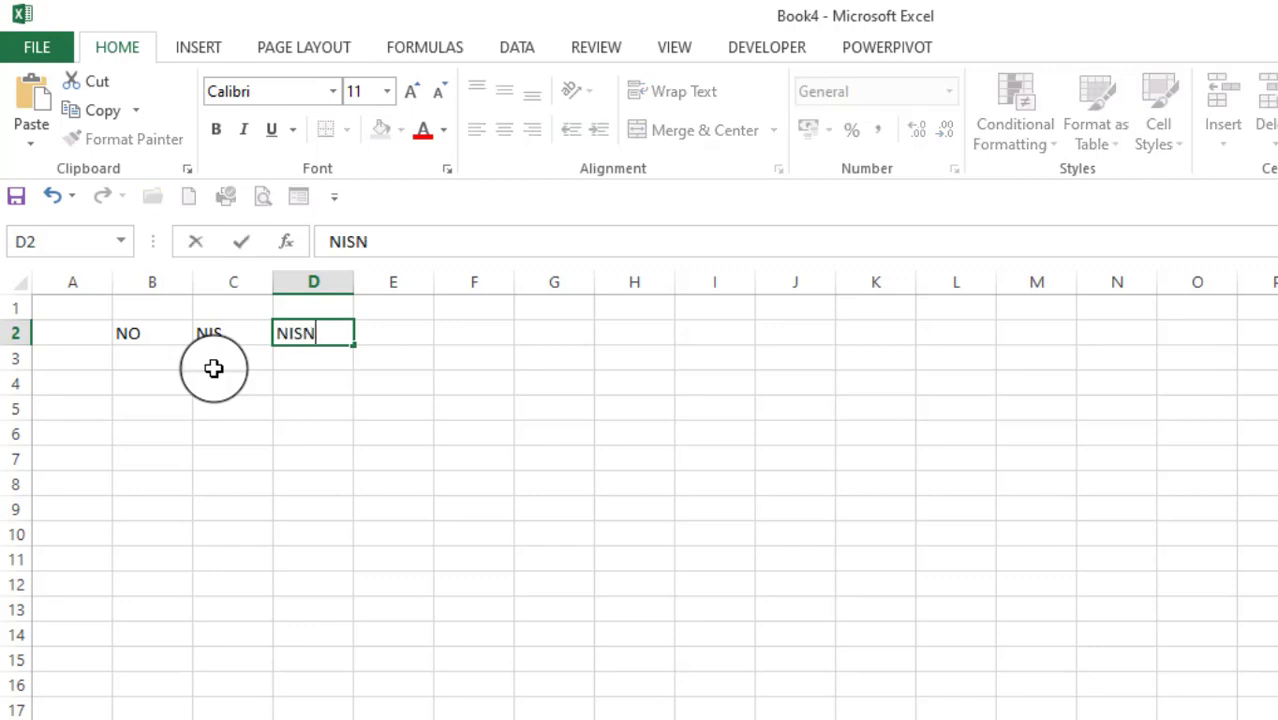
{"action": "key", "text": "Tab"}
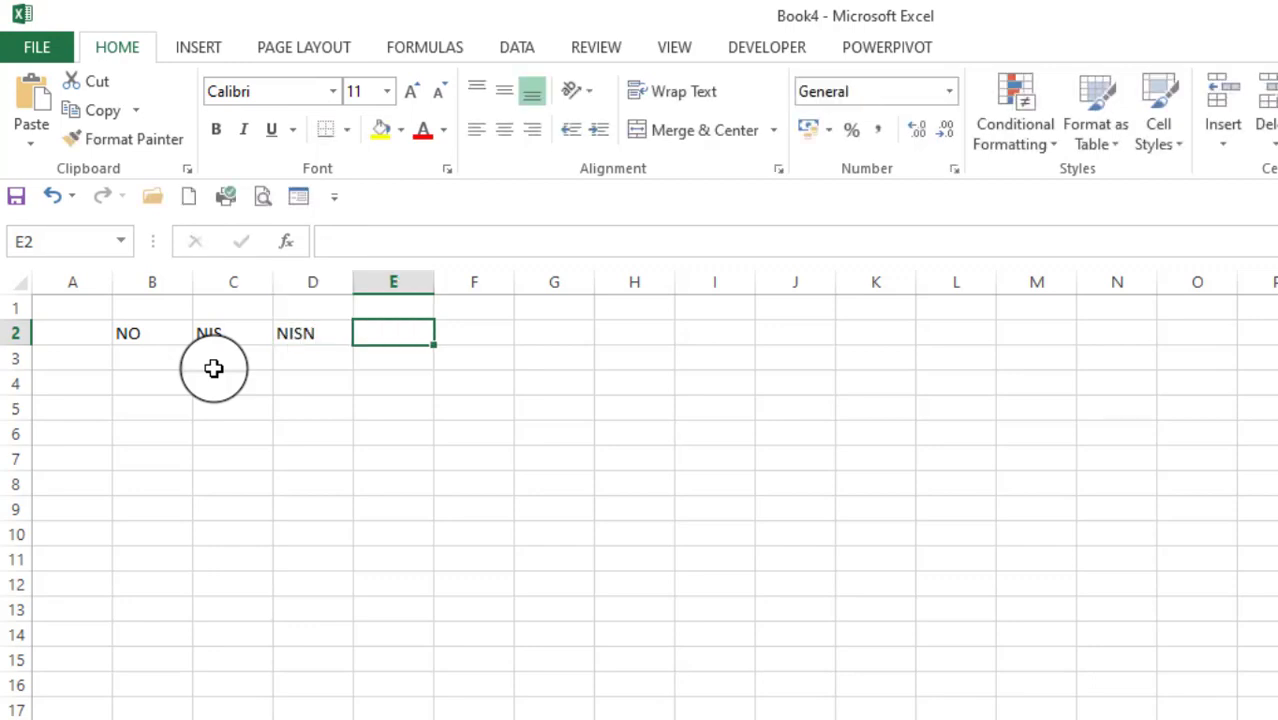
Add the headers NAMA, JENIS KELAMIN, TEMPAT LAHIR and KELAS in E2 through H2
{"action": "type", "text": "NAMA"}
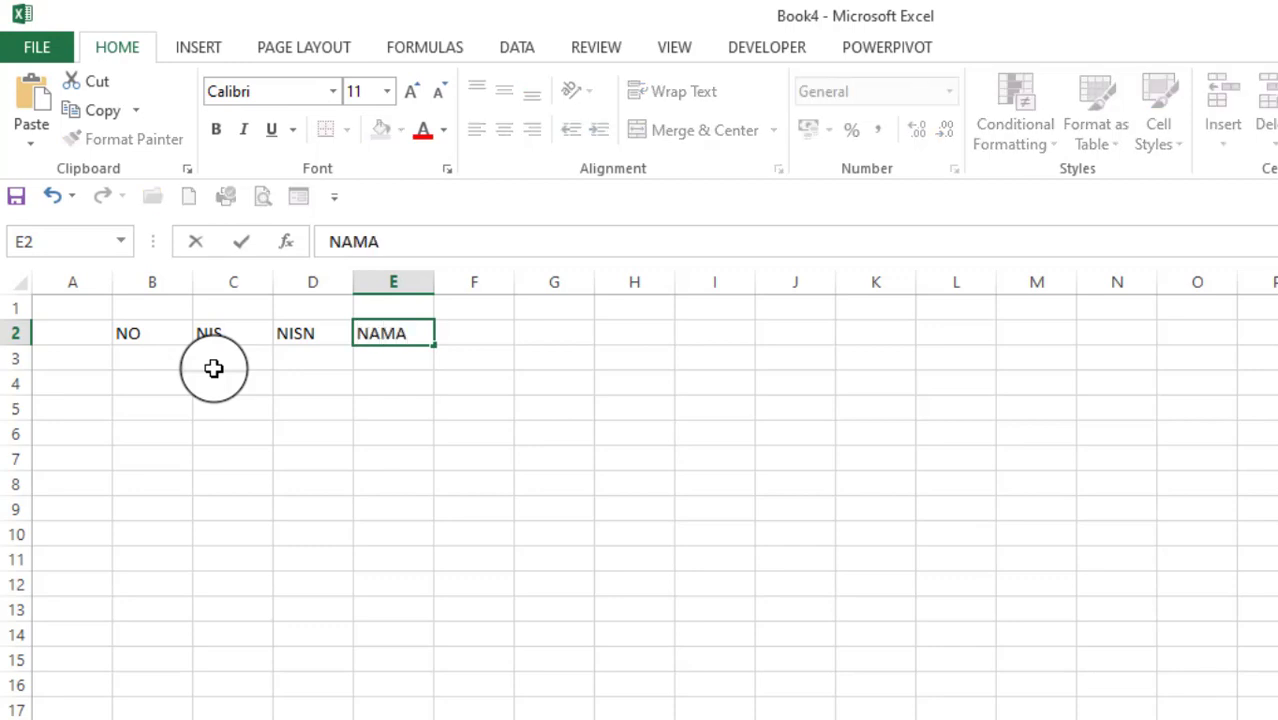
{"action": "key", "text": "Tab"}
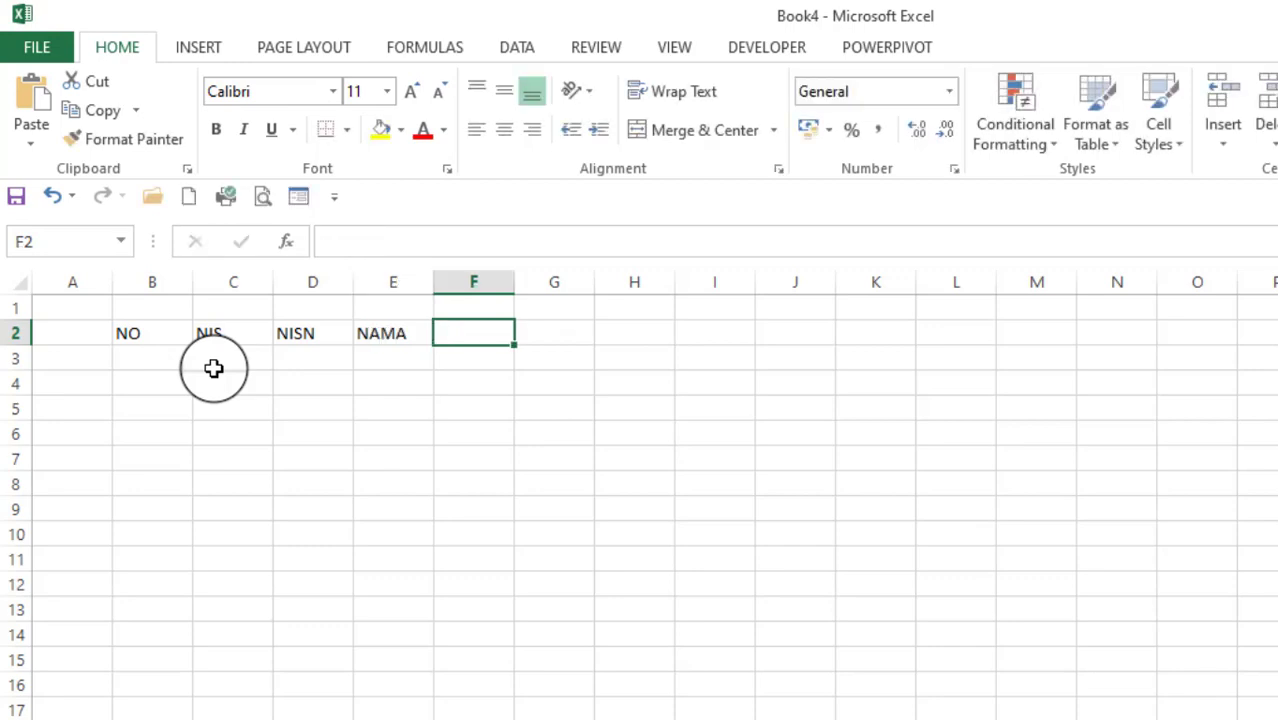
{"action": "type", "text": "JENIS KELAMIN"}
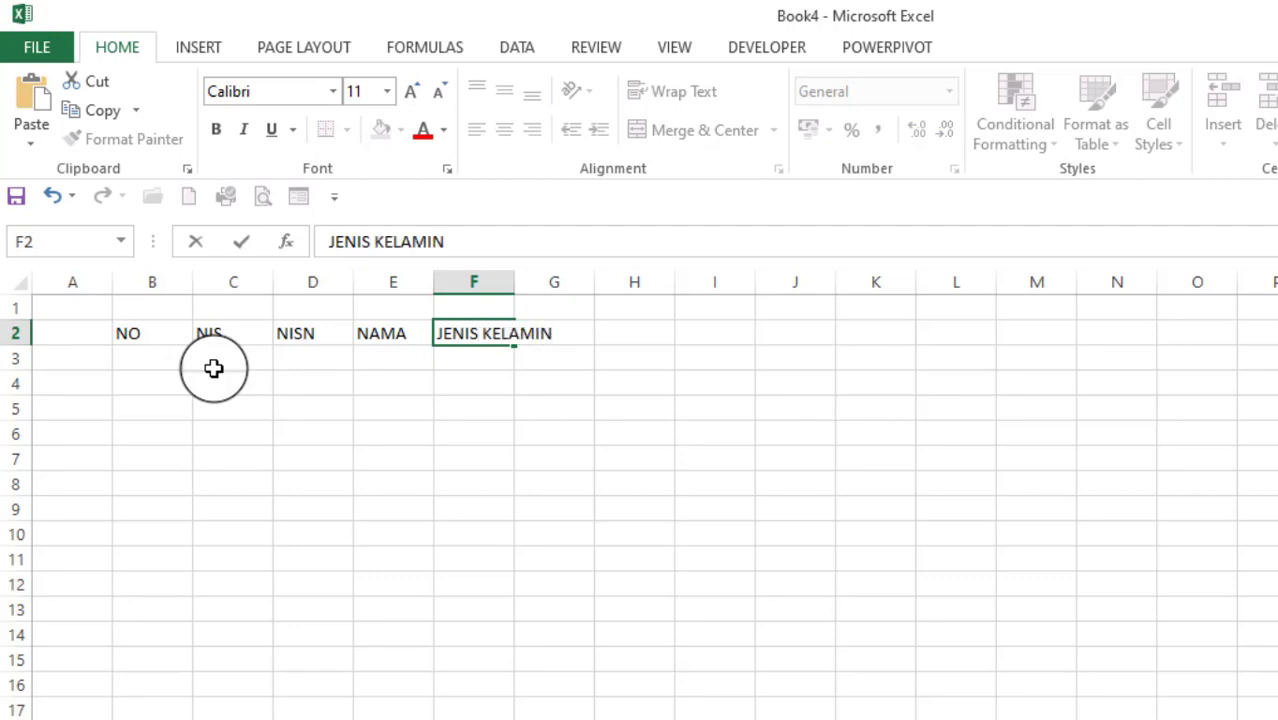
{"action": "key", "text": "Tab"}
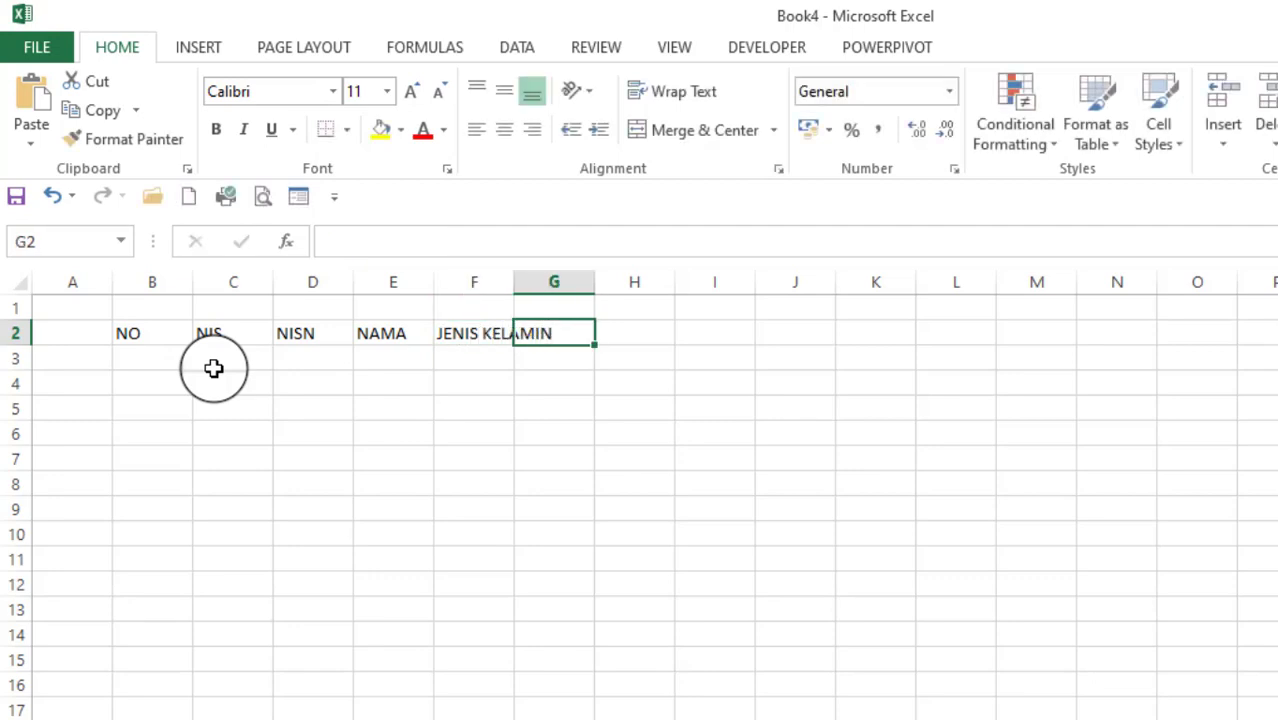
{"action": "type", "text": "TEMPAT LAHIR"}
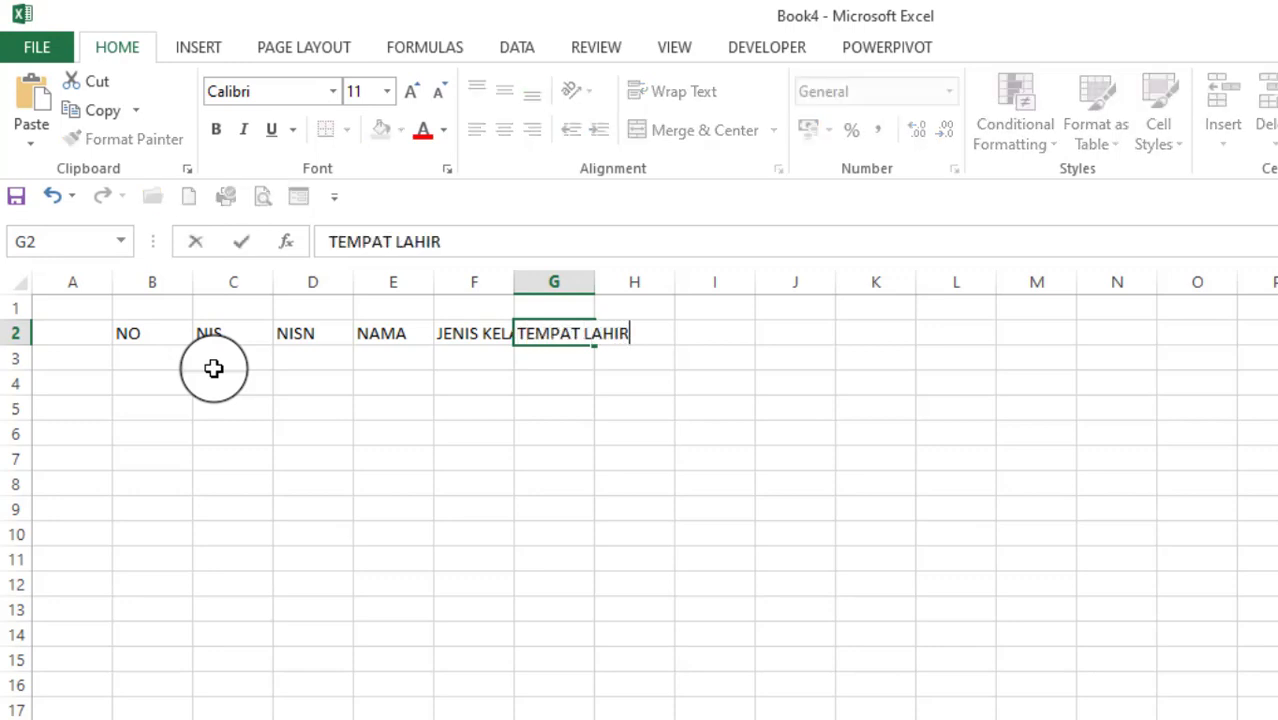
{"action": "key", "text": "Tab"}
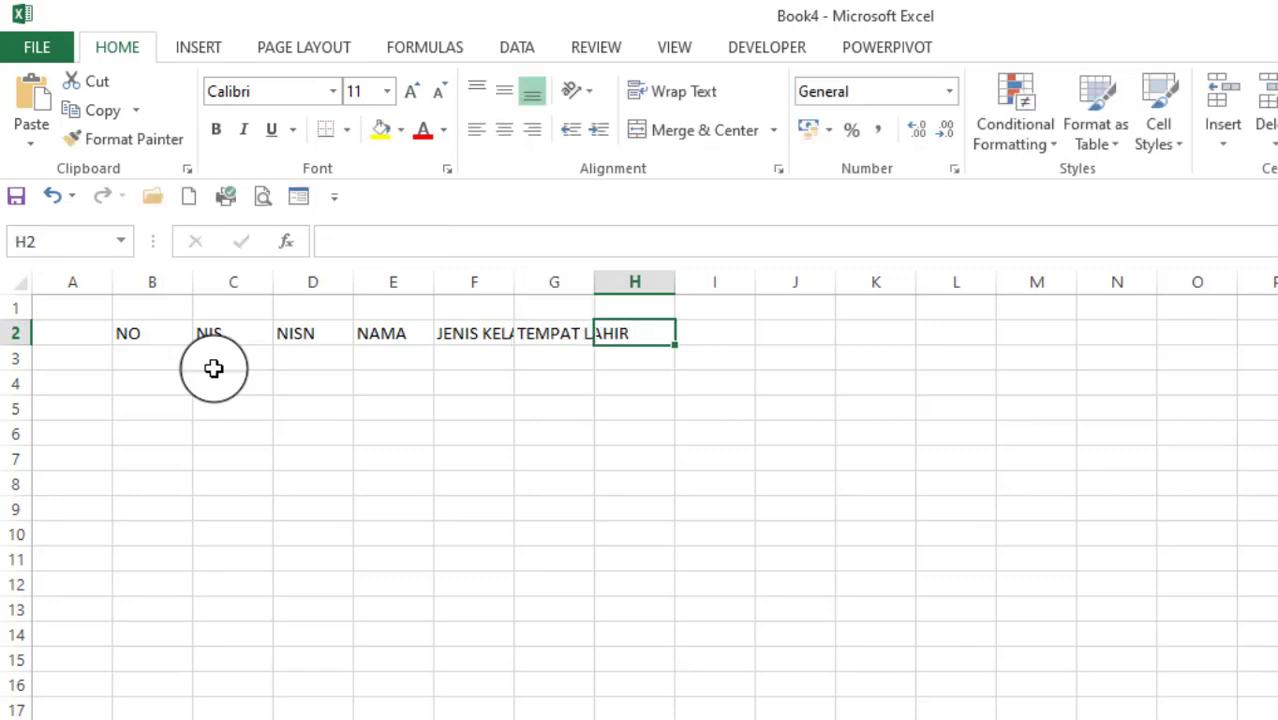
{"action": "type", "text": "KELAS"}
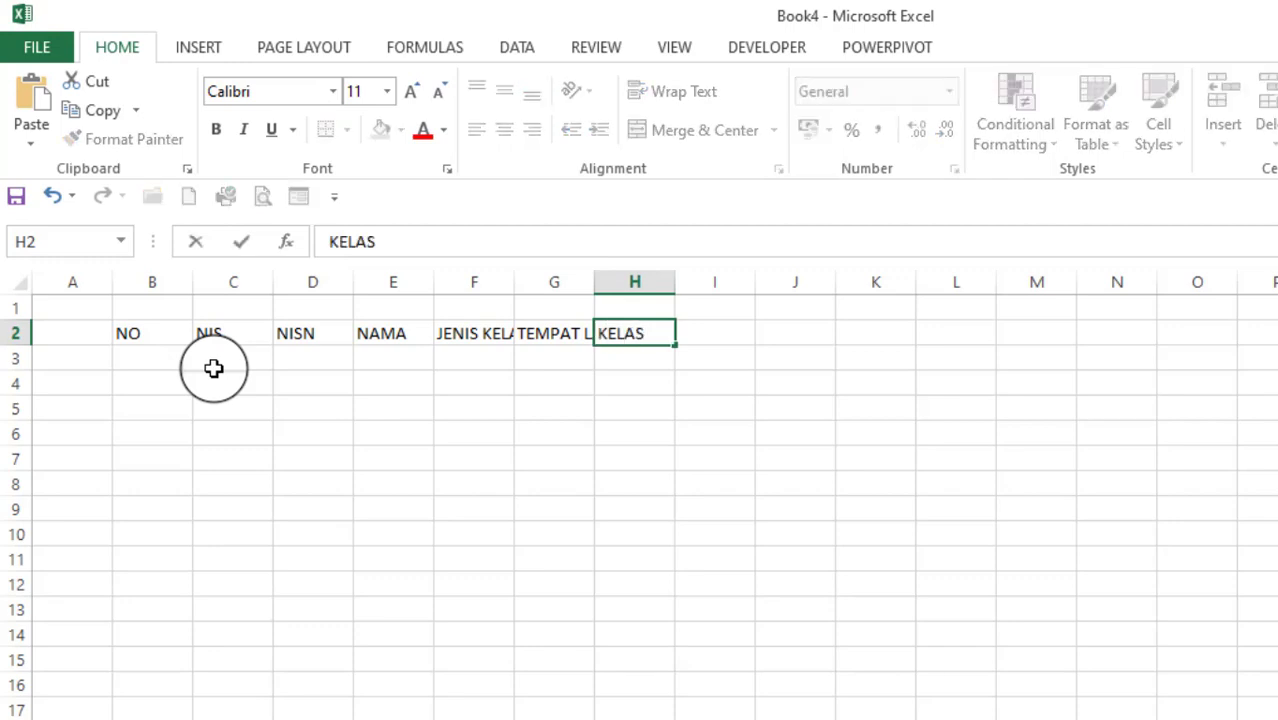
{"action": "key", "text": "Return"}
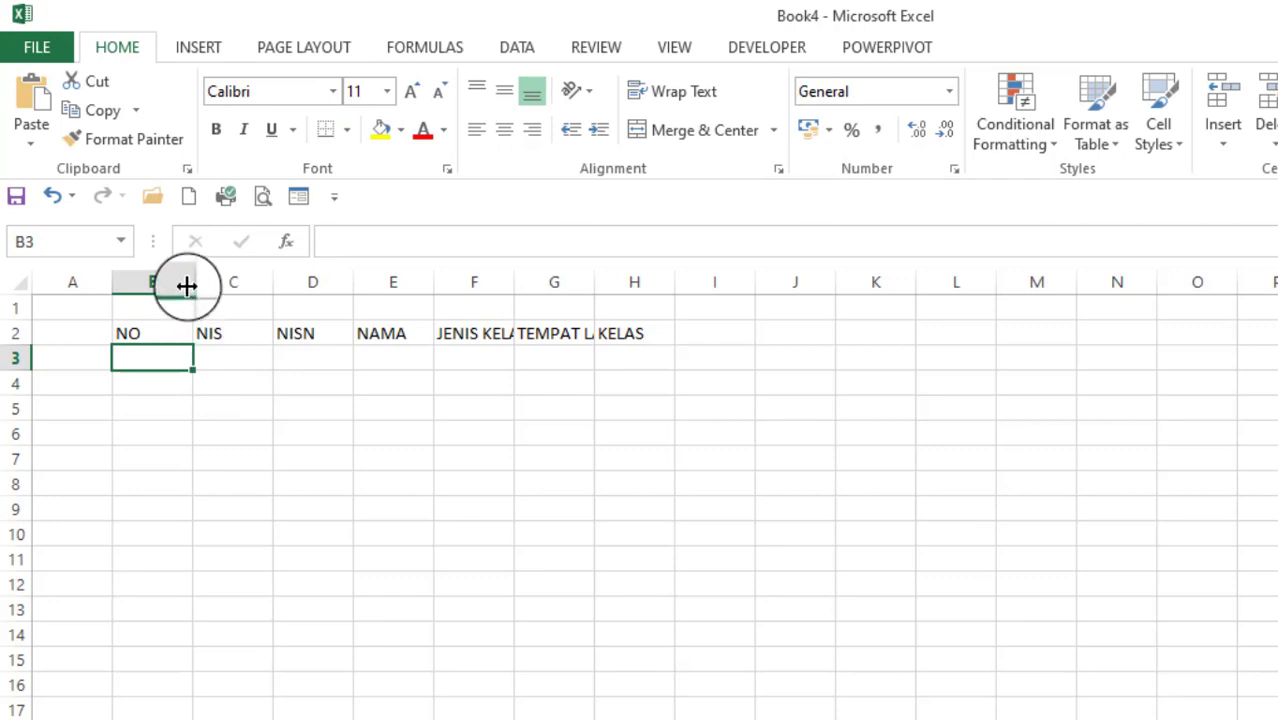
Narrow column B to fit NO and widen columns E, F and G to fit their headers
{"action": "left_click_drag", "start_coordinate": [193, 283], "coordinate": [143, 289]}
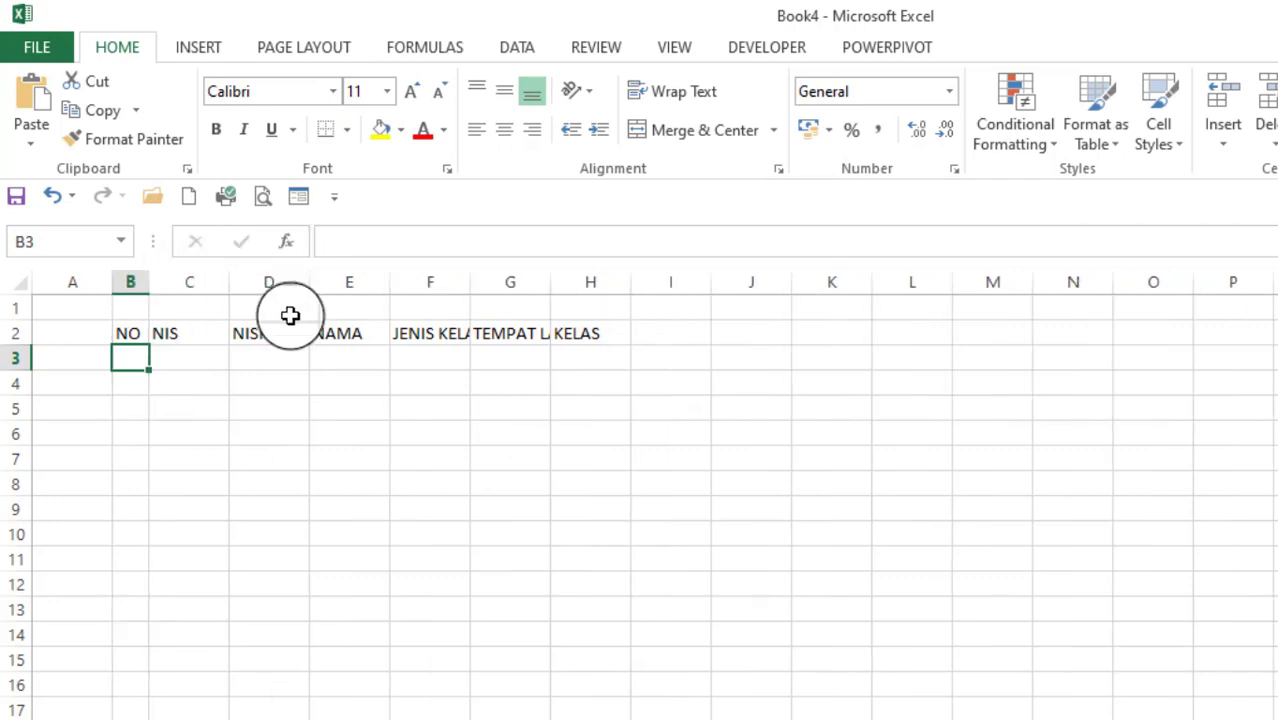
{"action": "left_click_drag", "start_coordinate": [392, 296], "coordinate": [479, 289]}
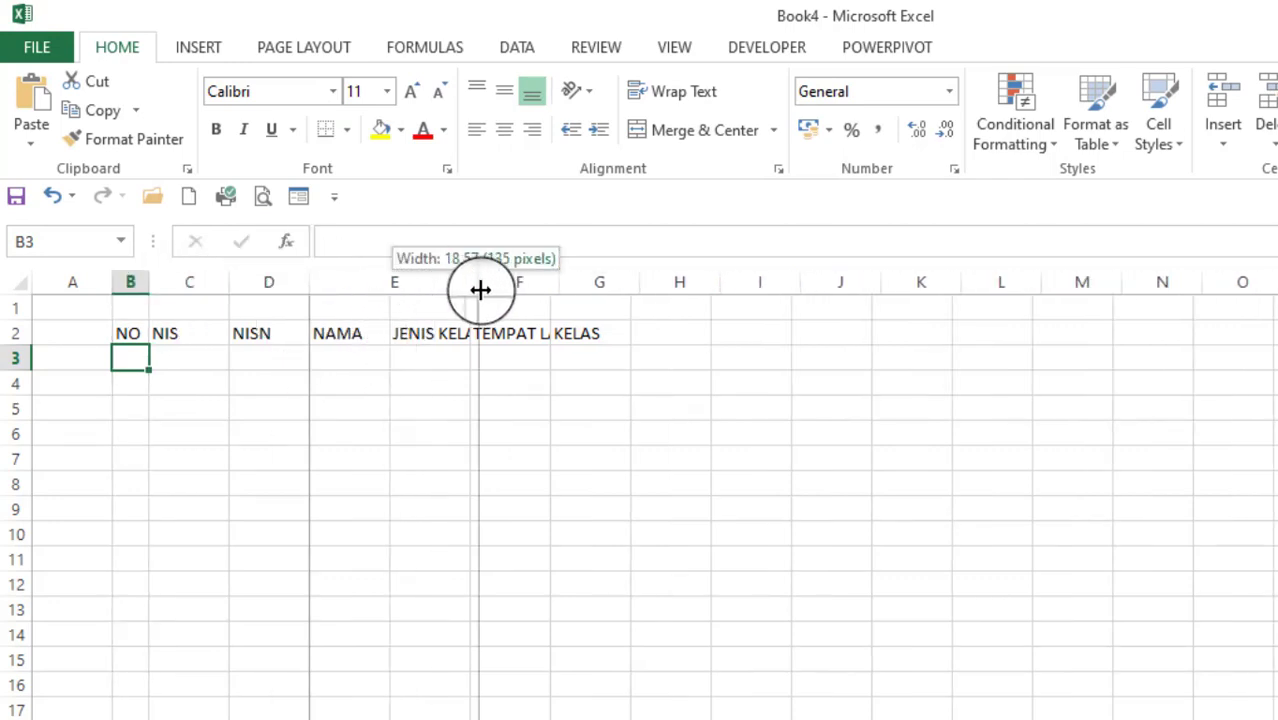
{"action": "left_click_drag", "start_coordinate": [562, 289], "coordinate": [631, 281]}
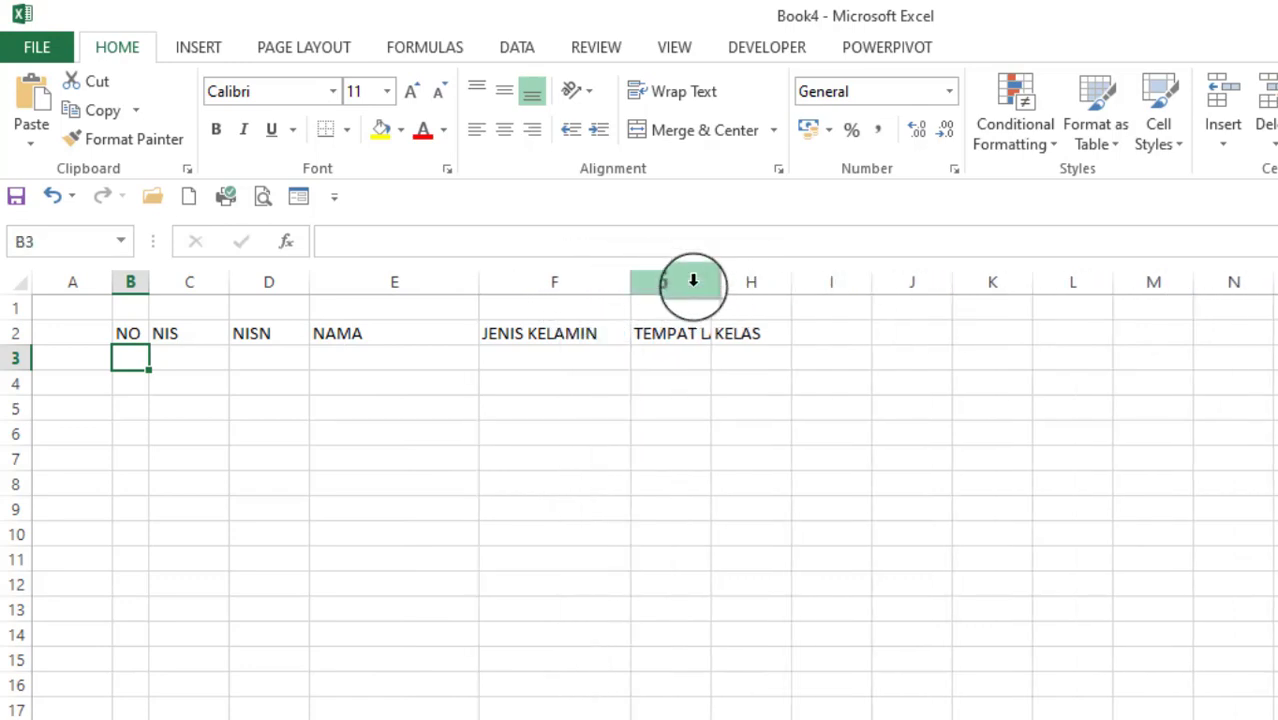
{"action": "left_click_drag", "start_coordinate": [710, 283], "coordinate": [757, 282]}
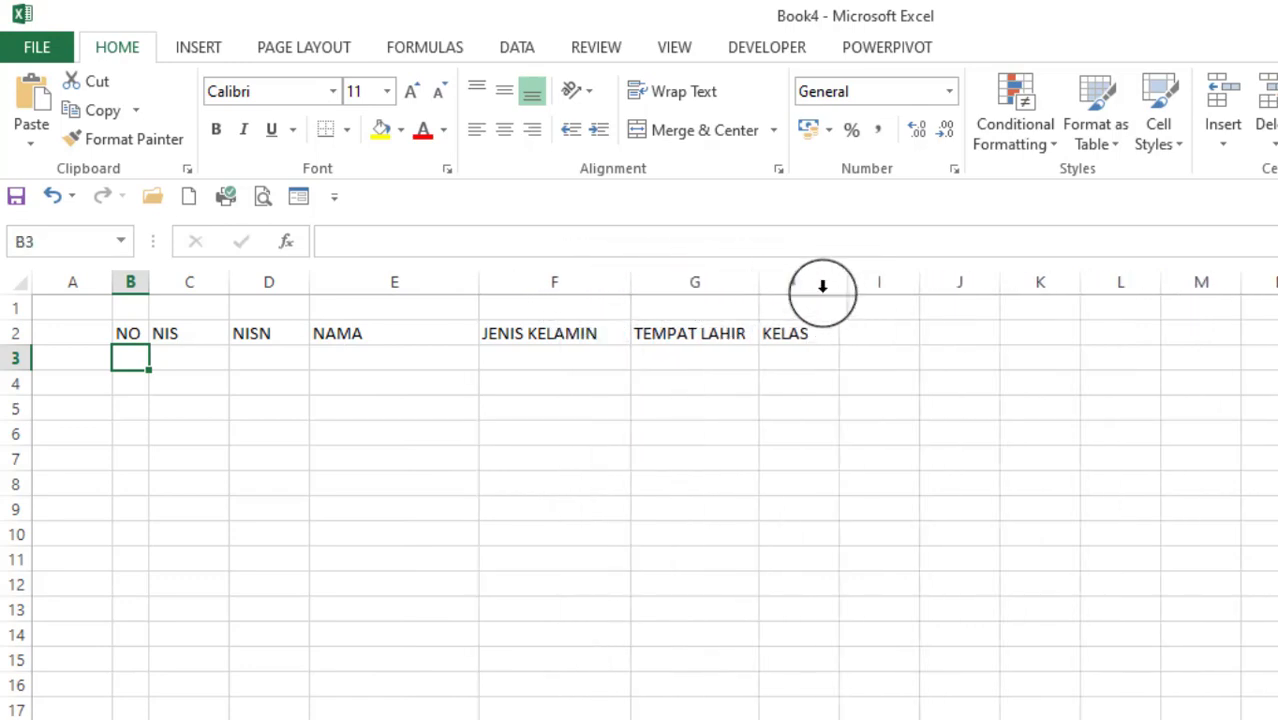
Center the header labels in B2:H2
{"action": "left_click", "coordinate": [280, 514]}
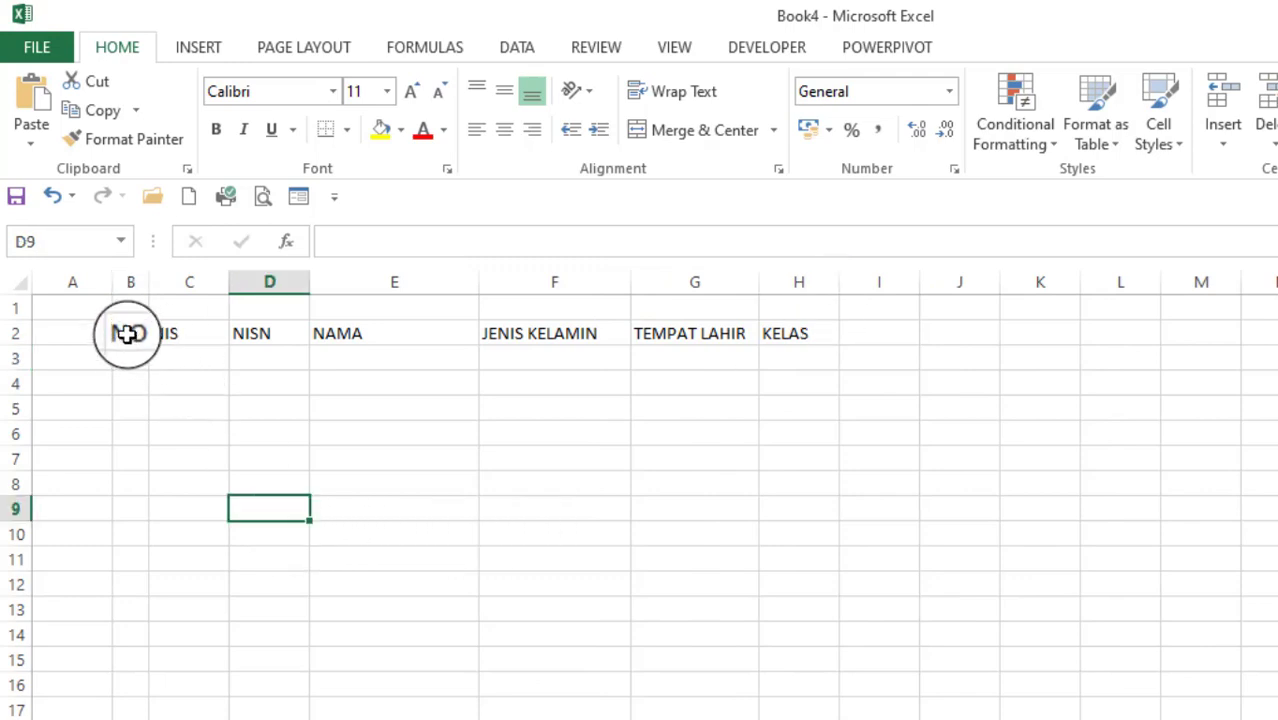
{"action": "left_click_drag", "start_coordinate": [128, 334], "coordinate": [830, 337]}
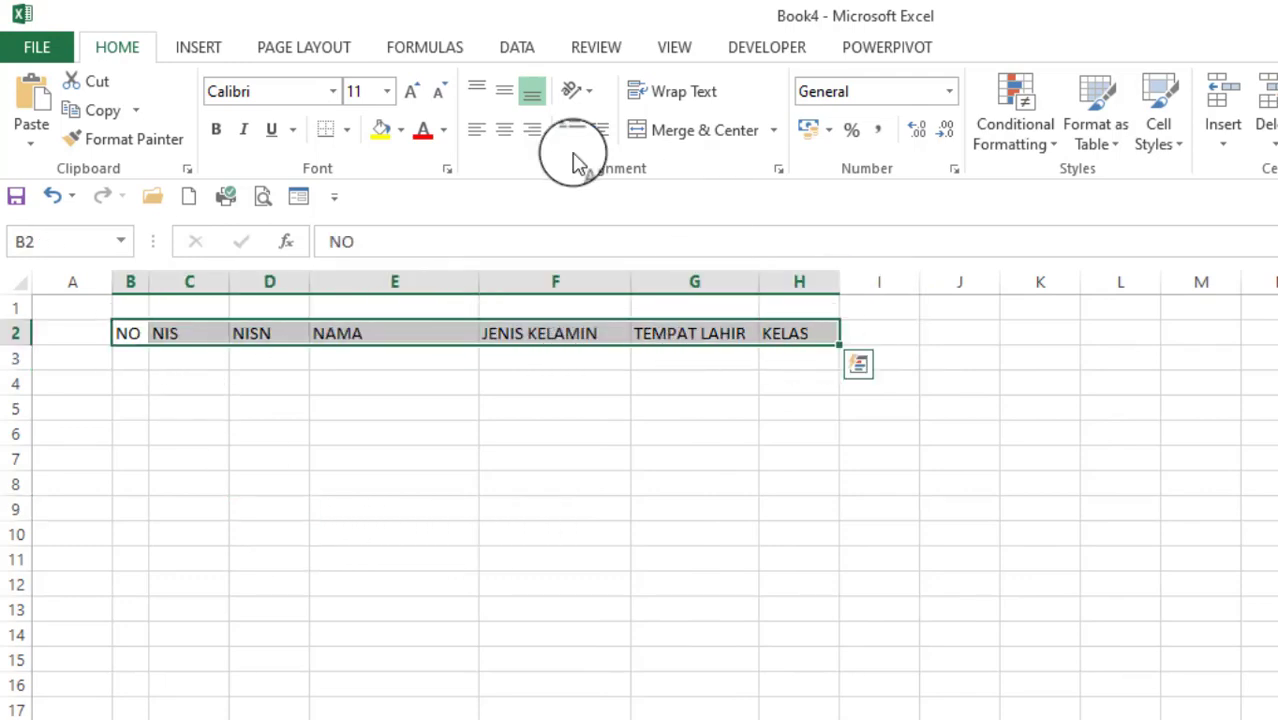
{"action": "left_click", "coordinate": [502, 129]}
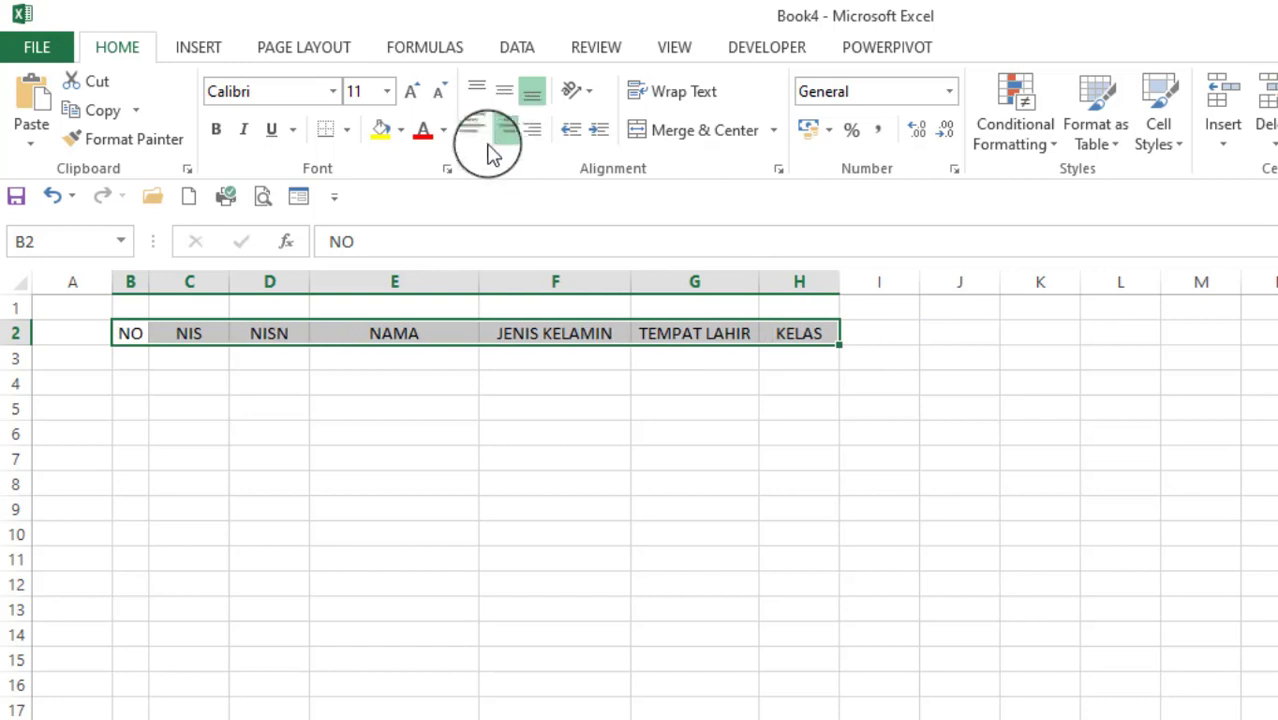
Convert the B2:H2 header row into an Excel table with headers
{"action": "left_click", "coordinate": [203, 52]}
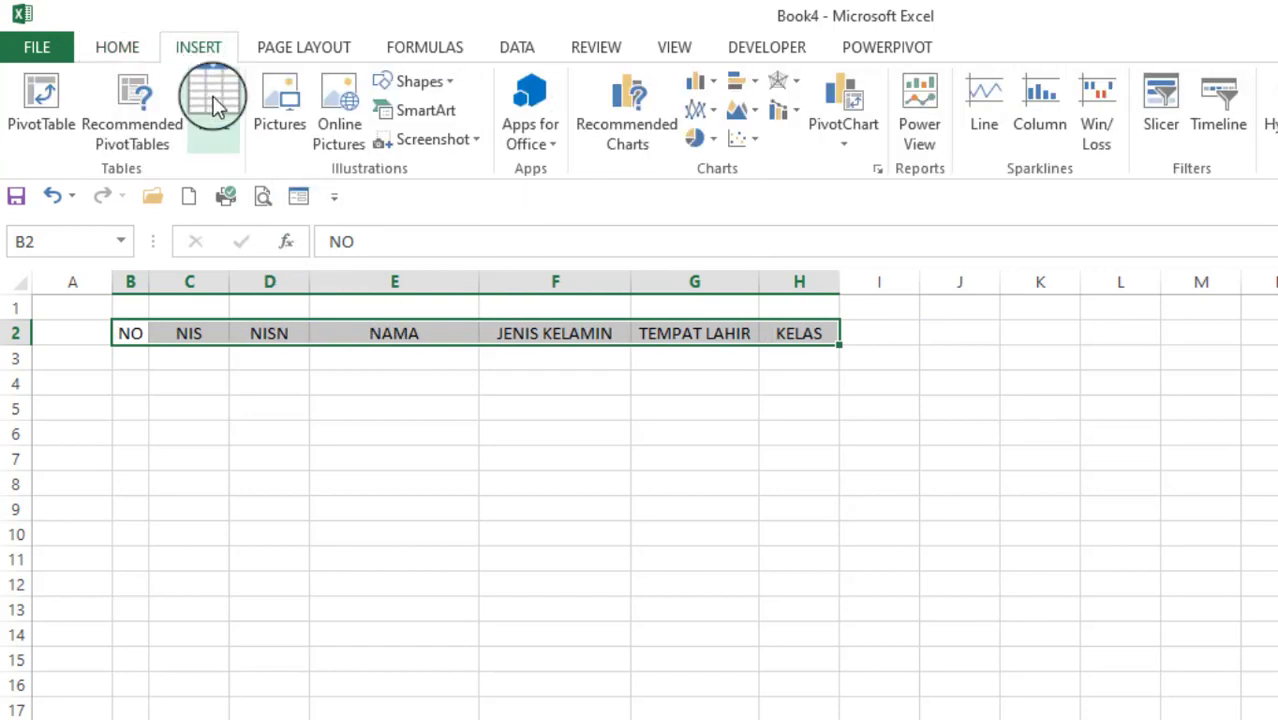
{"action": "left_click", "coordinate": [213, 100]}
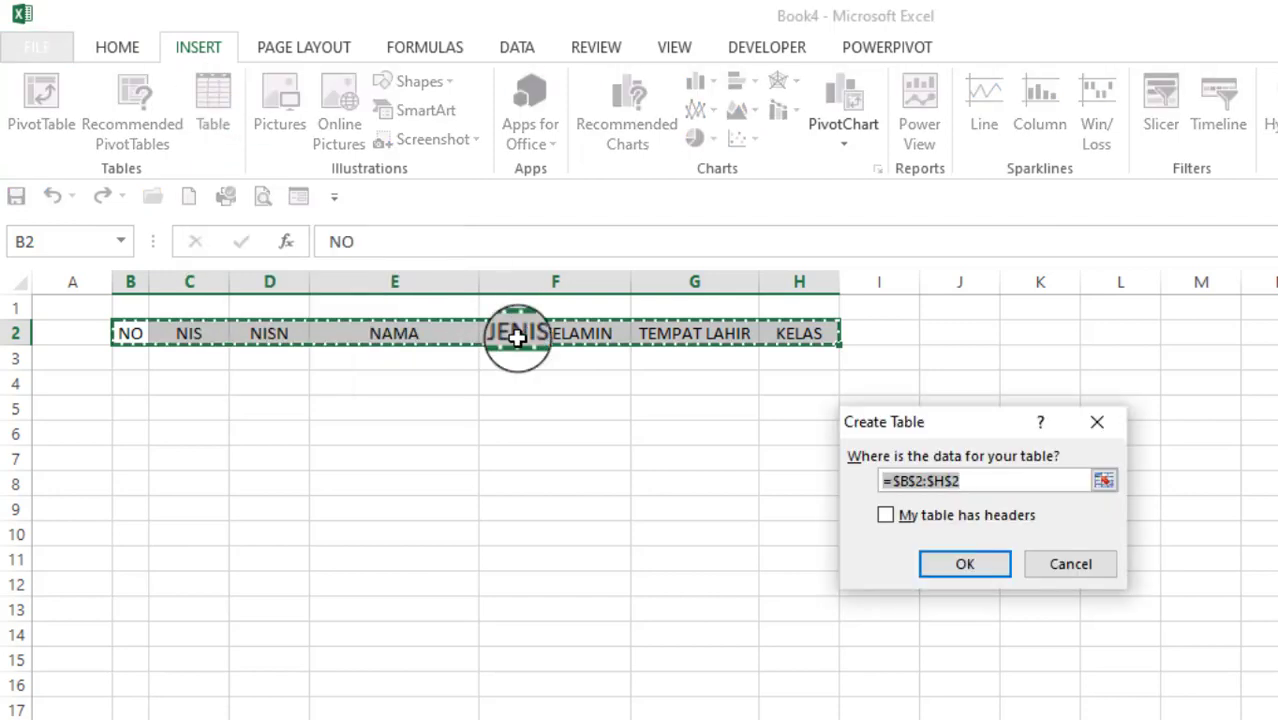
{"action": "left_click_drag", "start_coordinate": [970, 421], "coordinate": [714, 377]}
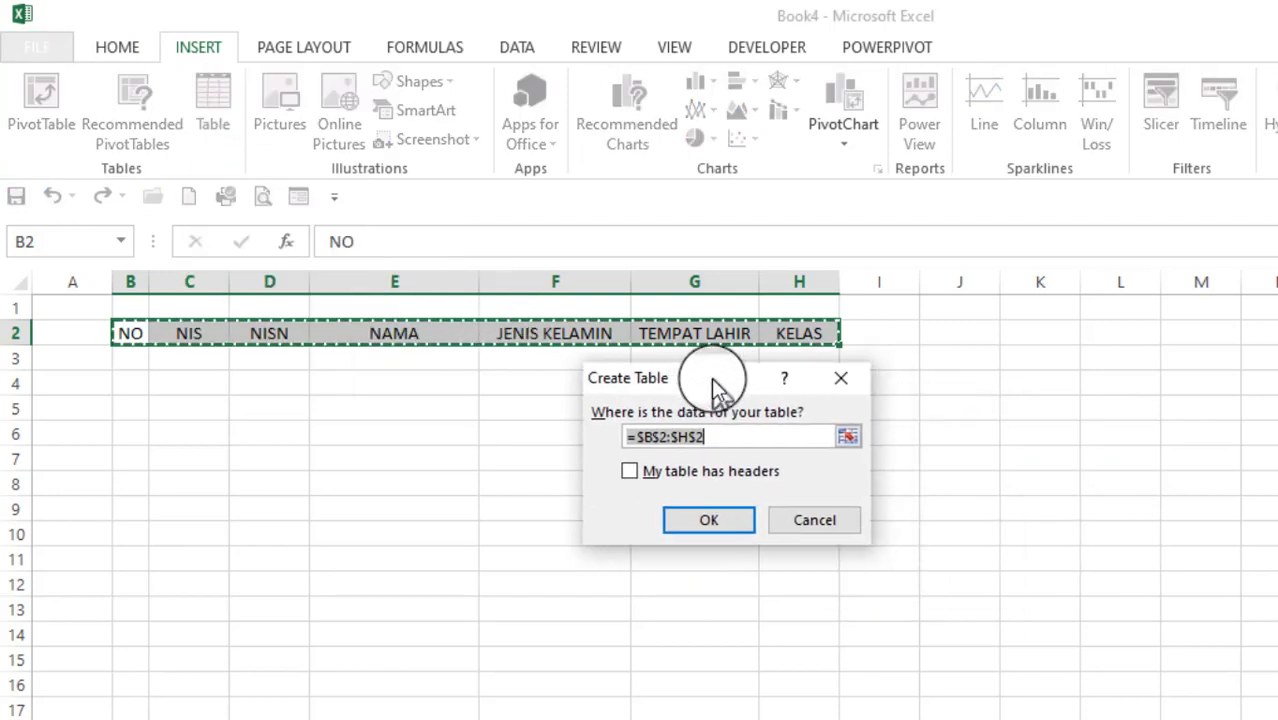
{"action": "left_click", "coordinate": [630, 472]}
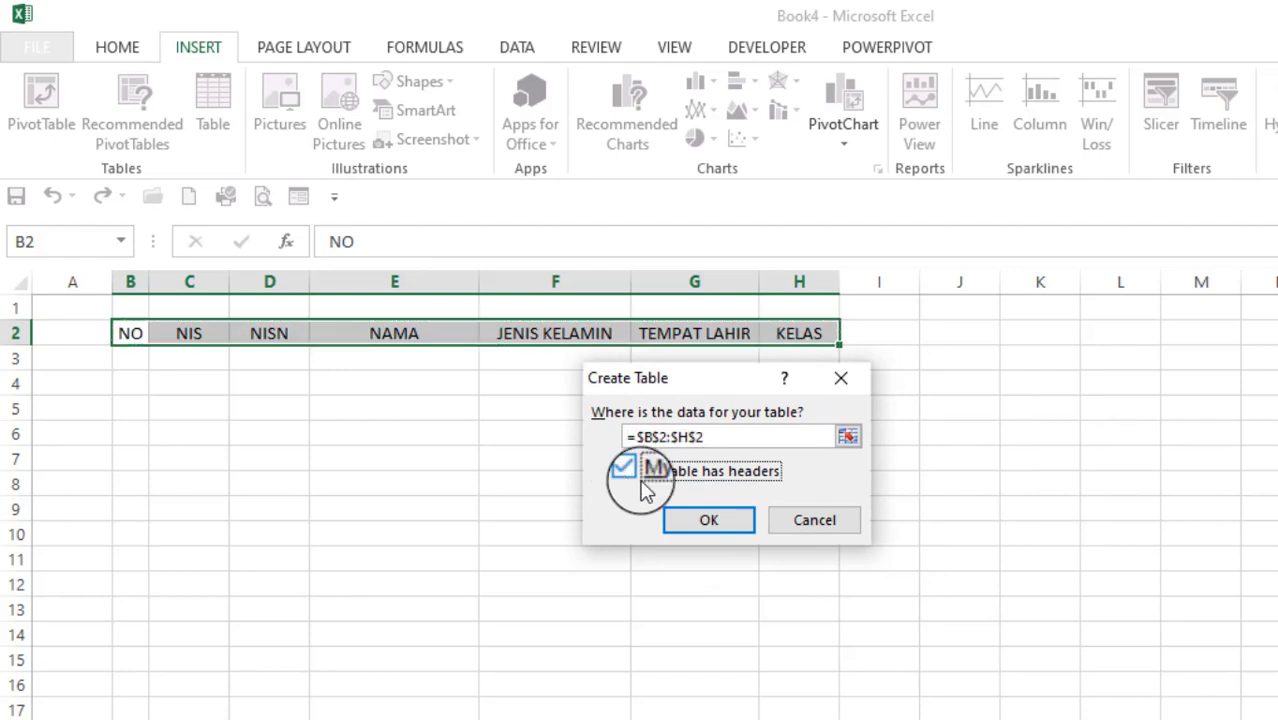
{"action": "left_click", "coordinate": [703, 522]}
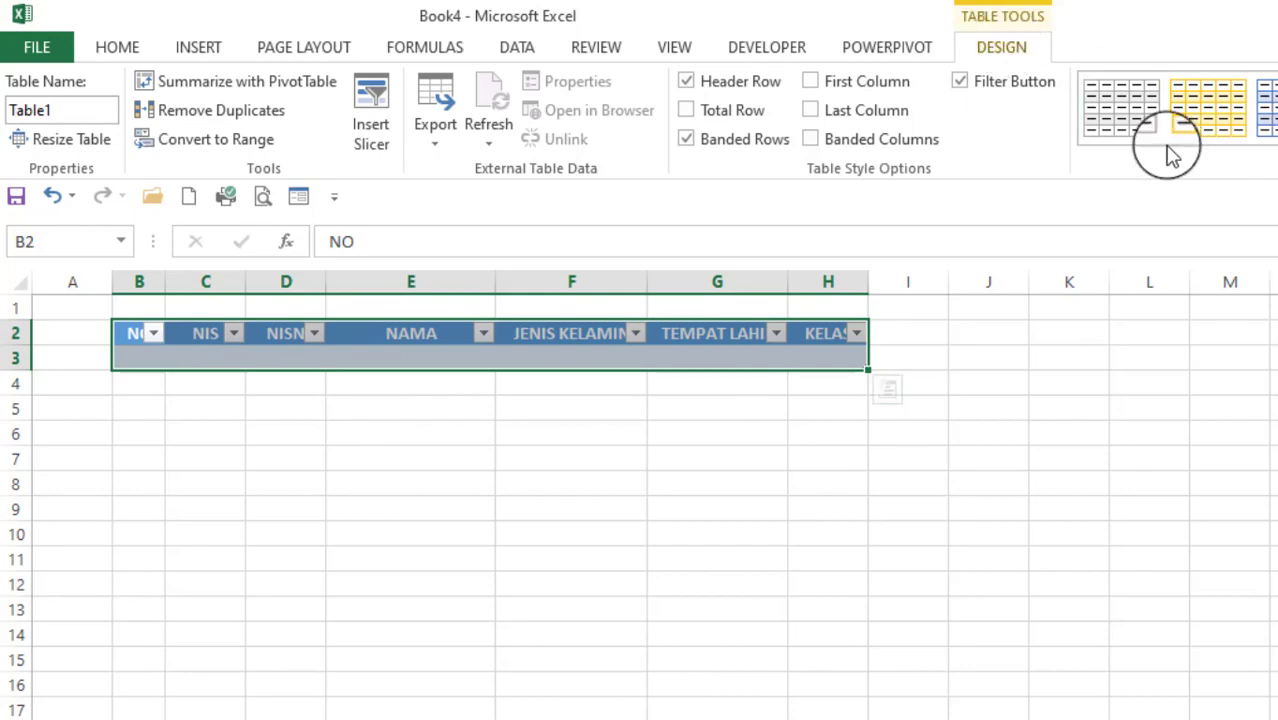
Apply a blue table style to Table1, then select empty cells away from the table
{"action": "left_click", "coordinate": [1208, 107]}
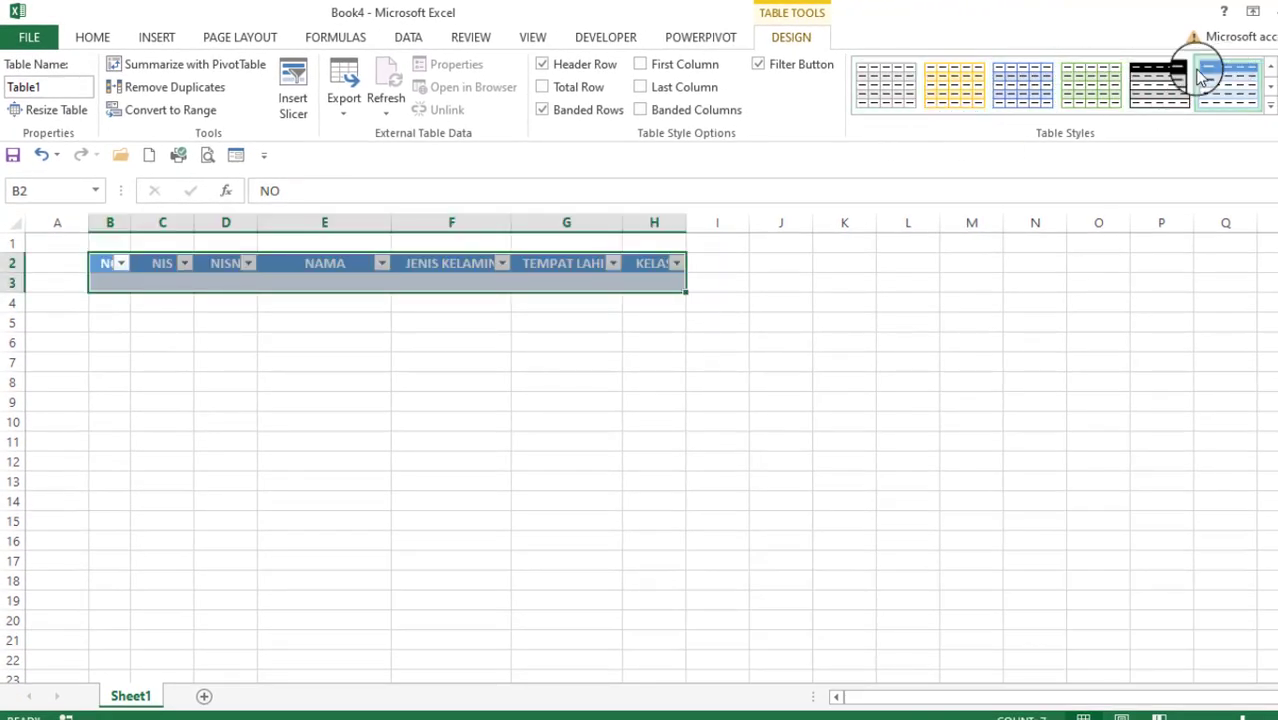
{"action": "left_click", "coordinate": [420, 360]}
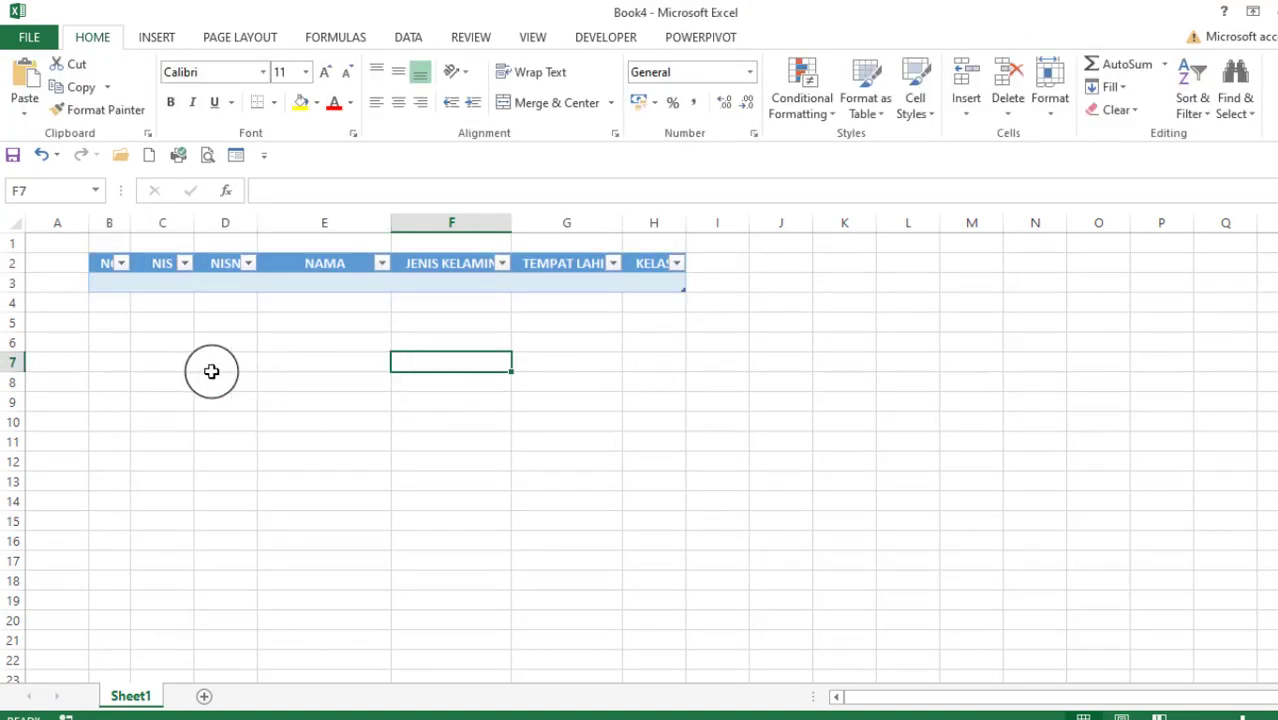
{"action": "left_click", "coordinate": [150, 378]}
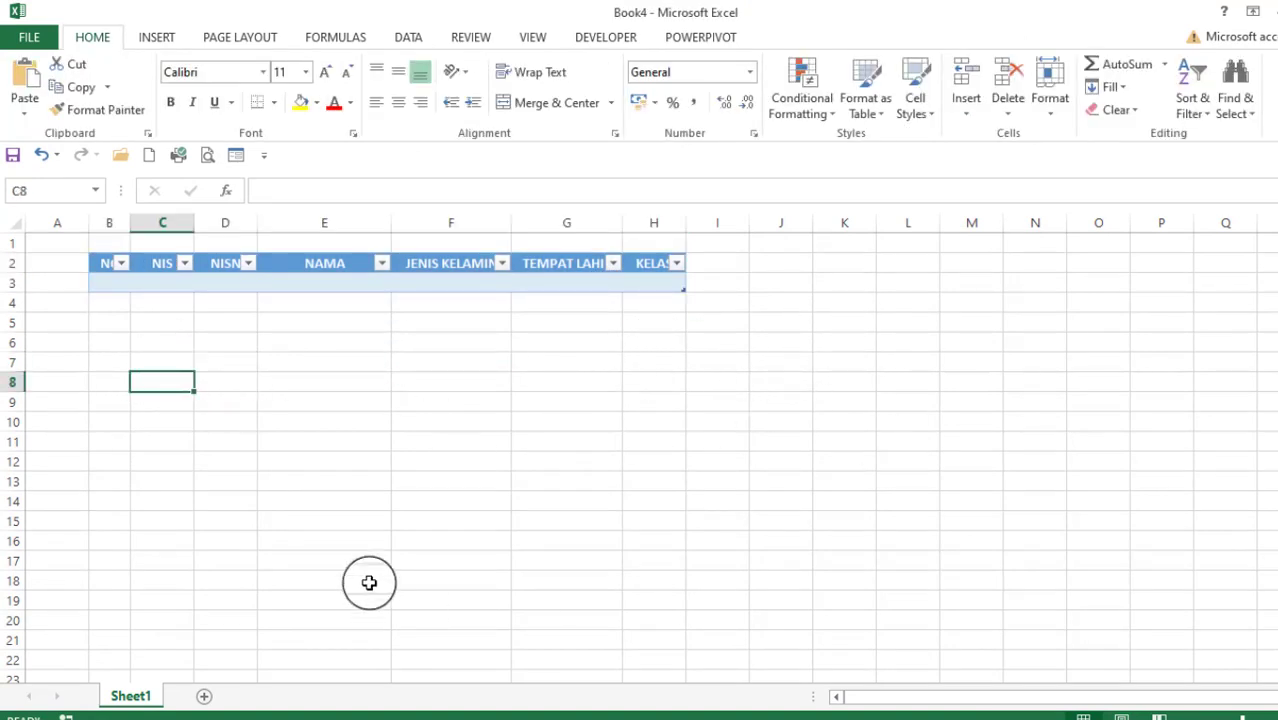
{"action": "left_click", "coordinate": [315, 462]}
{"action": "left_click", "coordinate": [768, 379]}
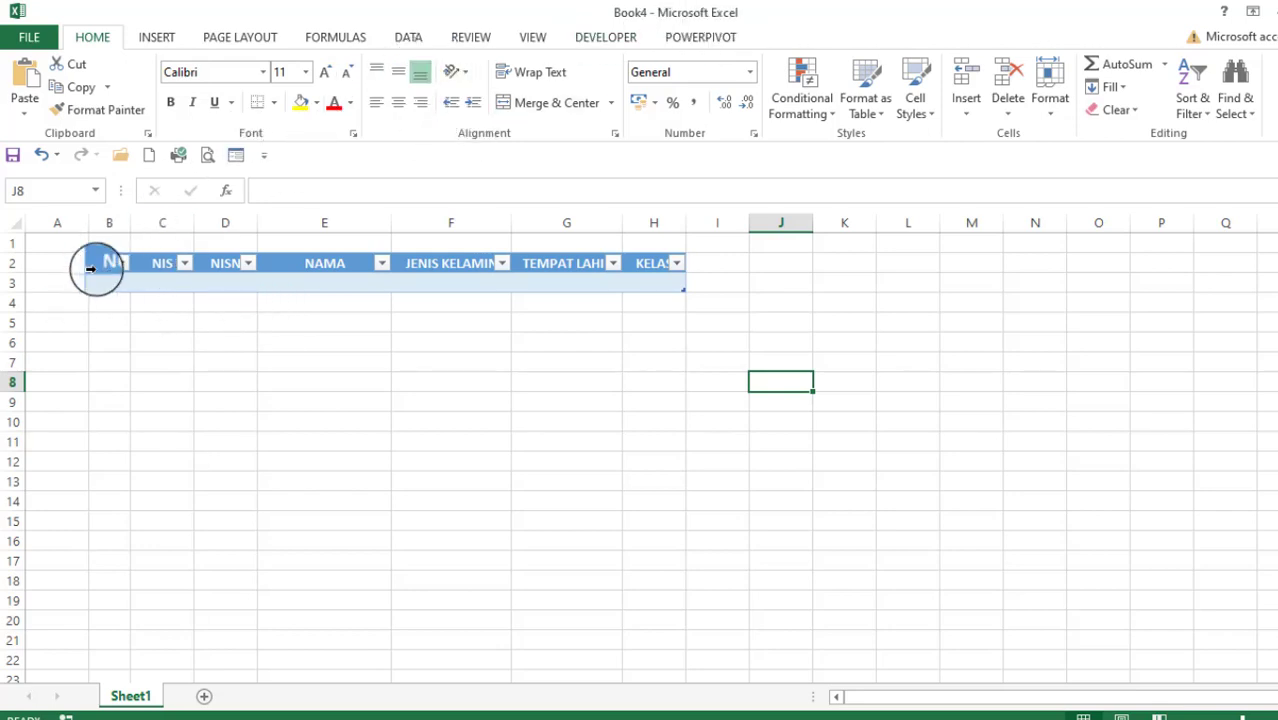
Look through the ribbon tabs, then turn off Gridlines on the View tab
{"action": "left_click", "coordinate": [166, 37]}
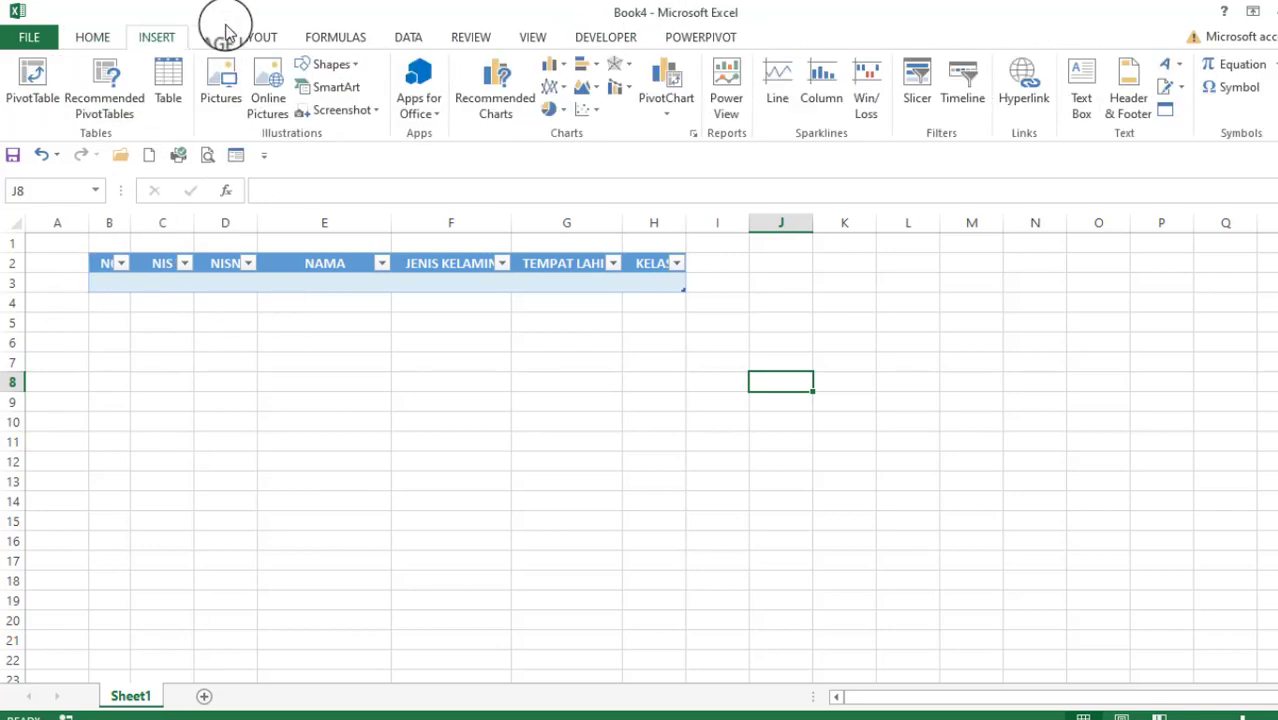
{"action": "left_click", "coordinate": [233, 40]}
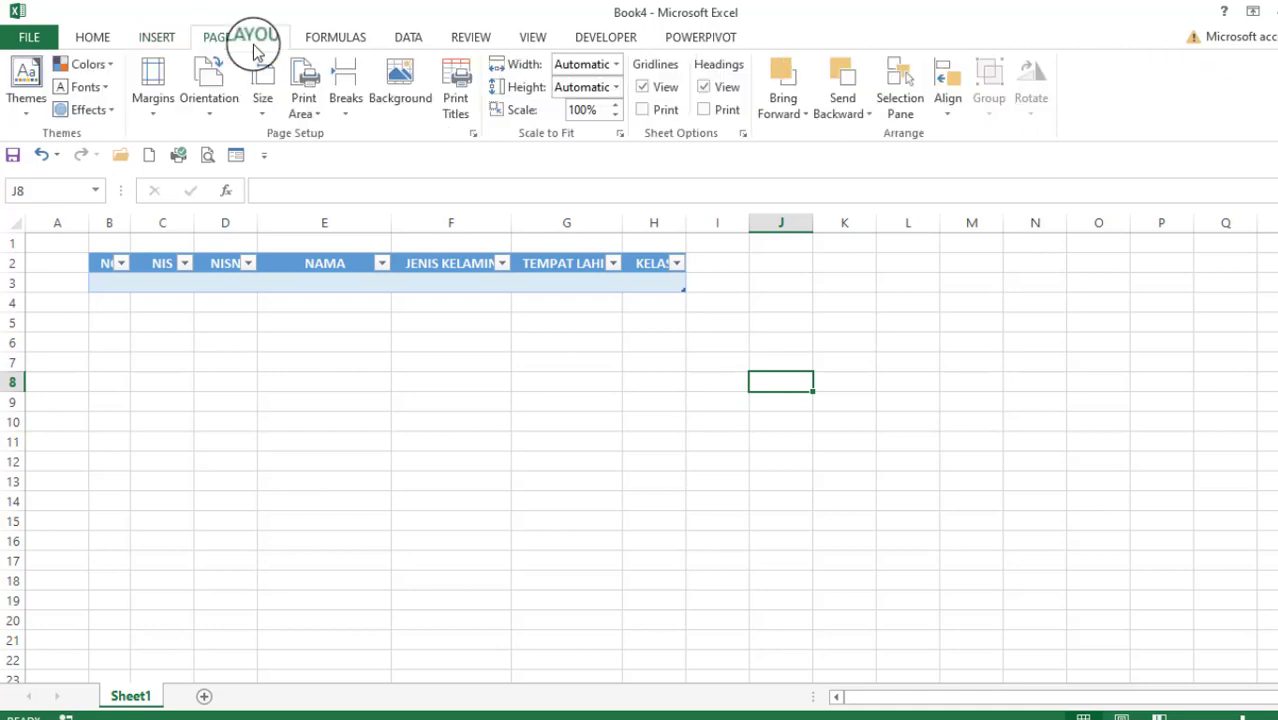
{"action": "left_click", "coordinate": [316, 38]}
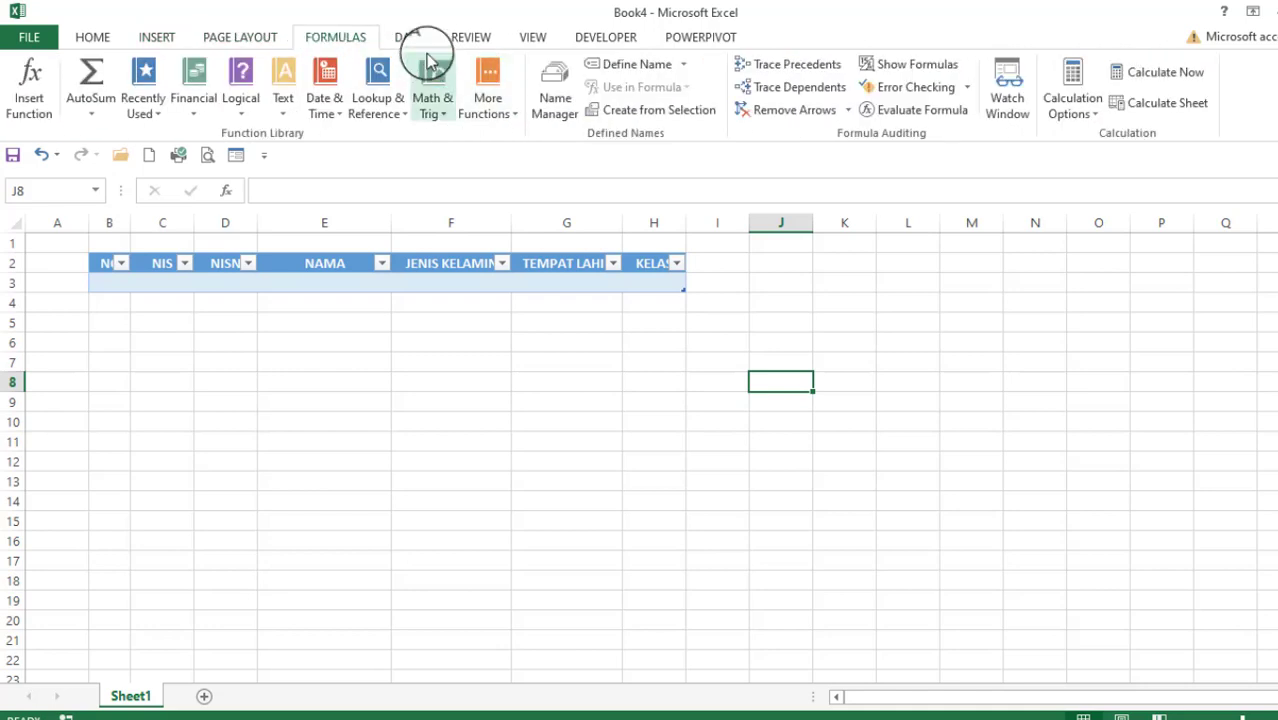
{"action": "left_click", "coordinate": [466, 37]}
{"action": "left_click", "coordinate": [408, 38]}
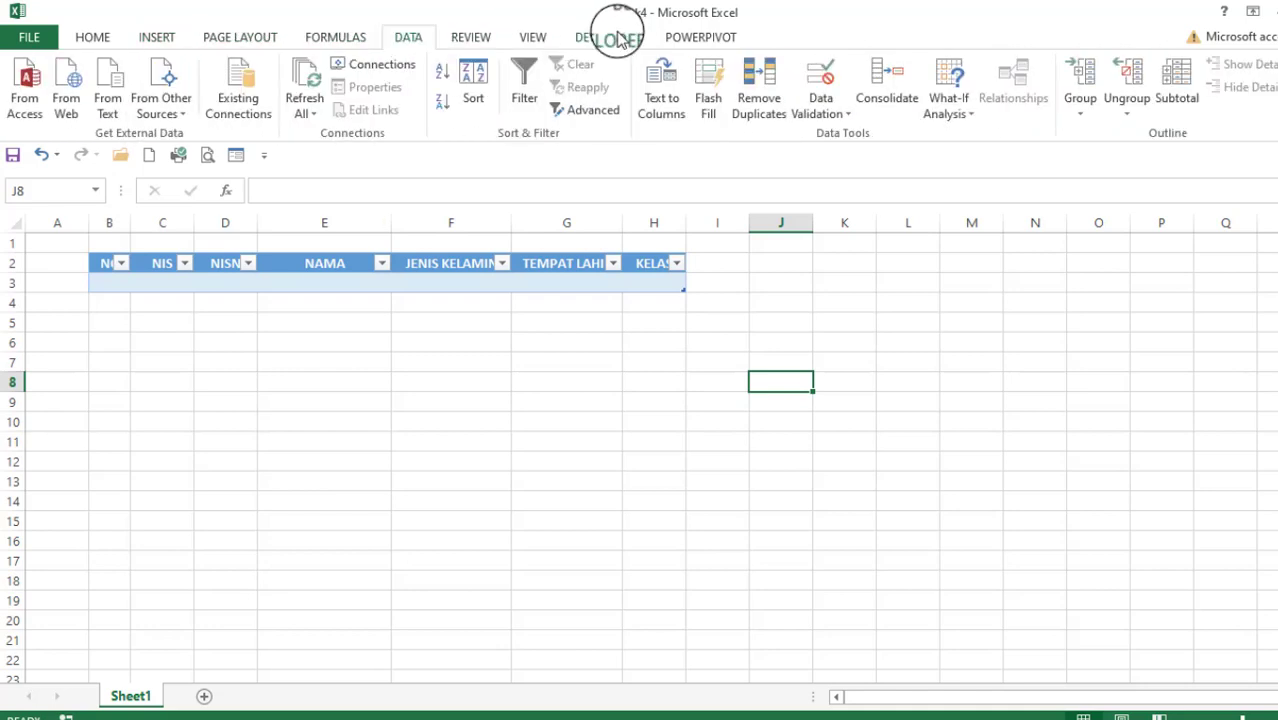
{"action": "left_click", "coordinate": [533, 38]}
{"action": "left_click", "coordinate": [600, 38]}
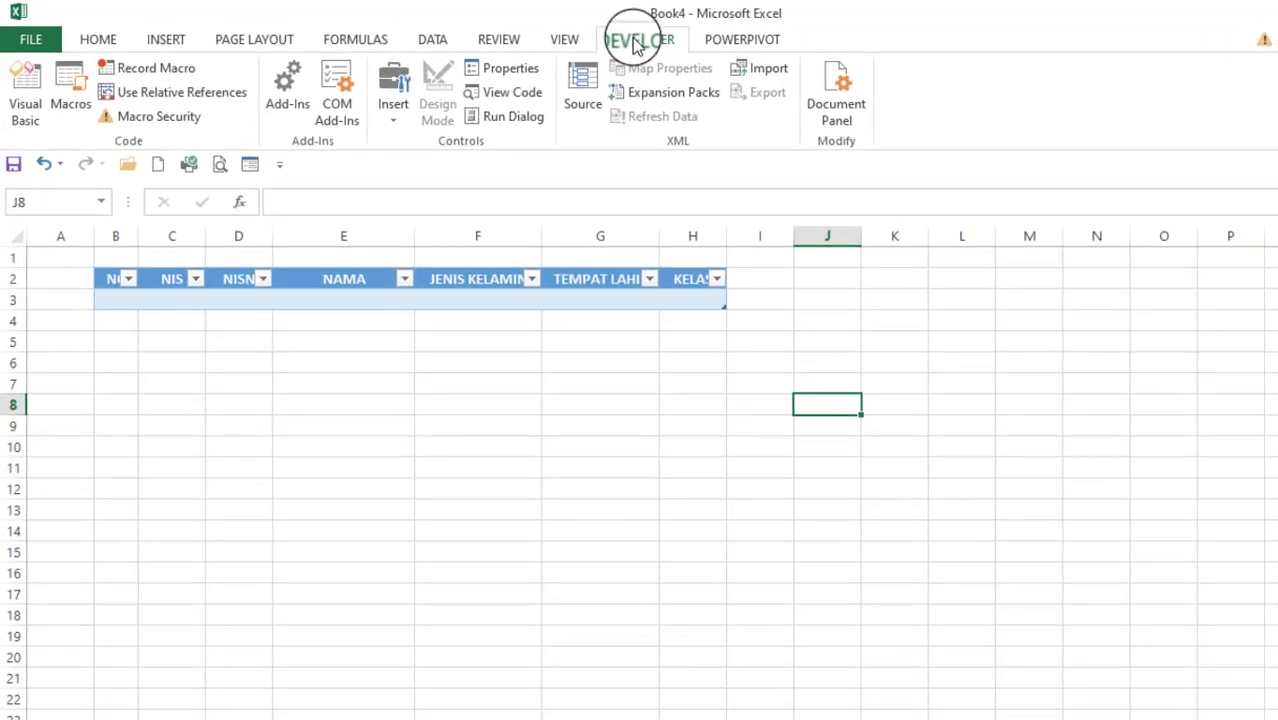
{"action": "left_click", "coordinate": [533, 38]}
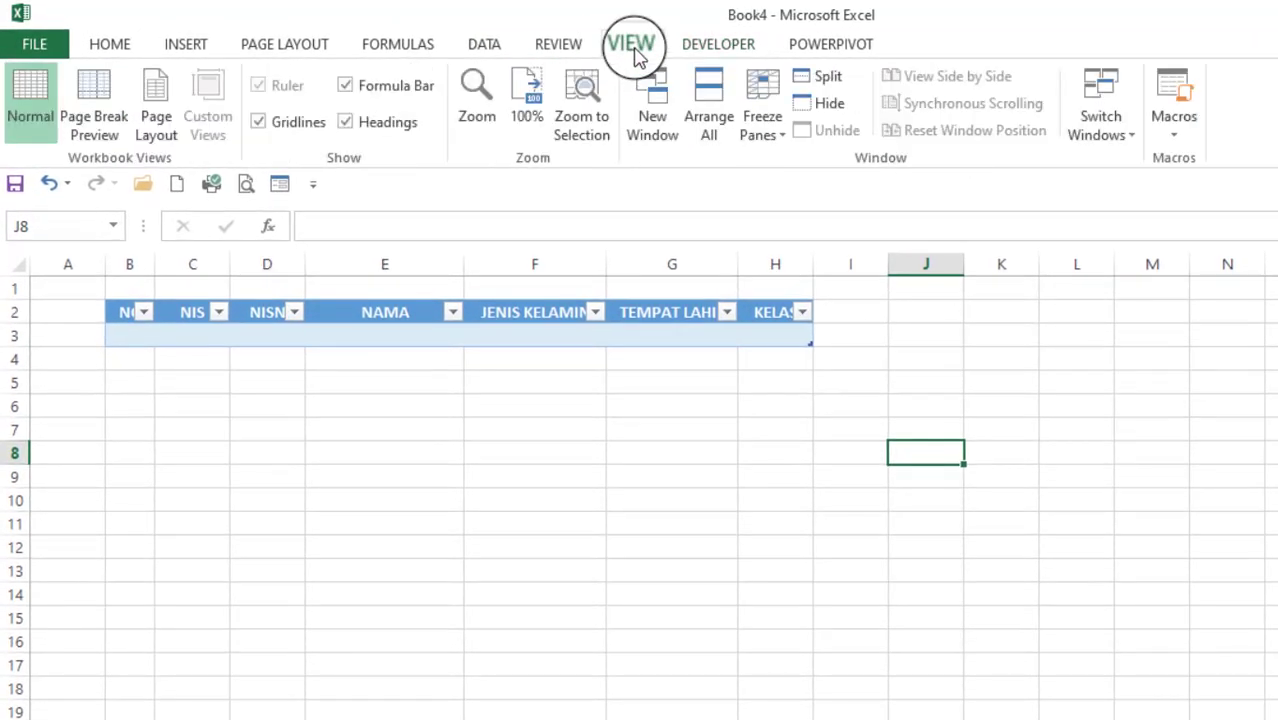
{"action": "left_click", "coordinate": [316, 135]}
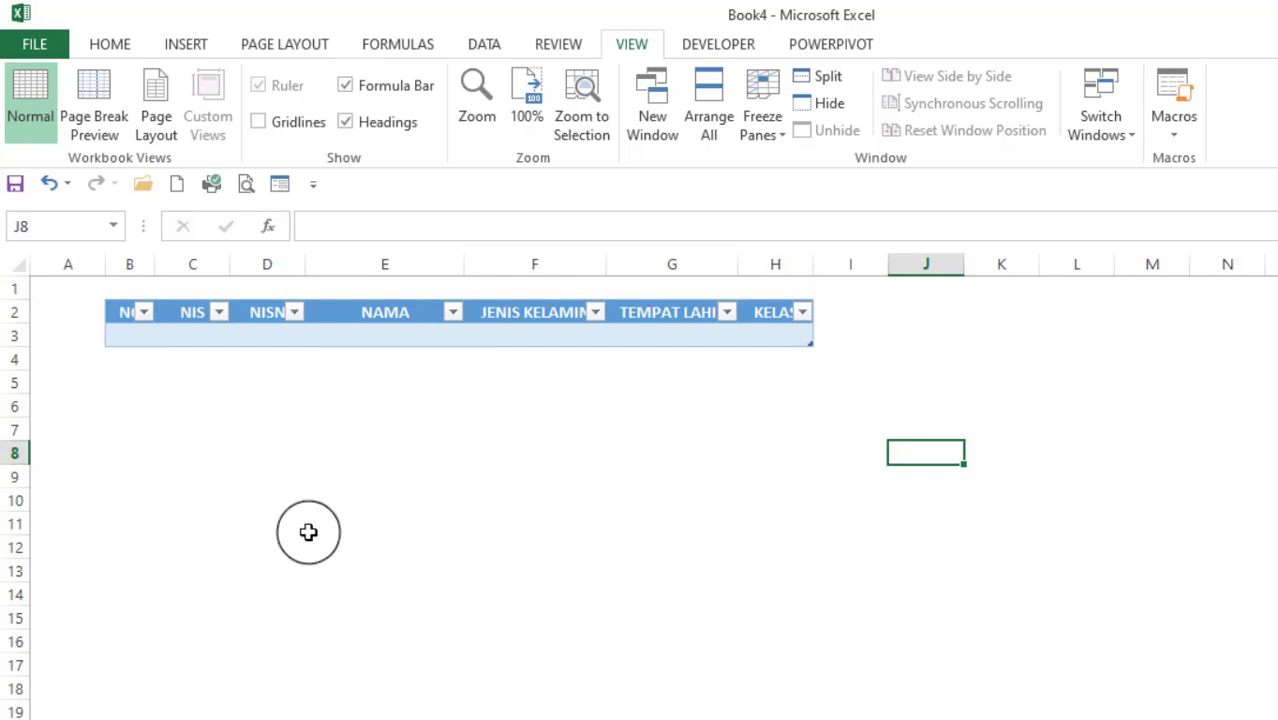
{"action": "left_click", "coordinate": [258, 535]}
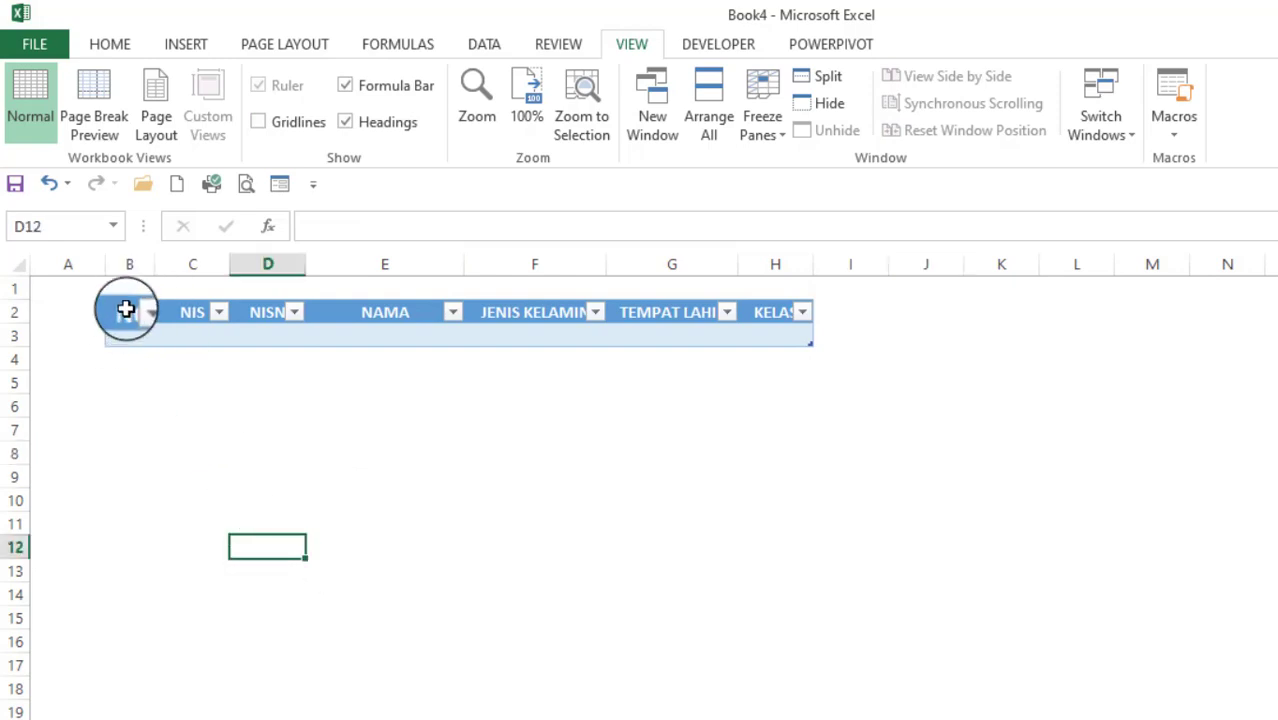
{"action": "left_click_drag", "start_coordinate": [123, 311], "coordinate": [799, 311]}
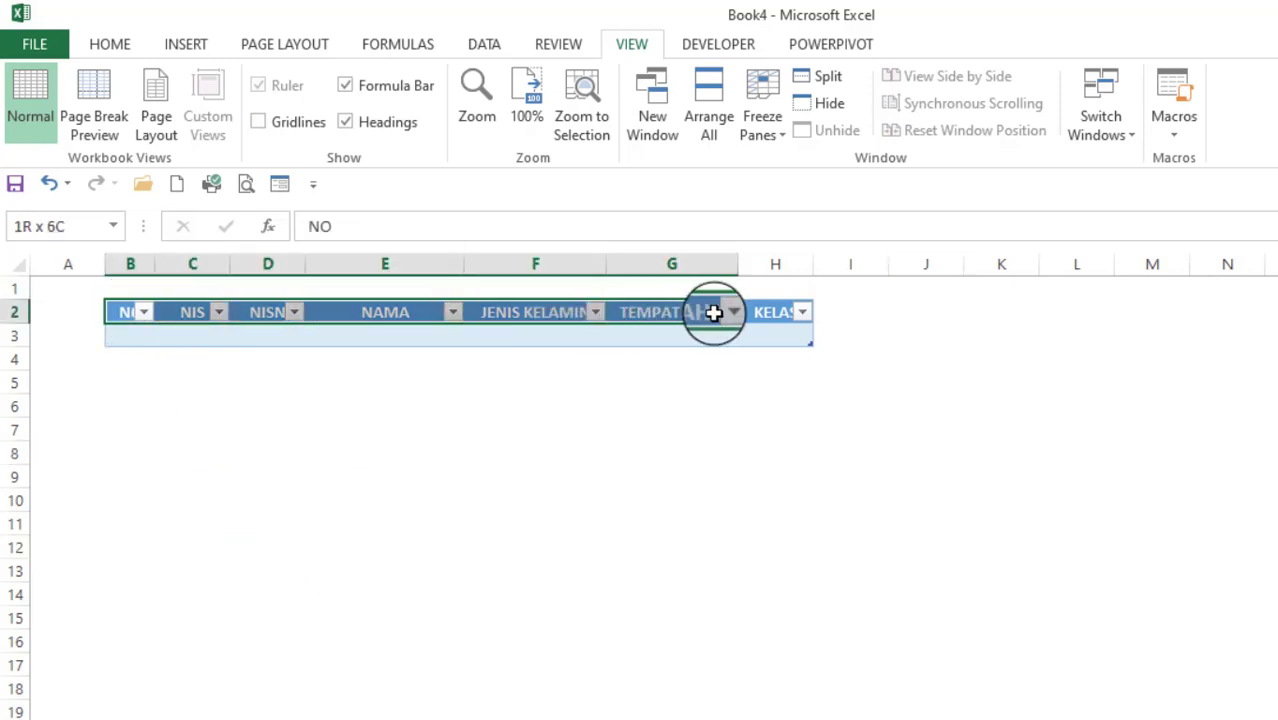
{"action": "left_click", "coordinate": [576, 393]}
{"action": "left_click", "coordinate": [320, 445]}
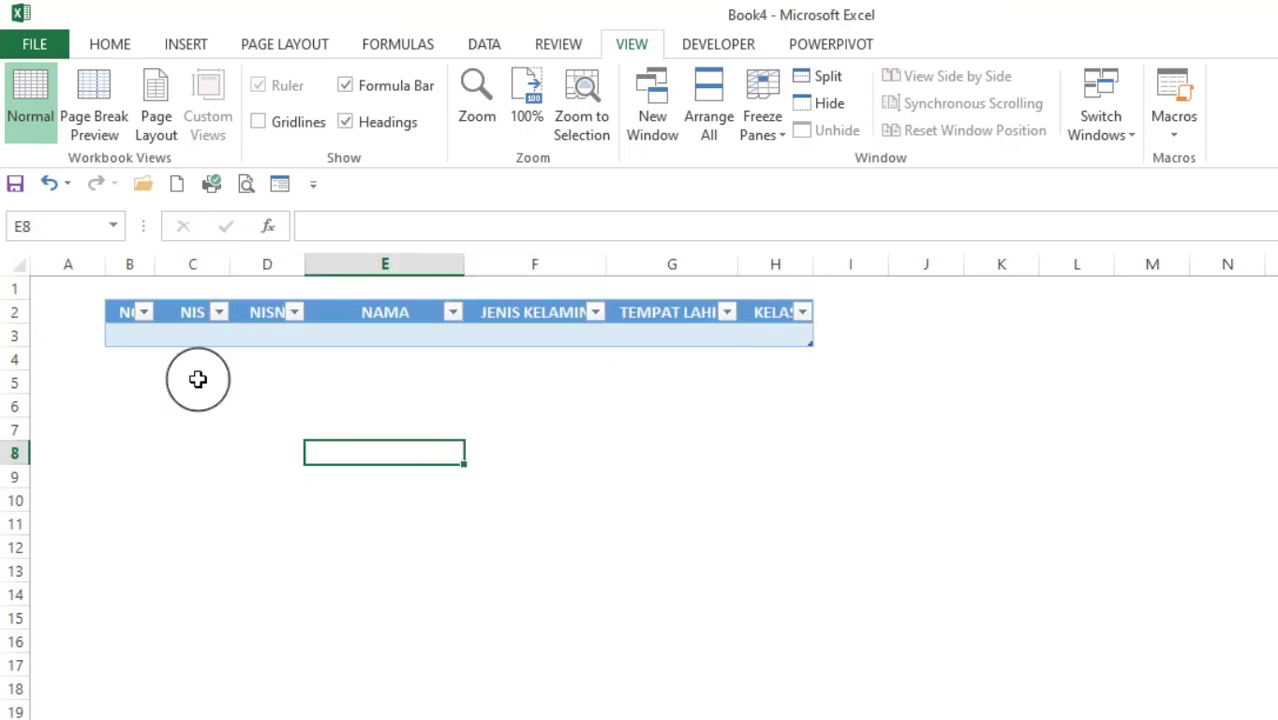
{"action": "left_click", "coordinate": [280, 185]}
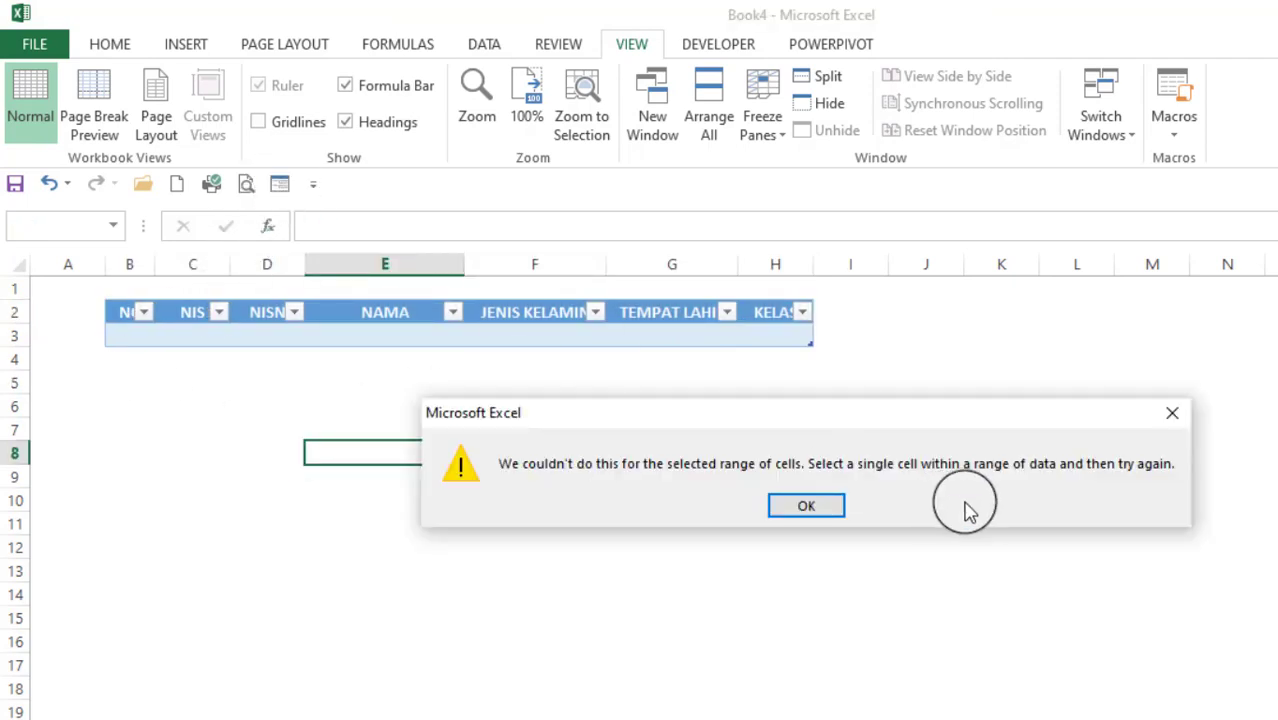
{"action": "left_click", "coordinate": [1172, 412]}
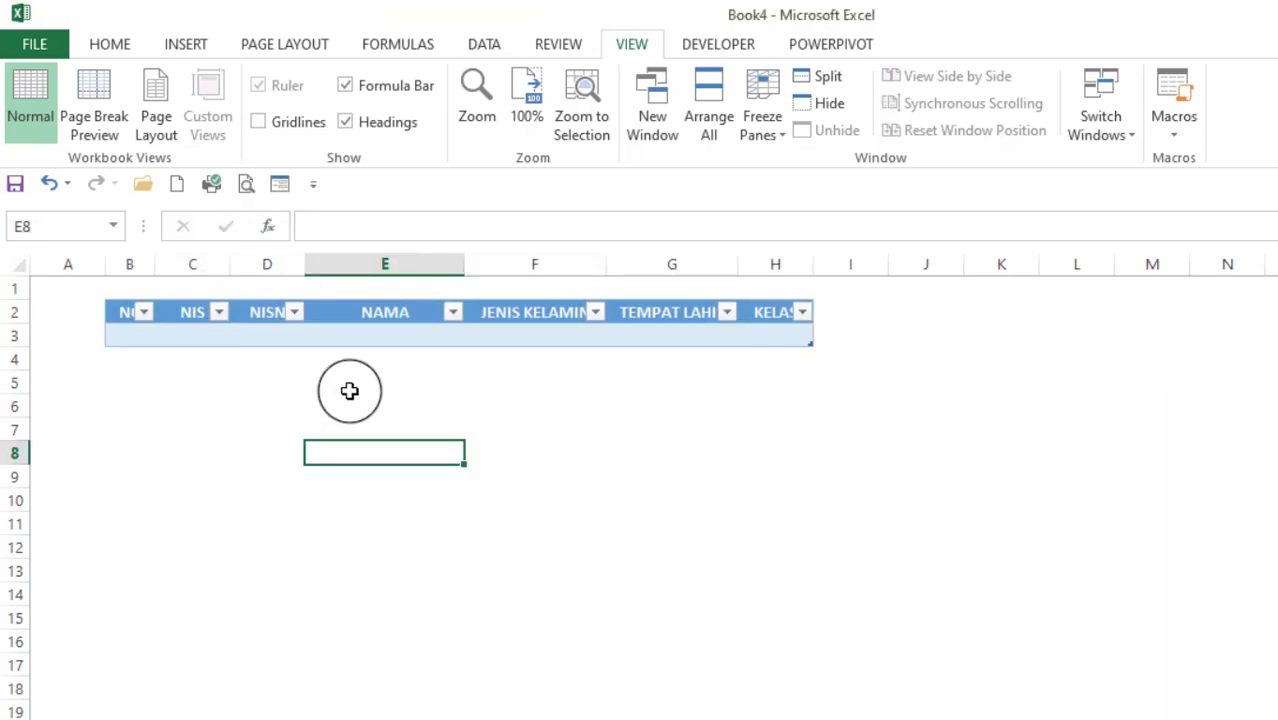
{"action": "left_click", "coordinate": [166, 432]}
{"action": "left_click_drag", "start_coordinate": [126, 311], "coordinate": [805, 312]}
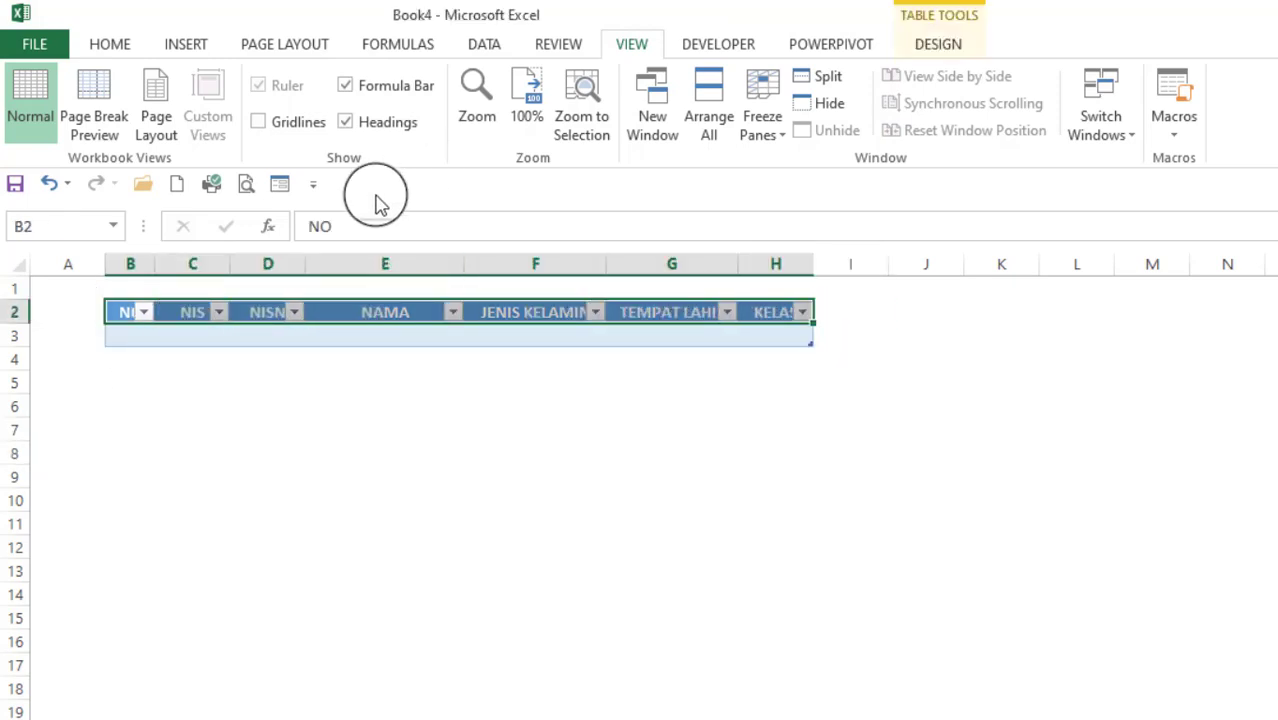
Open the data Form and enter the first student: NO 1, NIS 2546, LAKI - LAKI, MATARAM, KELAS 6
{"action": "left_click", "coordinate": [281, 188]}
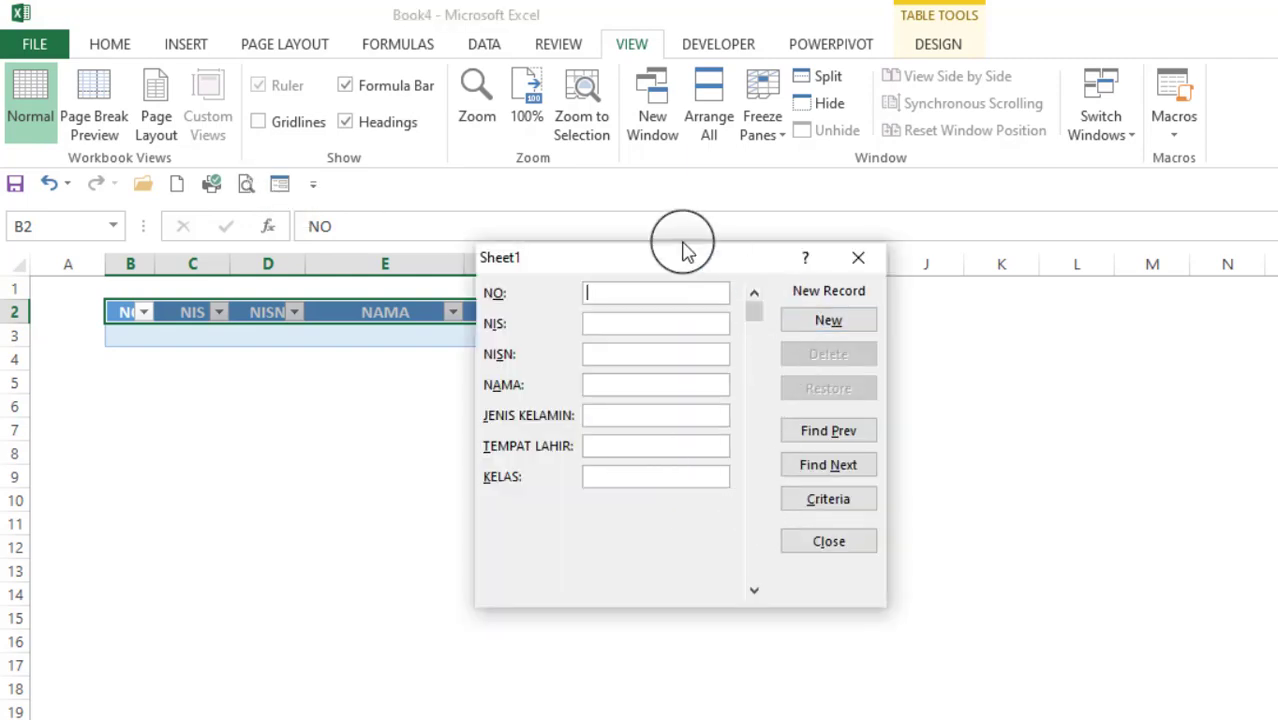
{"action": "mouse_move", "coordinate": [718, 272]}
{"action": "left_mouse_down"}
{"action": "mouse_move", "coordinate": [793, 334]}
{"action": "mouse_move", "coordinate": [787, 349]}
{"action": "mouse_move", "coordinate": [954, 332]}
{"action": "left_mouse_up"}
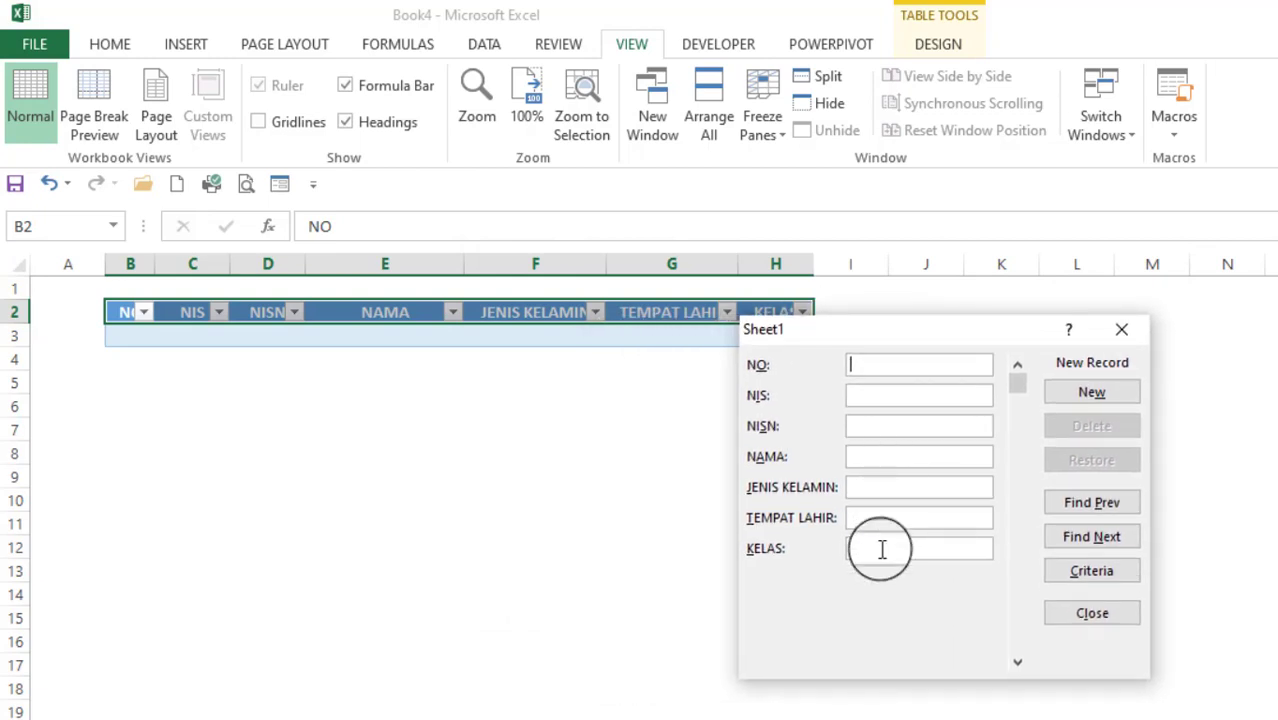
{"action": "type", "text": "1"}
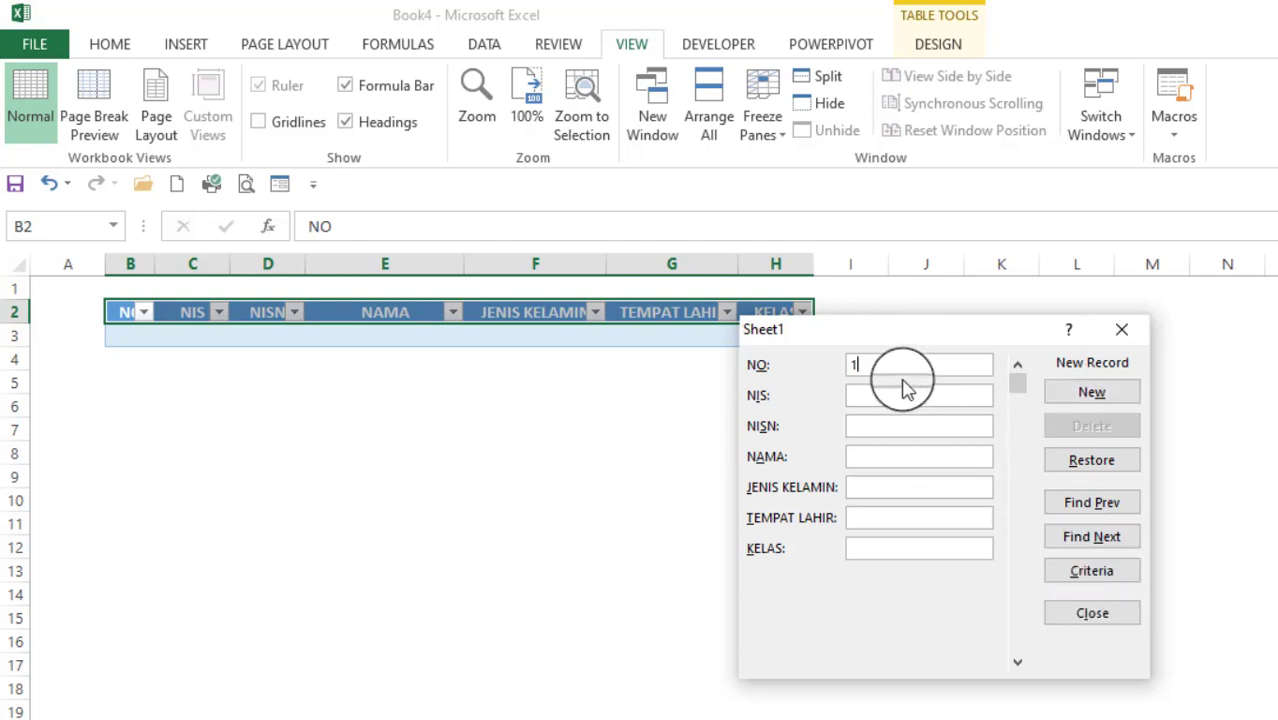
{"action": "left_click", "coordinate": [905, 396]}
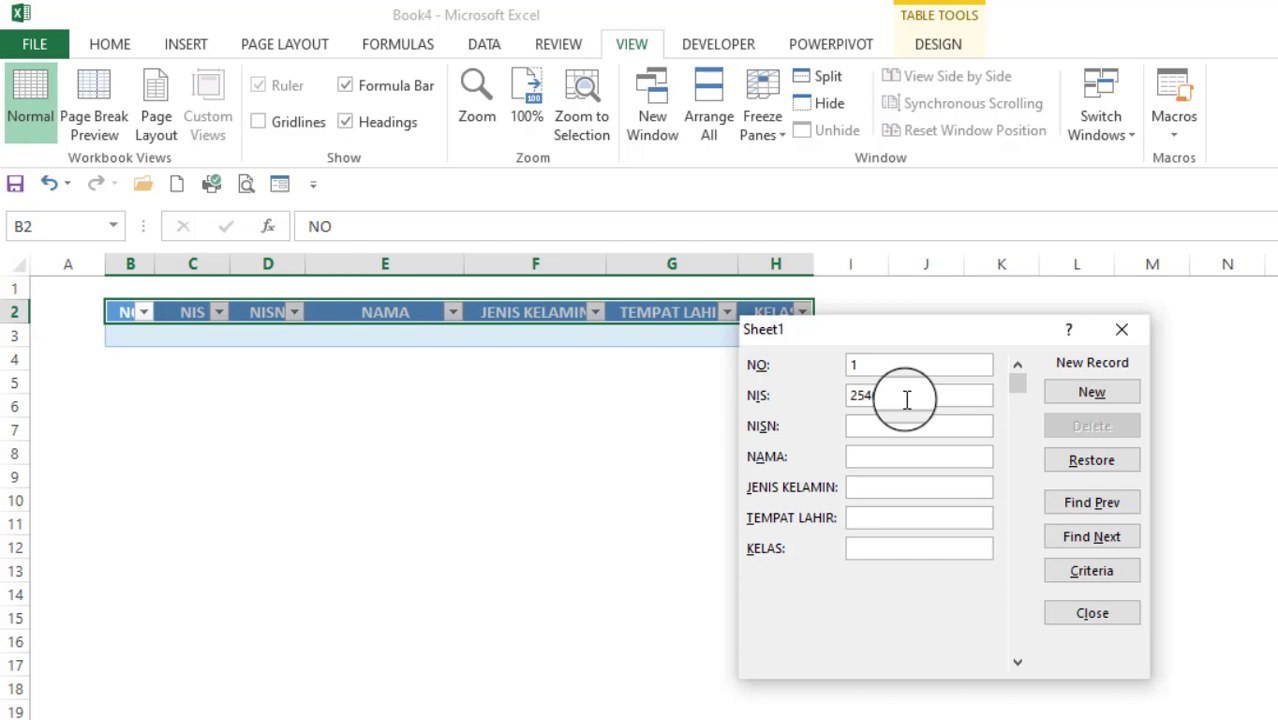
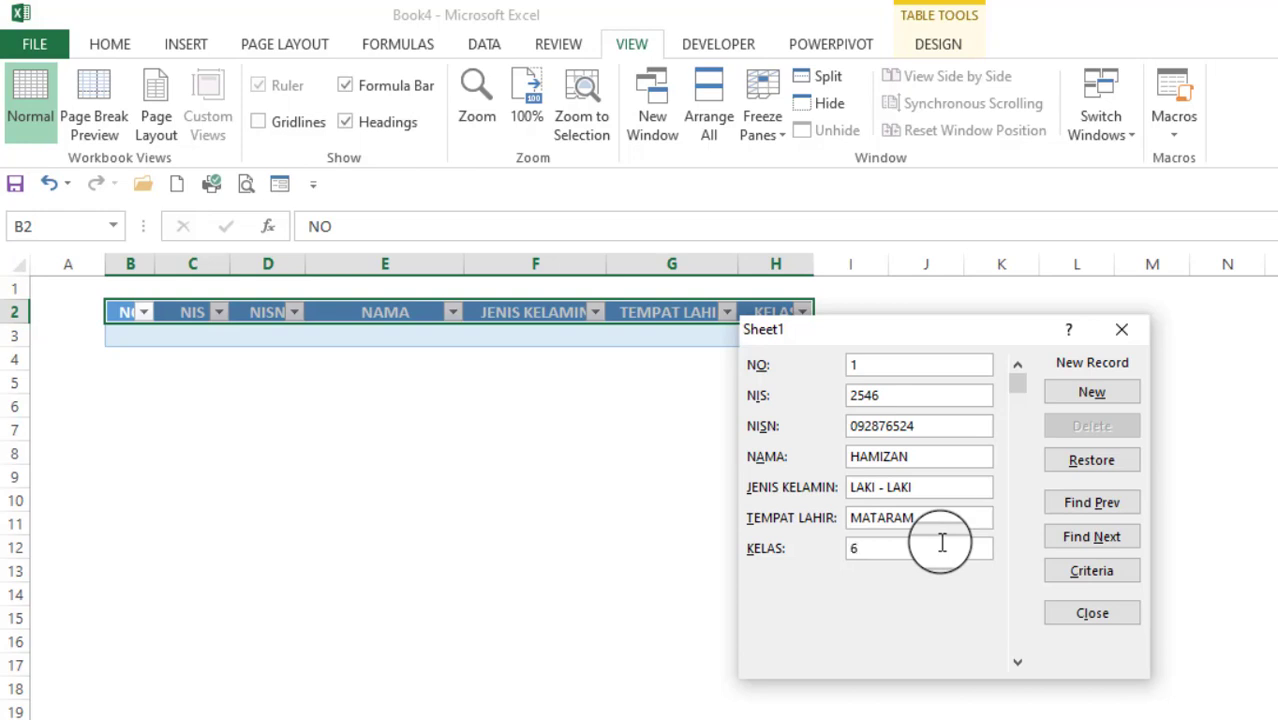
Save the first student, then add the second: NO 2, NIS 8753, PEREMPUAN, YOUTUBE, KELAS 1
{"action": "left_click", "coordinate": [1091, 393]}
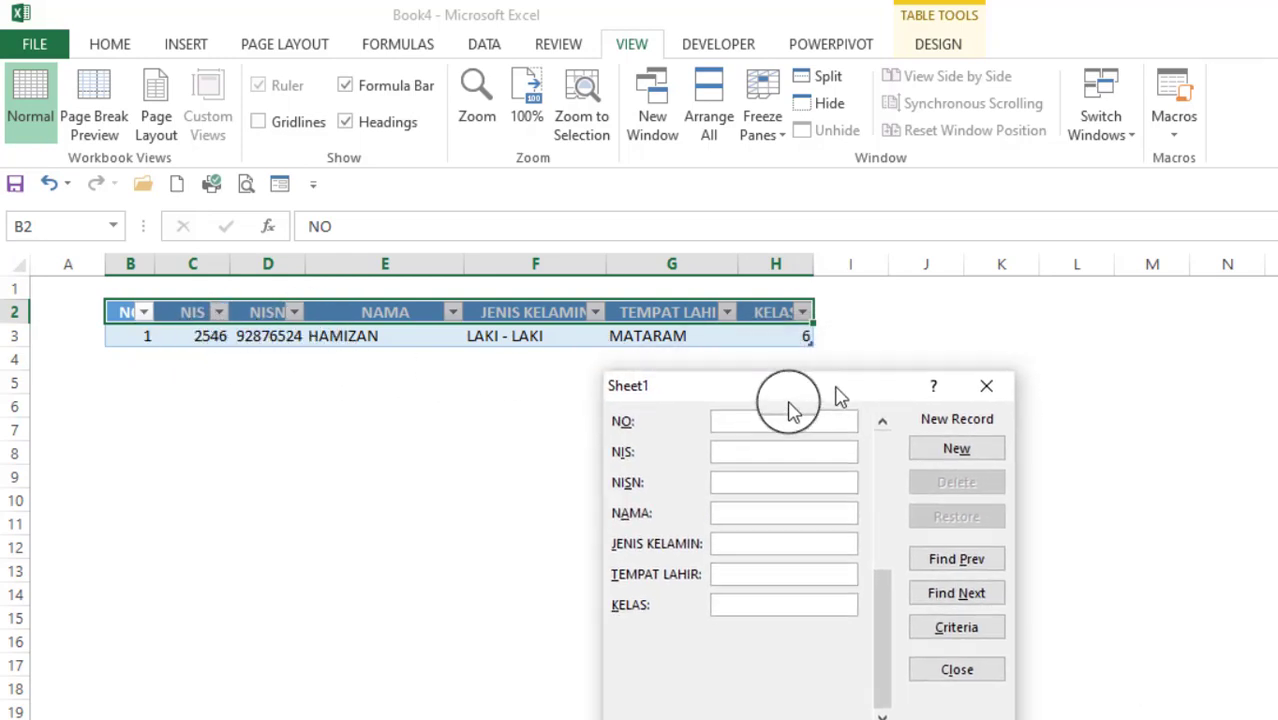
{"action": "left_click_drag", "start_coordinate": [971, 338], "coordinate": [762, 420]}
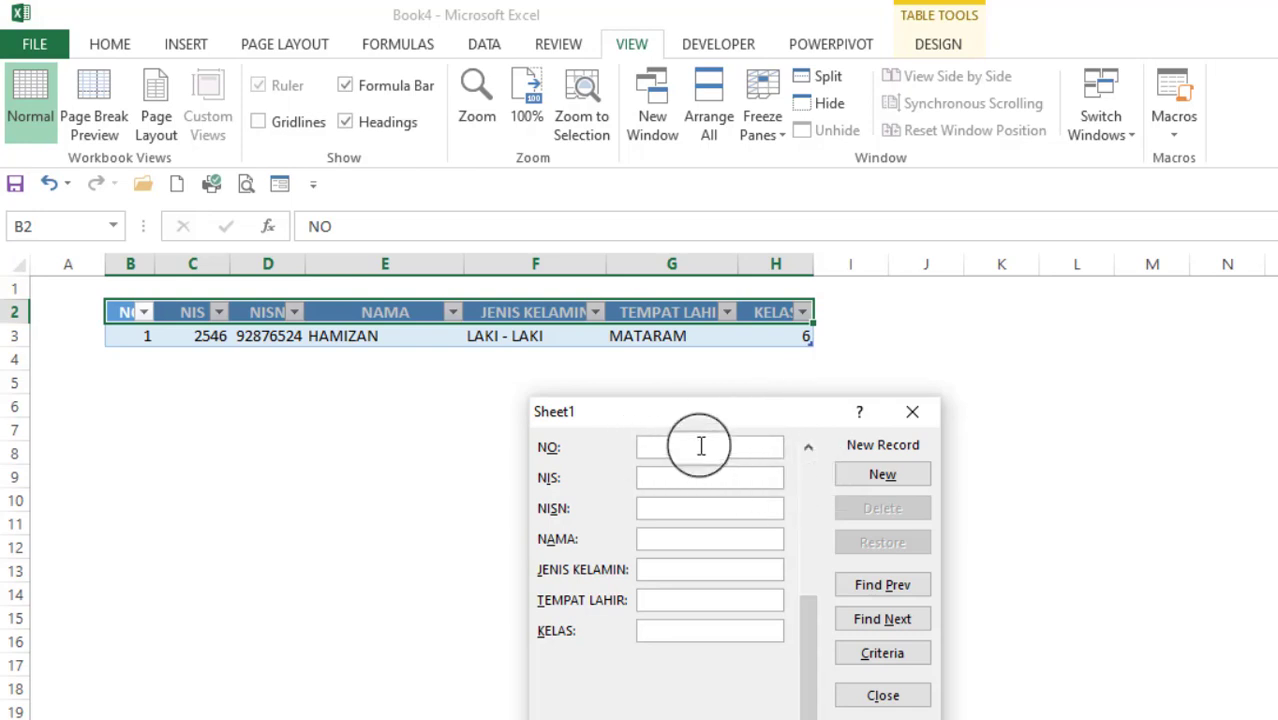
{"action": "type", "text": "2"}
{"action": "left_click", "coordinate": [688, 479]}
{"action": "type", "text": "875"}
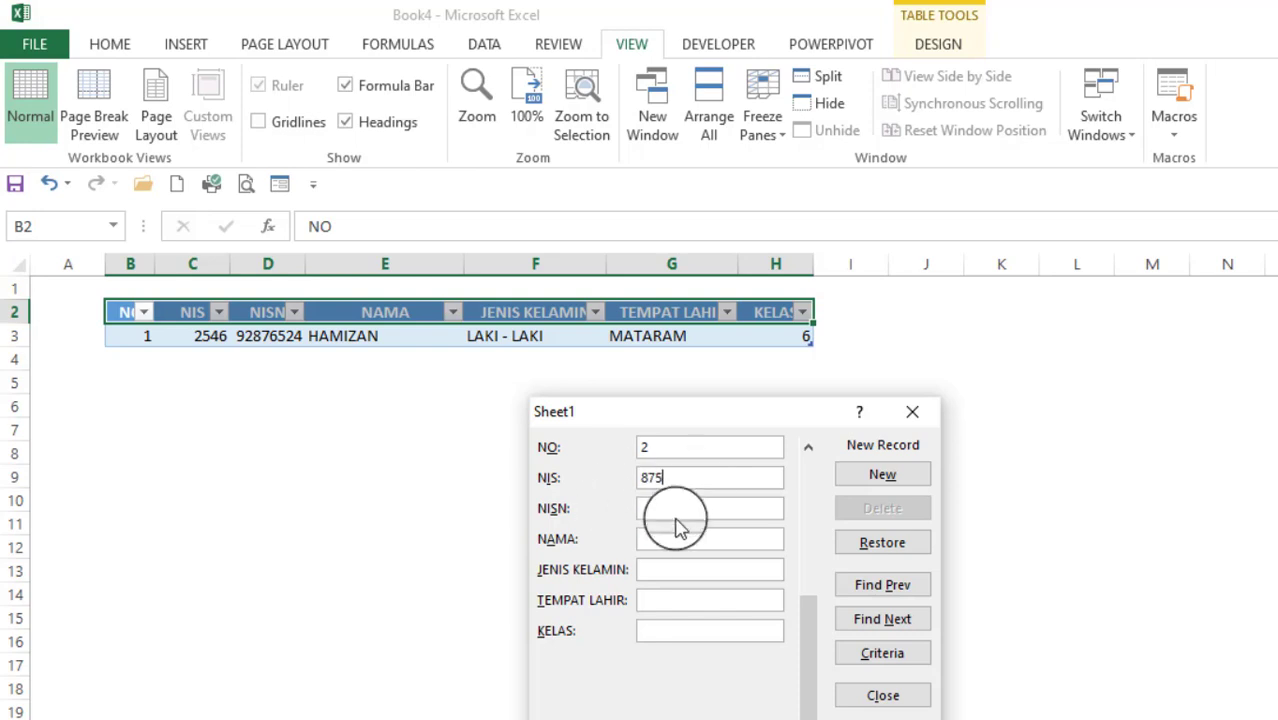
{"action": "type", "text": "3"}
{"action": "left_click", "coordinate": [676, 511]}
{"action": "type", "text": "8096"}
{"action": "type", "text": "23"}
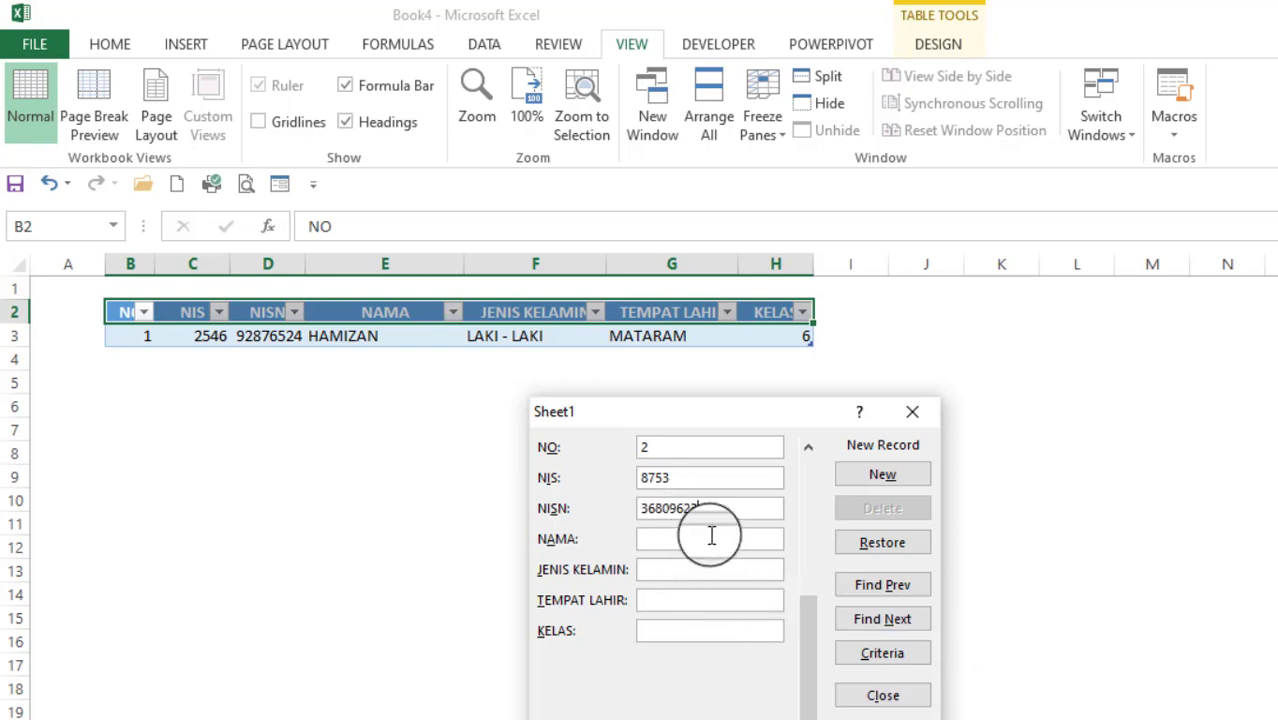
{"action": "type", "text": "HANN"}
{"action": "type", "text": "ELL"}
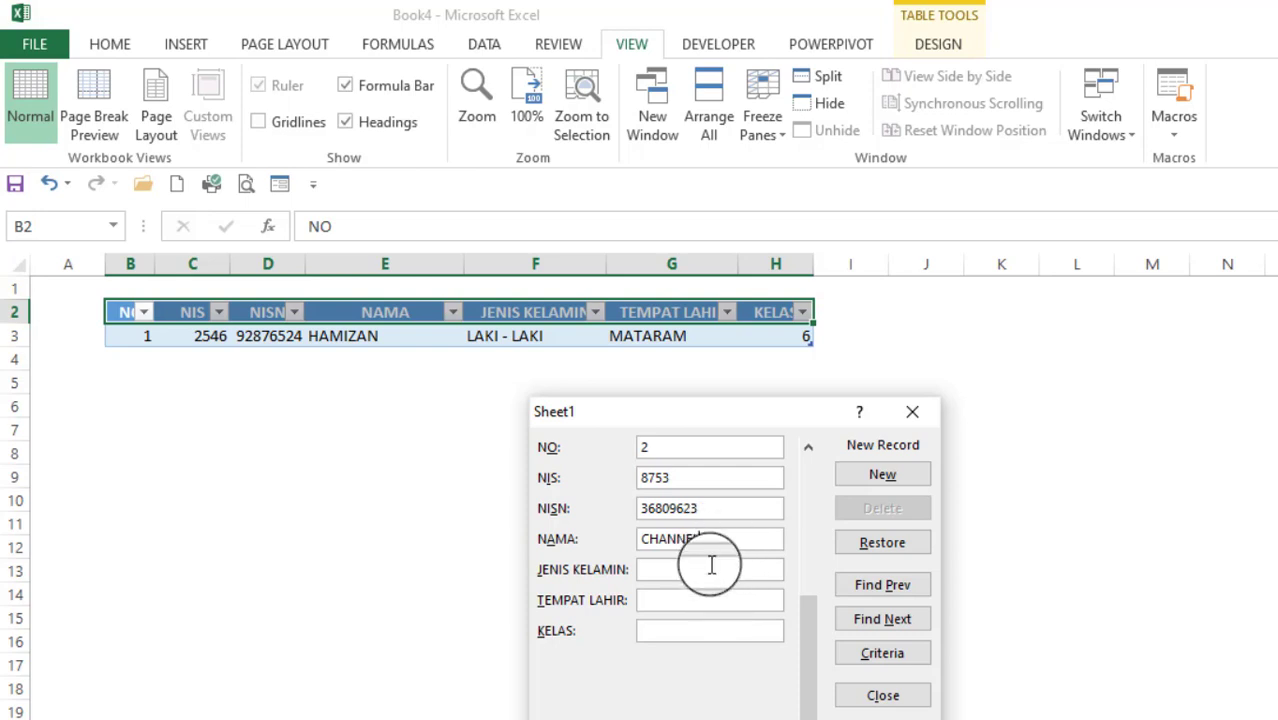
{"action": "type", "text": "REM"}
{"action": "type", "text": "PUAN"}
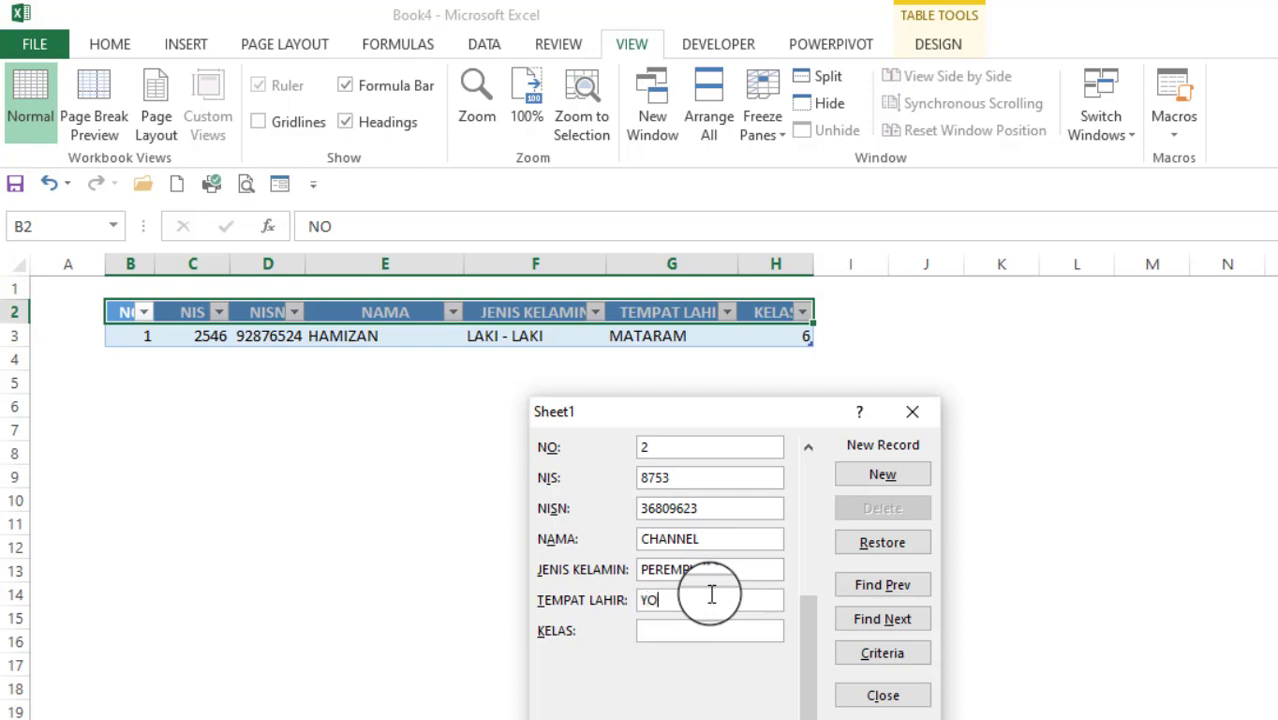
{"action": "type", "text": "UBE"}
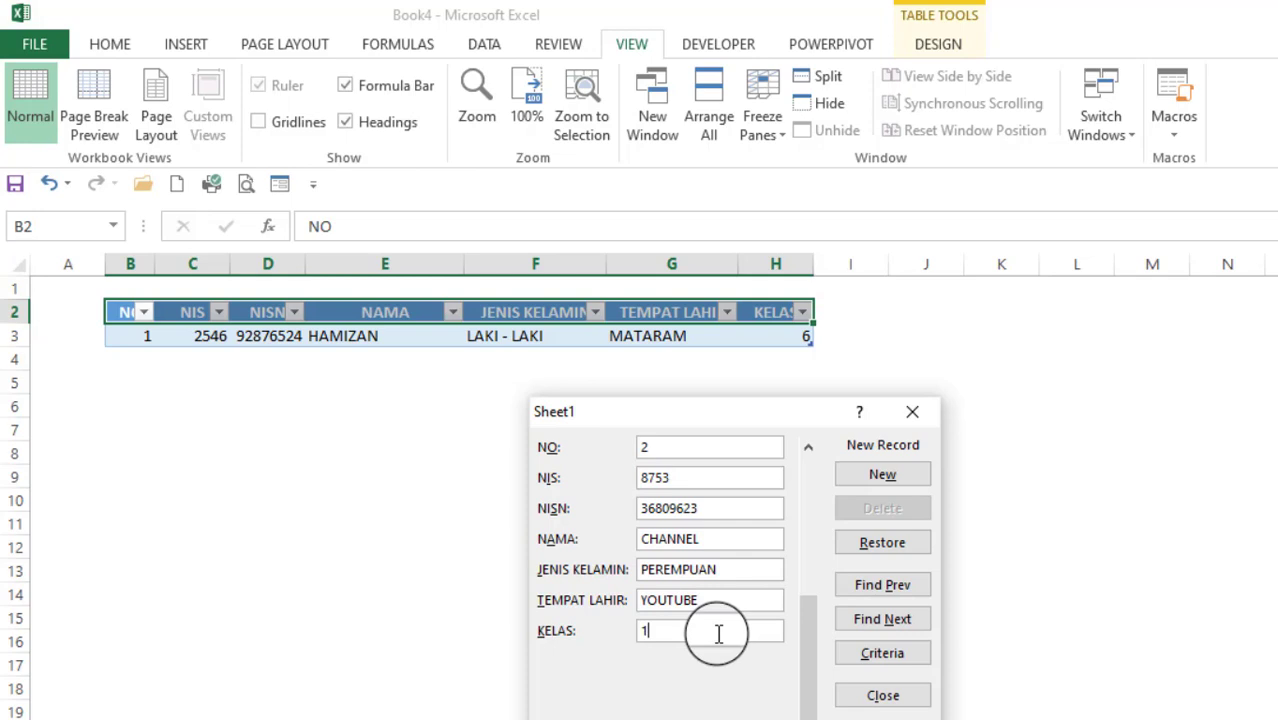
{"action": "left_click", "coordinate": [860, 472]}
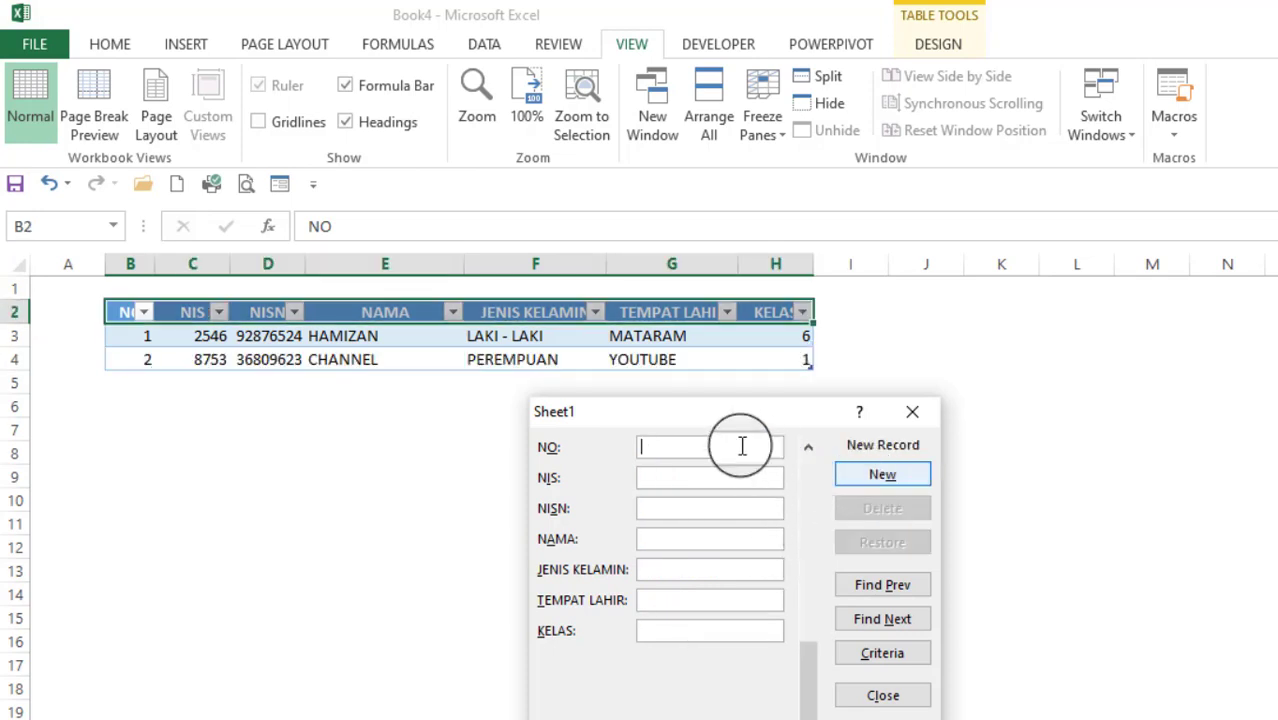
Enter and save the third student: NO 3, NIS 9876, LAKI - LAKI, LOMBOK, KELAS 5
{"action": "left_click_drag", "start_coordinate": [707, 412], "coordinate": [830, 400]}
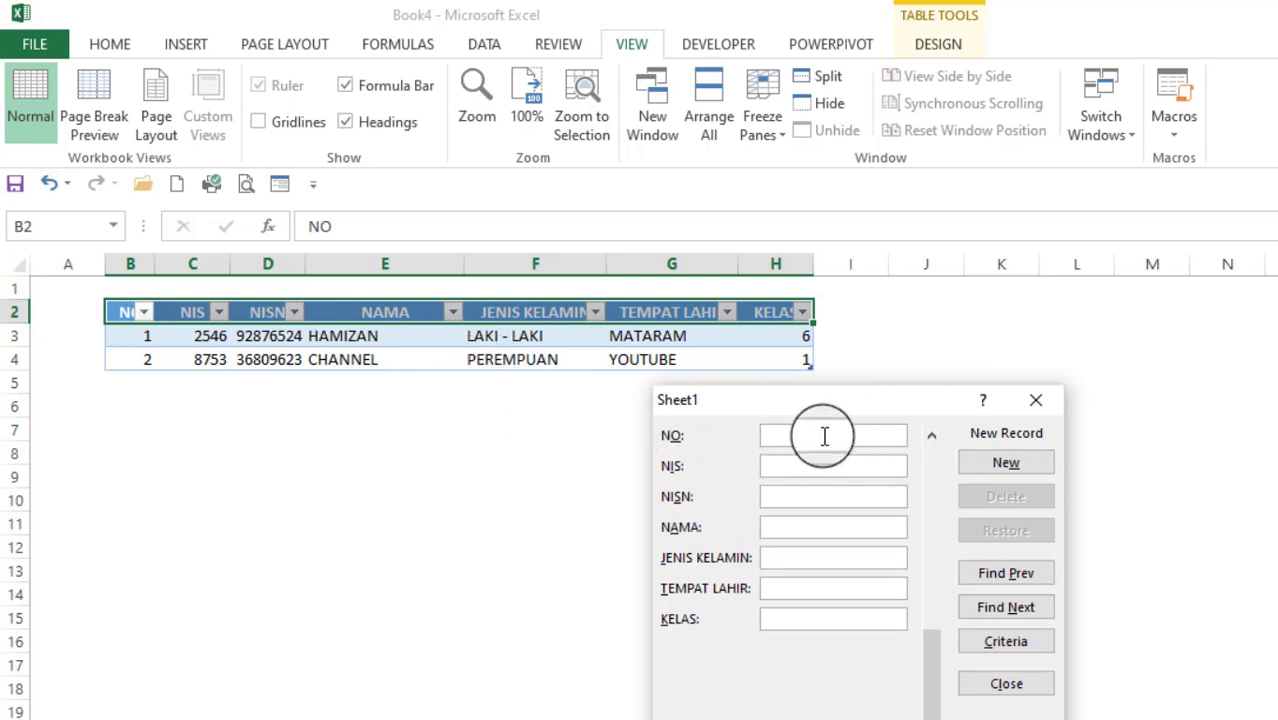
{"action": "type", "text": "3"}
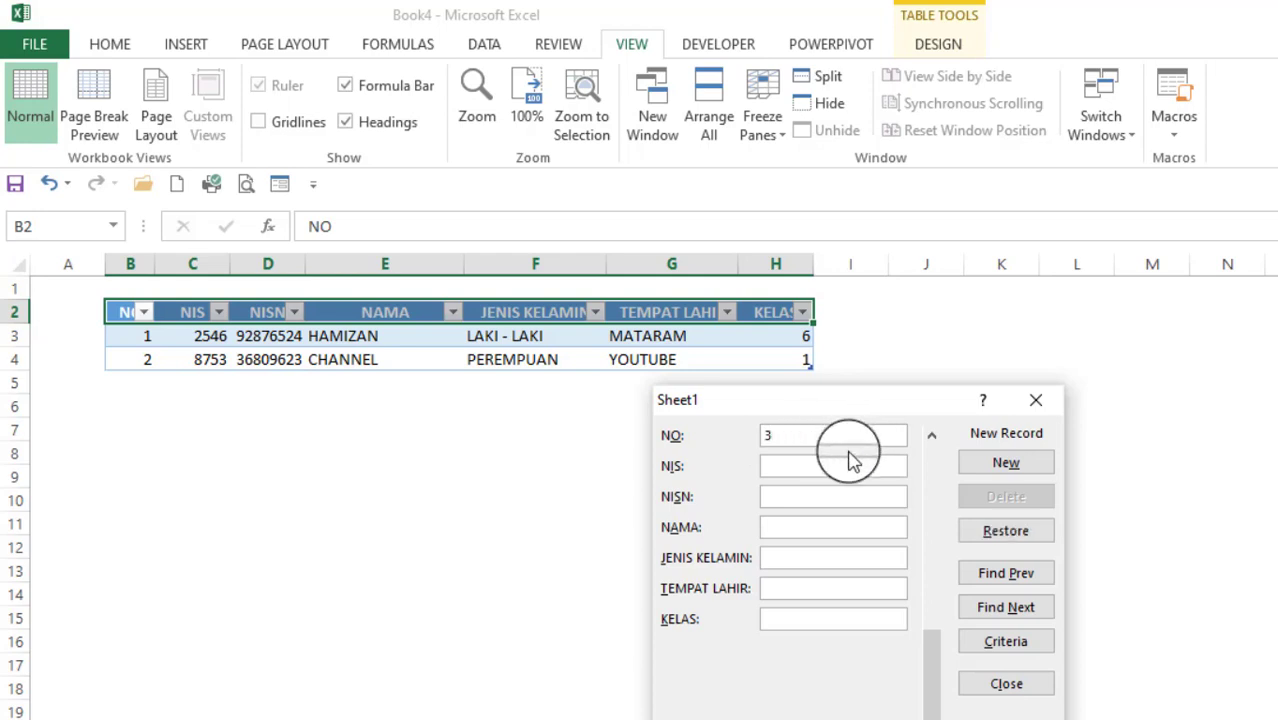
{"action": "left_click", "coordinate": [830, 465]}
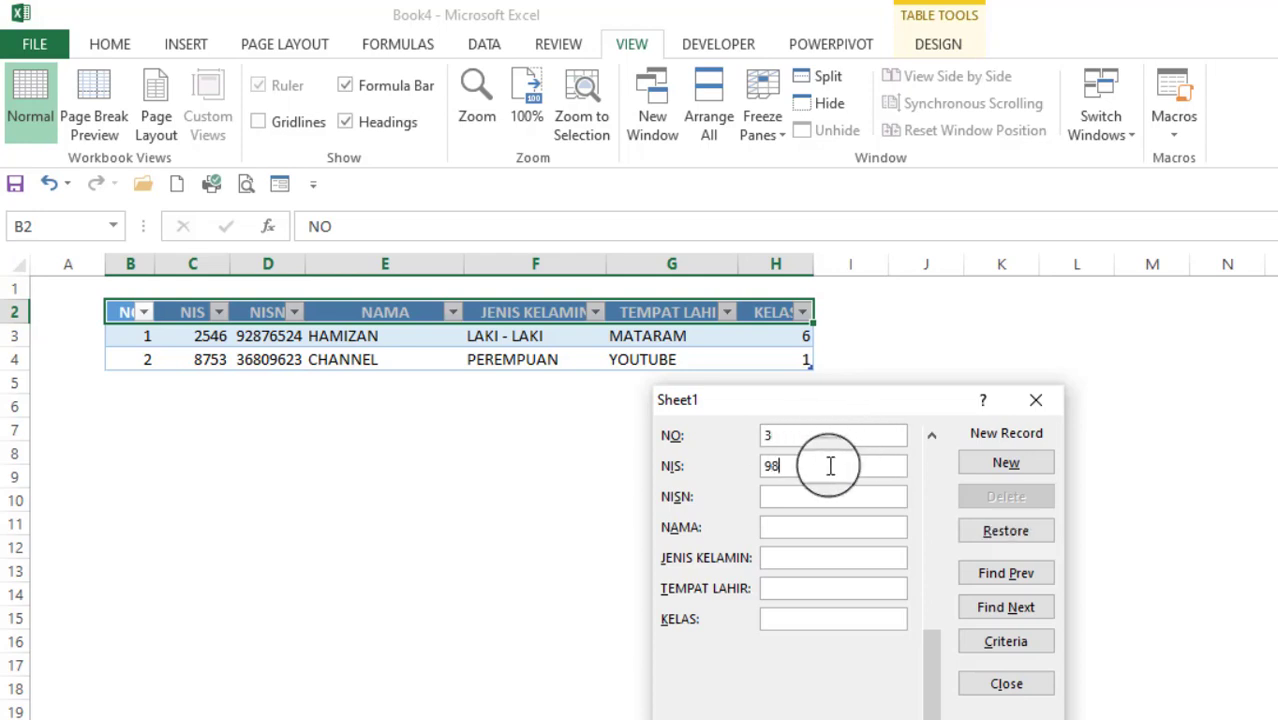
{"action": "left_click", "coordinate": [828, 500]}
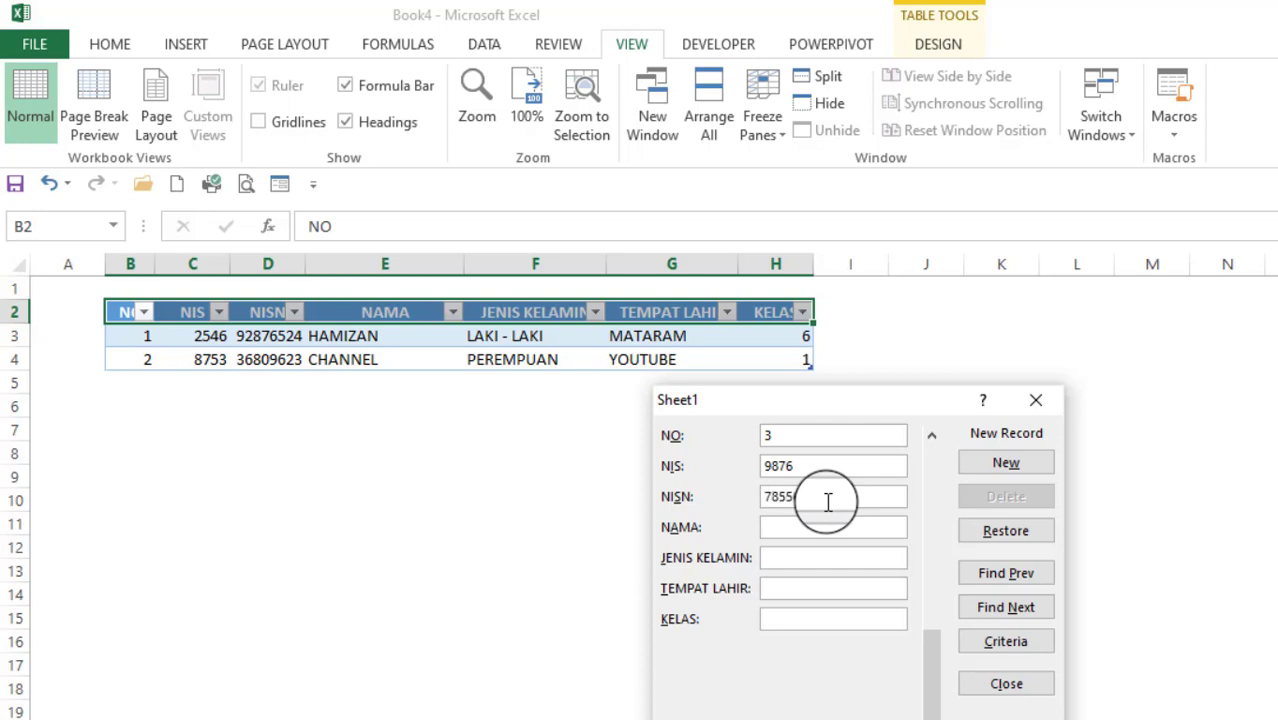
{"action": "type", "text": "98"}
{"action": "type", "text": "N"}
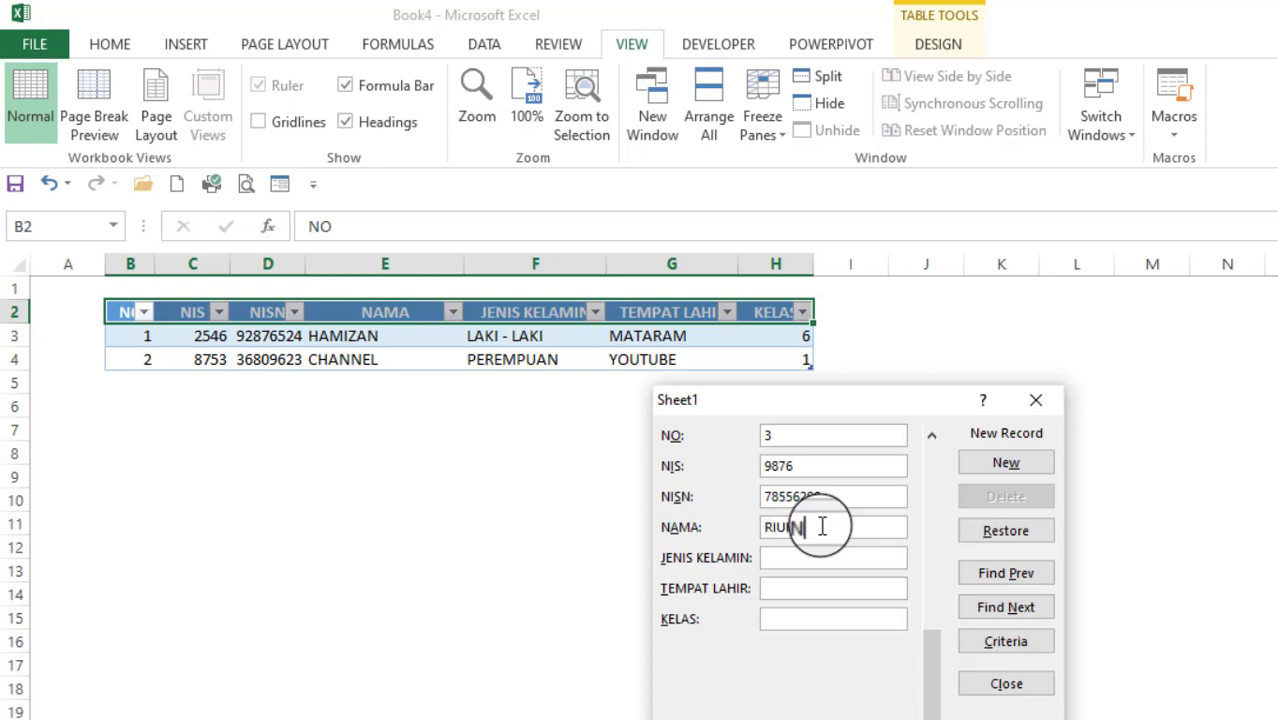
{"action": "type", "text": "EN"}
{"action": "left_click", "coordinate": [817, 557]}
{"action": "type", "text": "I - LAKI"}
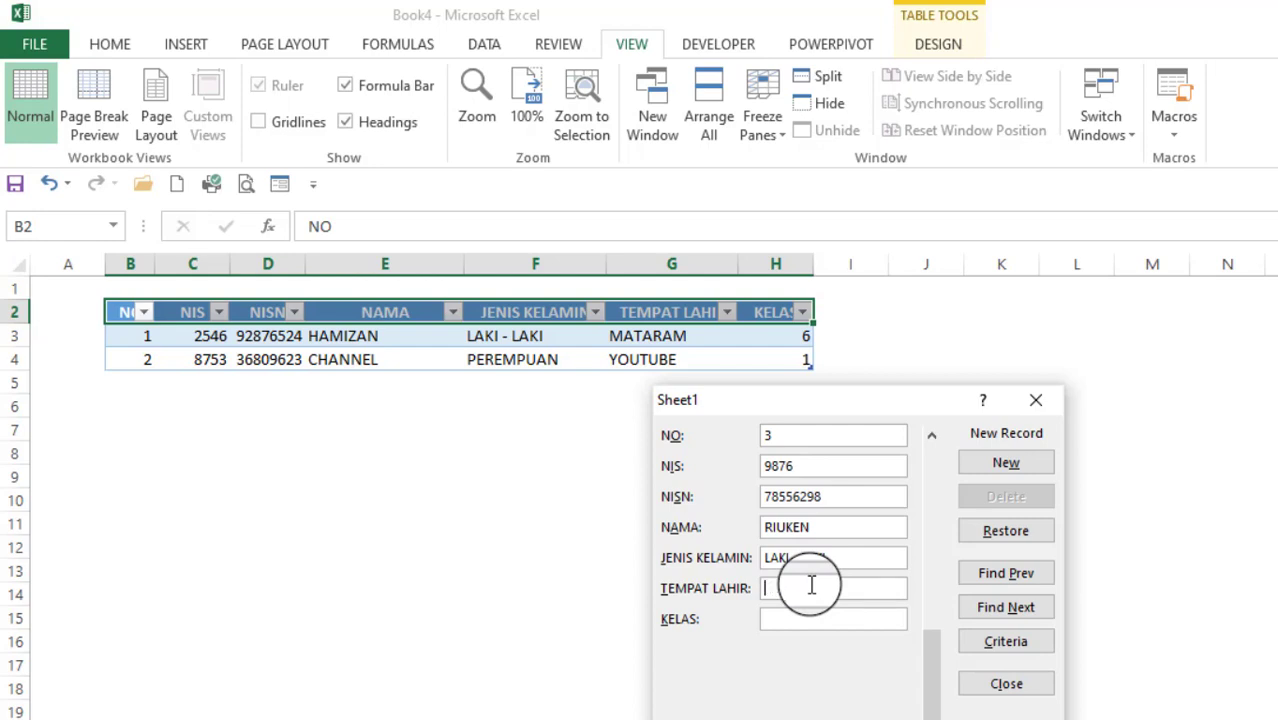
{"action": "type", "text": "LOMBOK"}
{"action": "left_click", "coordinate": [818, 615]}
{"action": "type", "text": "5"}
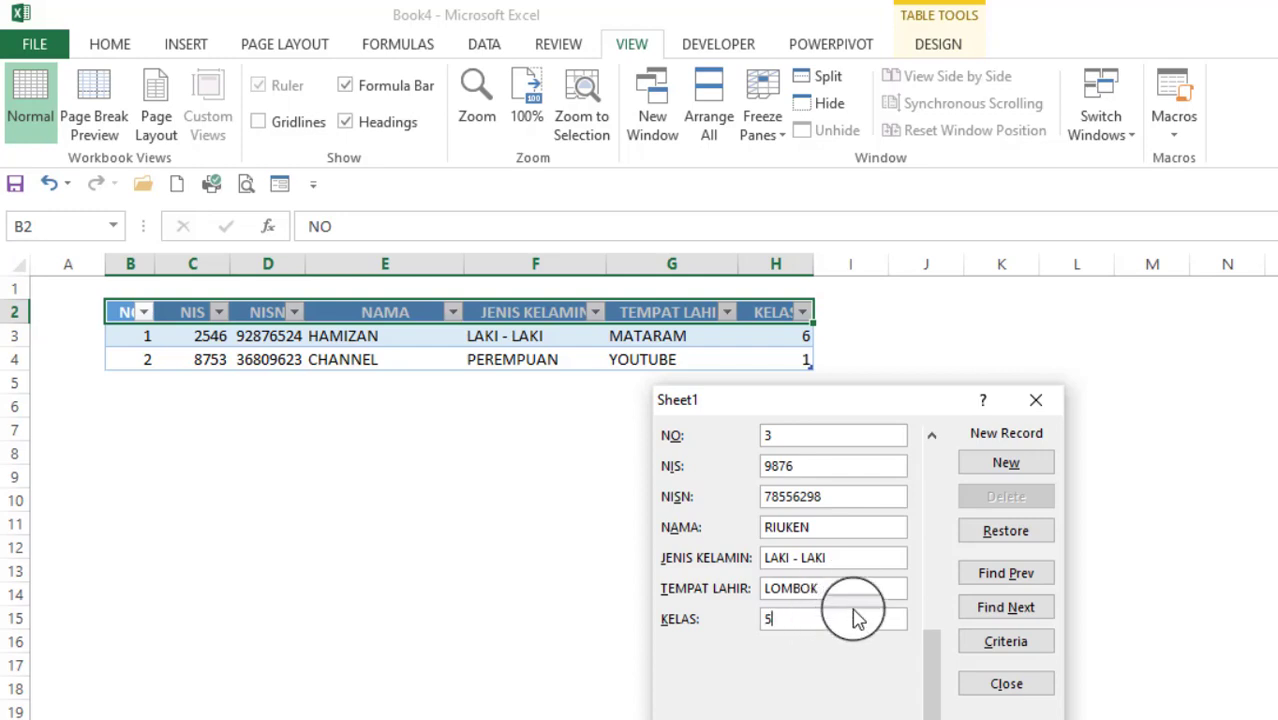
{"action": "left_click", "coordinate": [997, 466]}
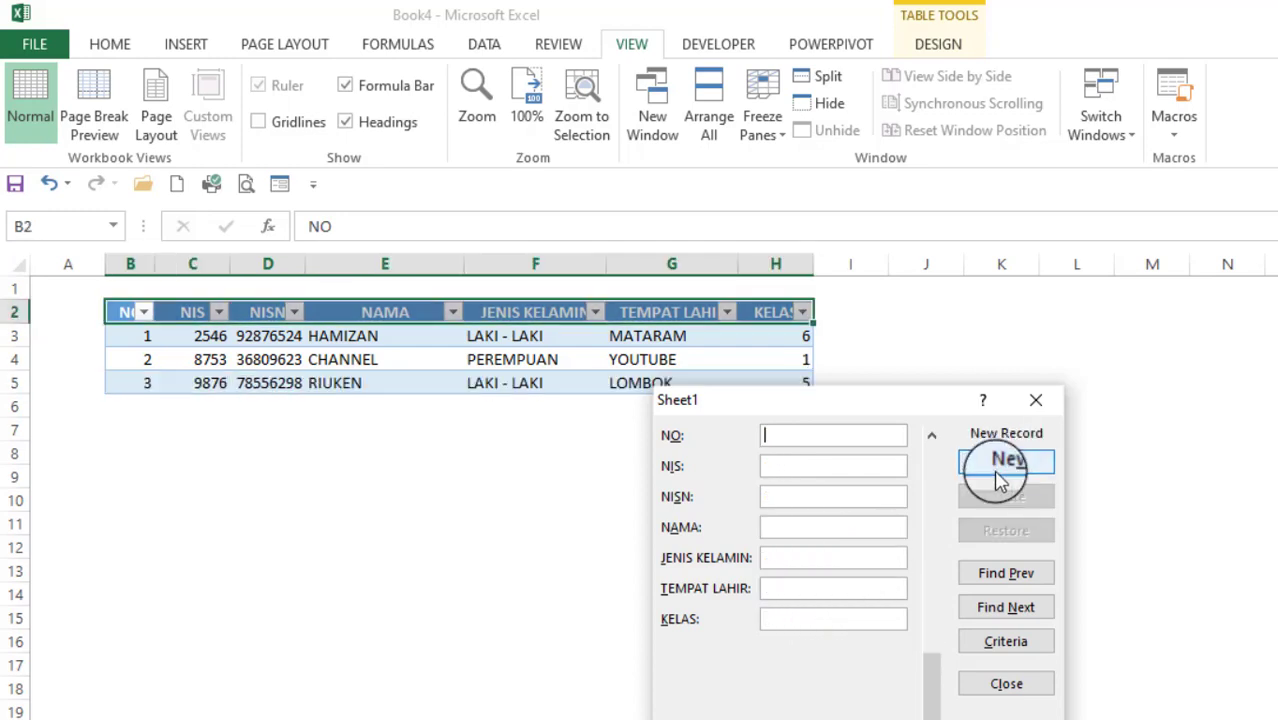
Close the data form, check cells E5 and H5, and select the header cells from NO
{"action": "left_click", "coordinate": [1036, 405]}
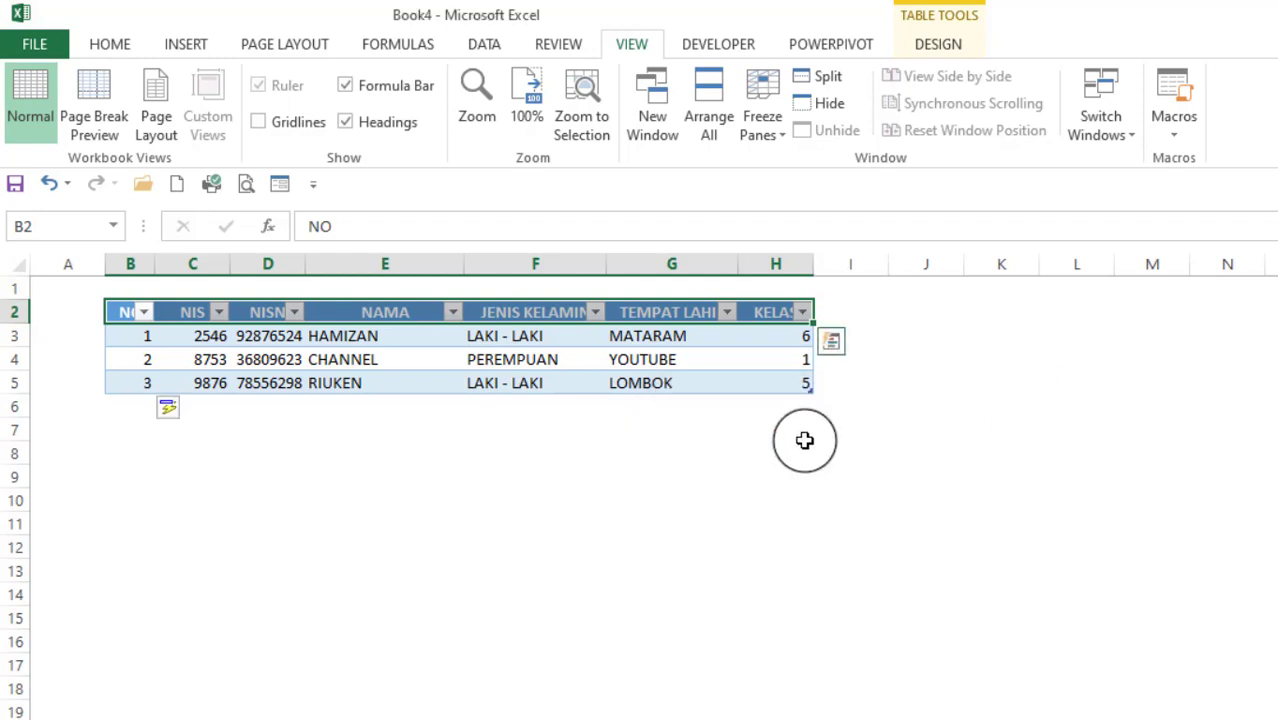
{"action": "left_click", "coordinate": [530, 450]}
{"action": "left_click", "coordinate": [265, 455]}
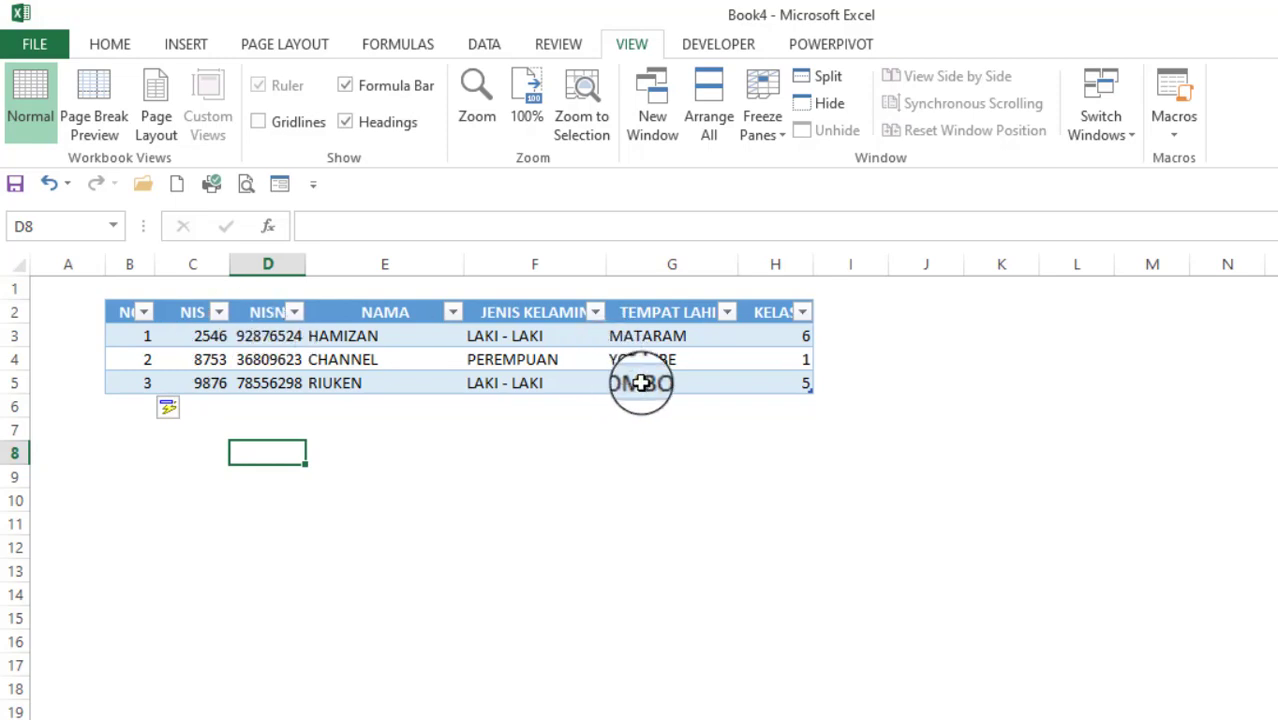
{"action": "left_click", "coordinate": [436, 380]}
{"action": "left_click", "coordinate": [744, 381]}
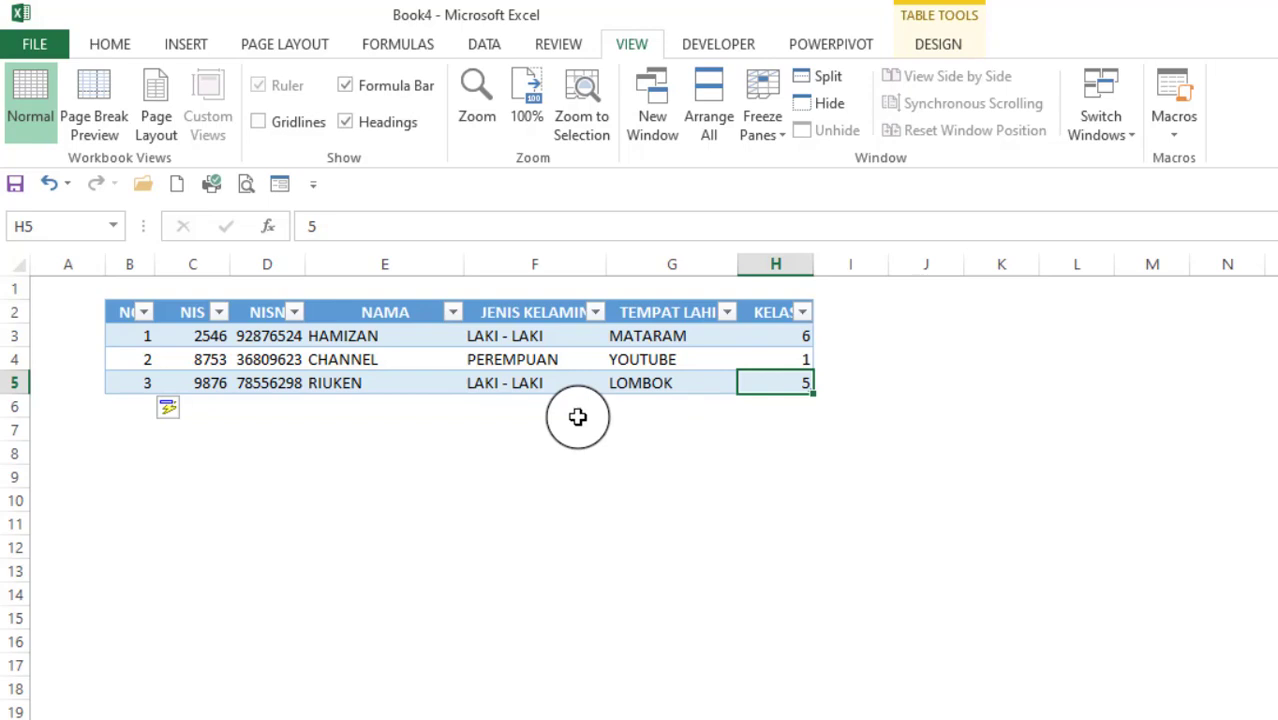
{"action": "left_click", "coordinate": [440, 450]}
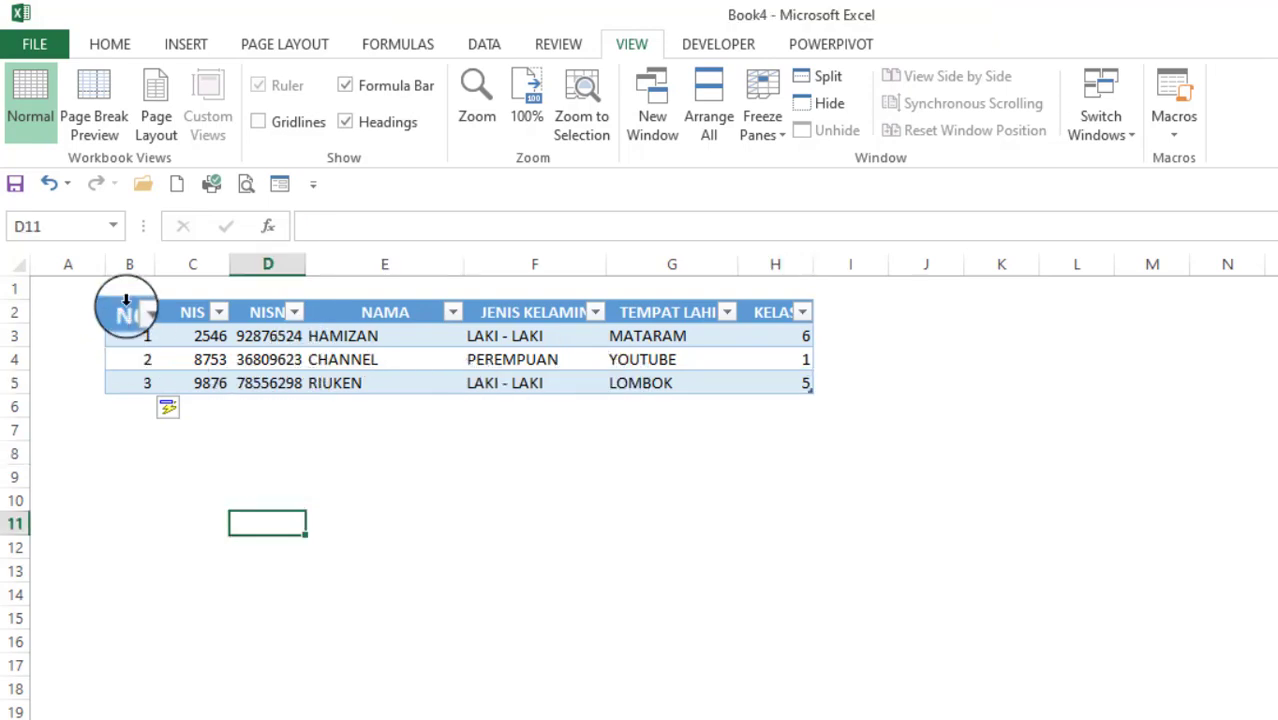
{"action": "left_click_drag", "start_coordinate": [122, 311], "coordinate": [773, 308]}
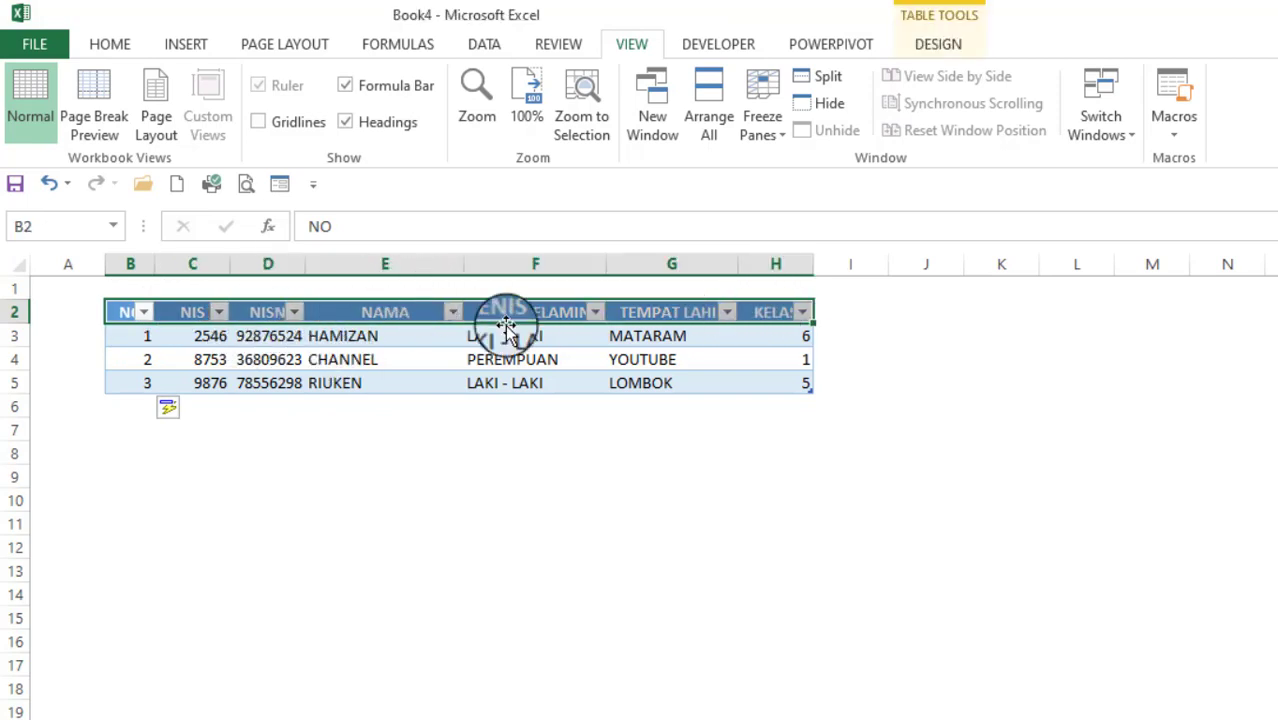
In the data form, find record NO 1 by criteria and change its KELAS from 6 to VI
{"action": "left_click", "coordinate": [281, 190]}
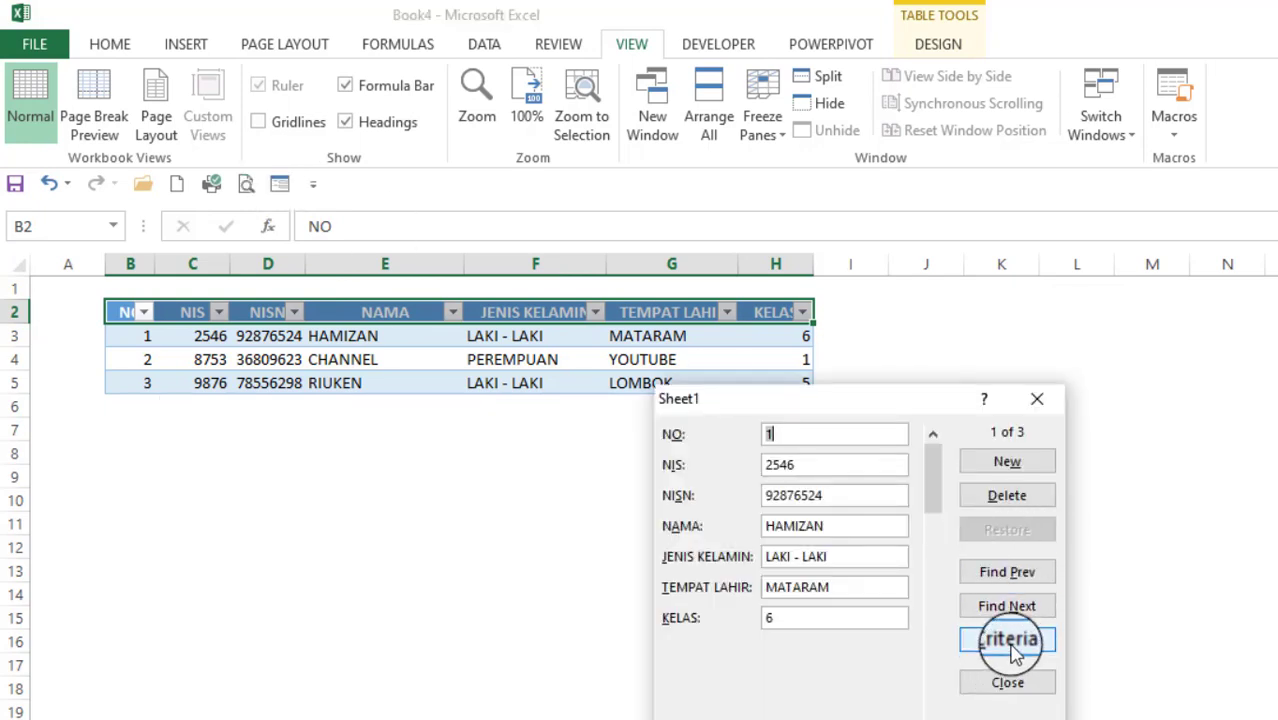
{"action": "left_click", "coordinate": [1012, 645]}
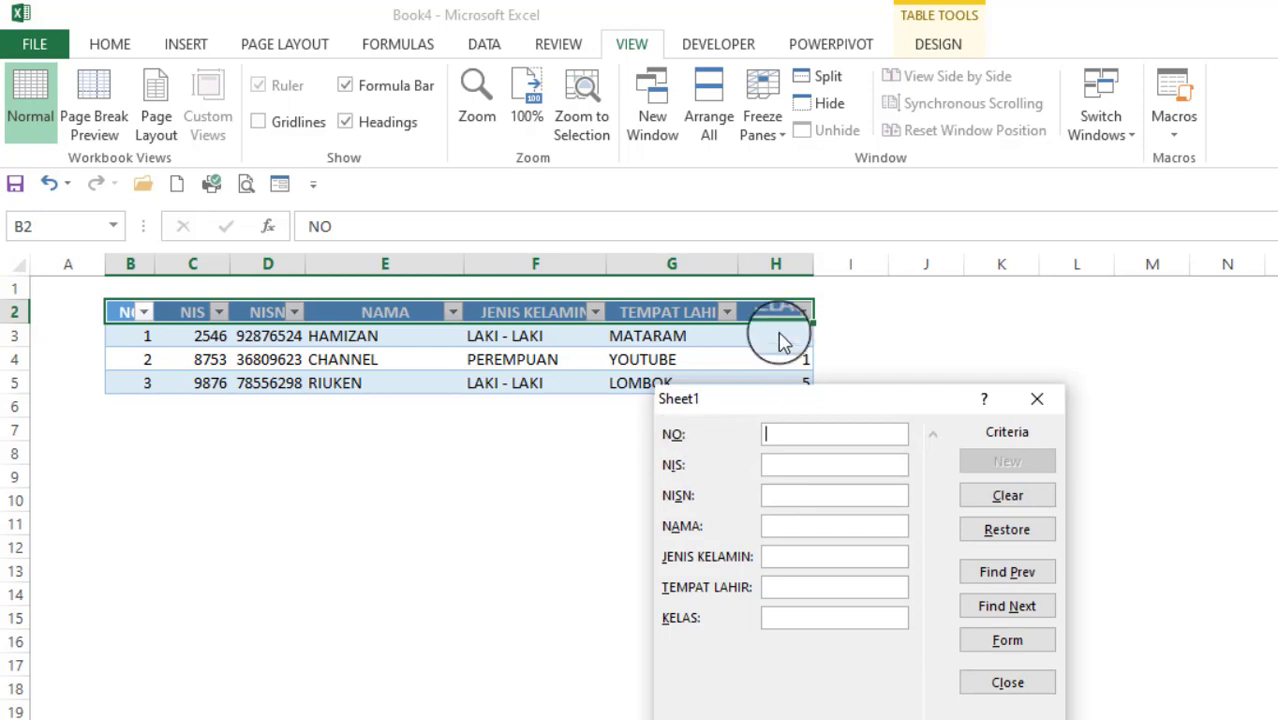
{"action": "left_click_drag", "start_coordinate": [826, 406], "coordinate": [527, 436]}
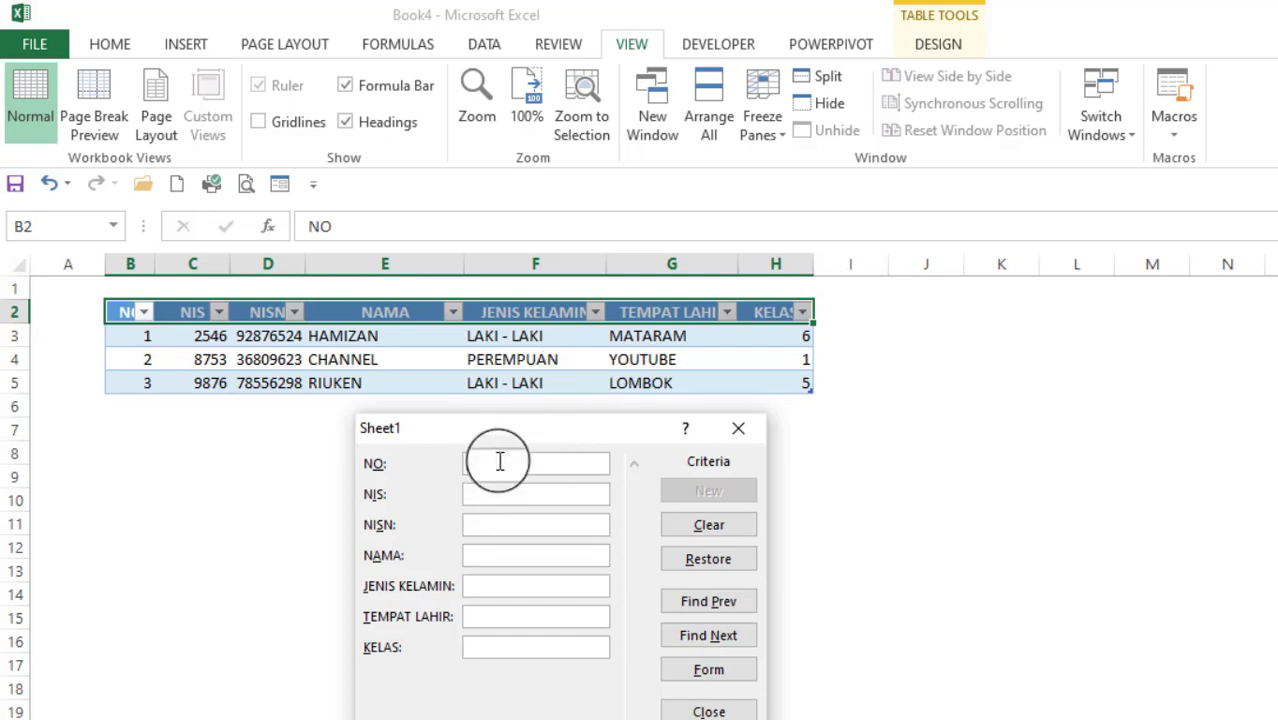
{"action": "type", "text": "1"}
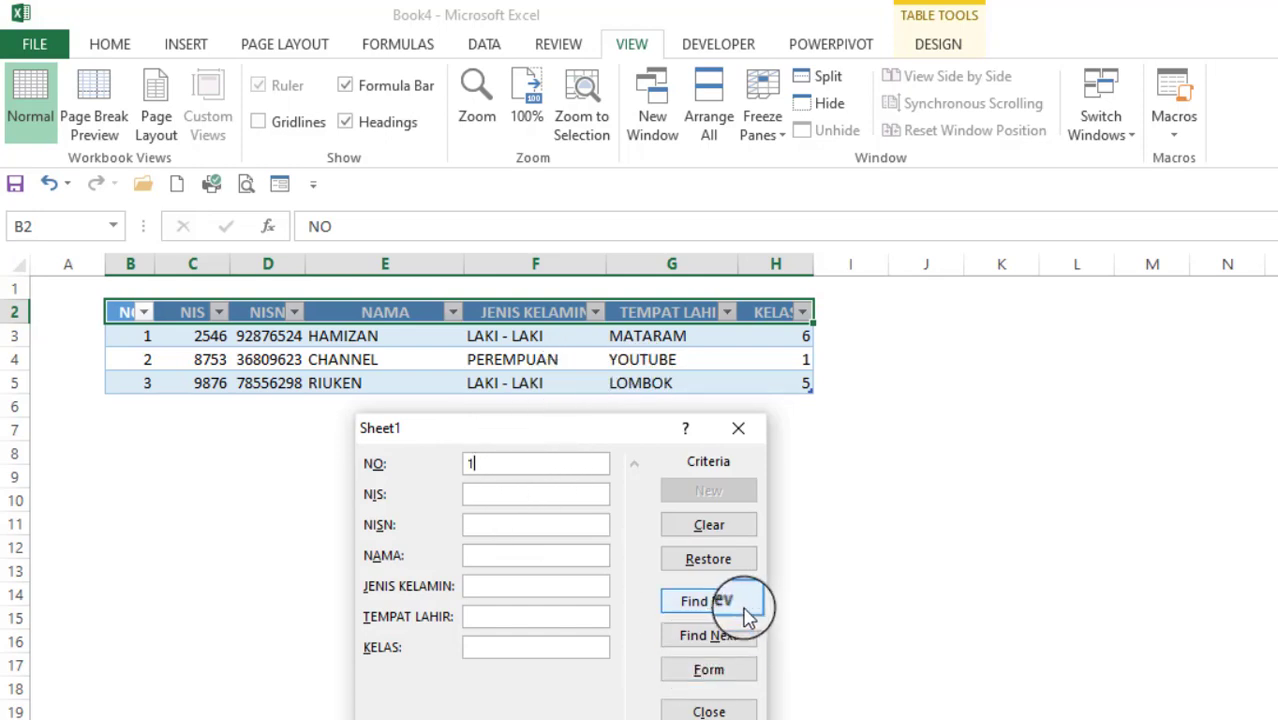
{"action": "left_click", "coordinate": [730, 604]}
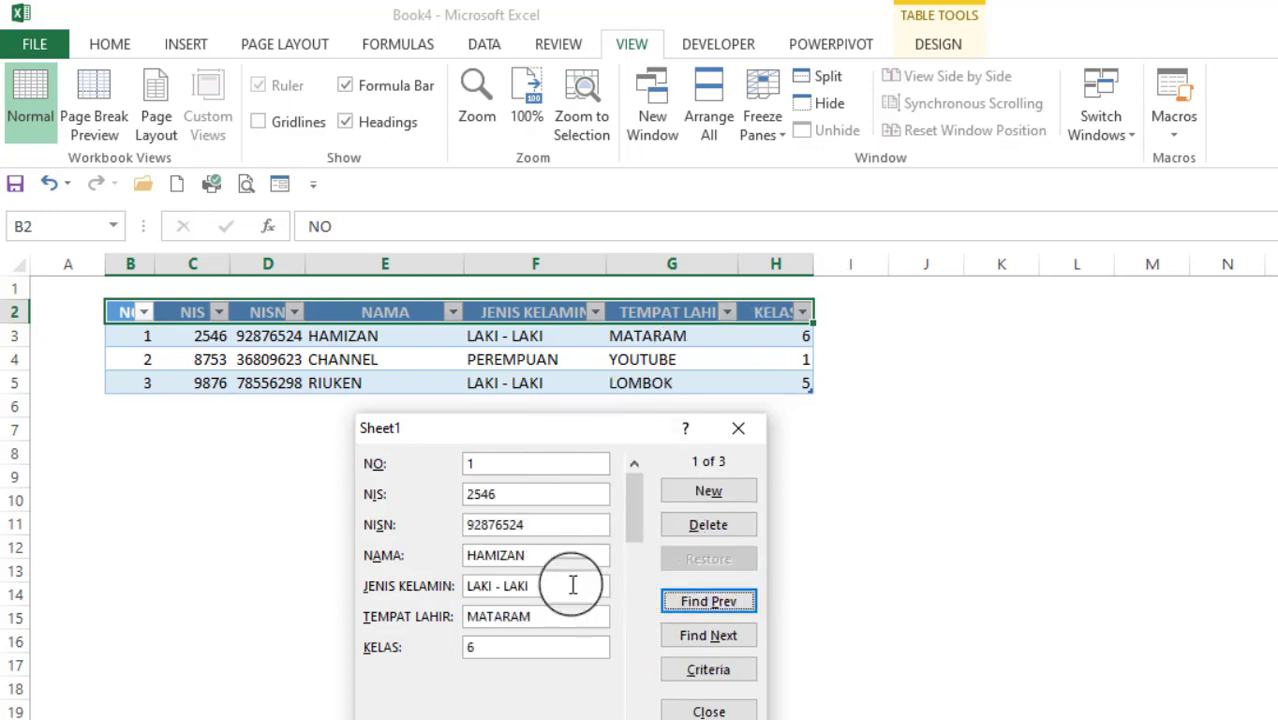
{"action": "left_click", "coordinate": [505, 650]}
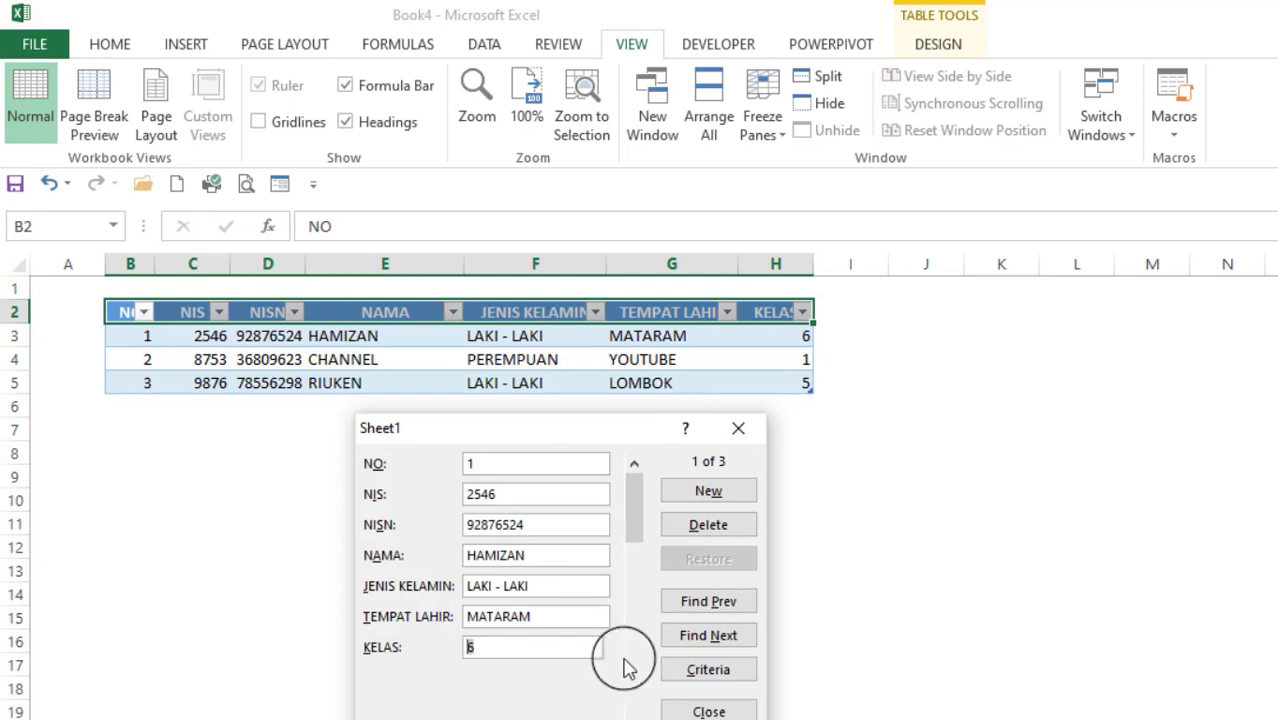
{"action": "type", "text": "VI"}
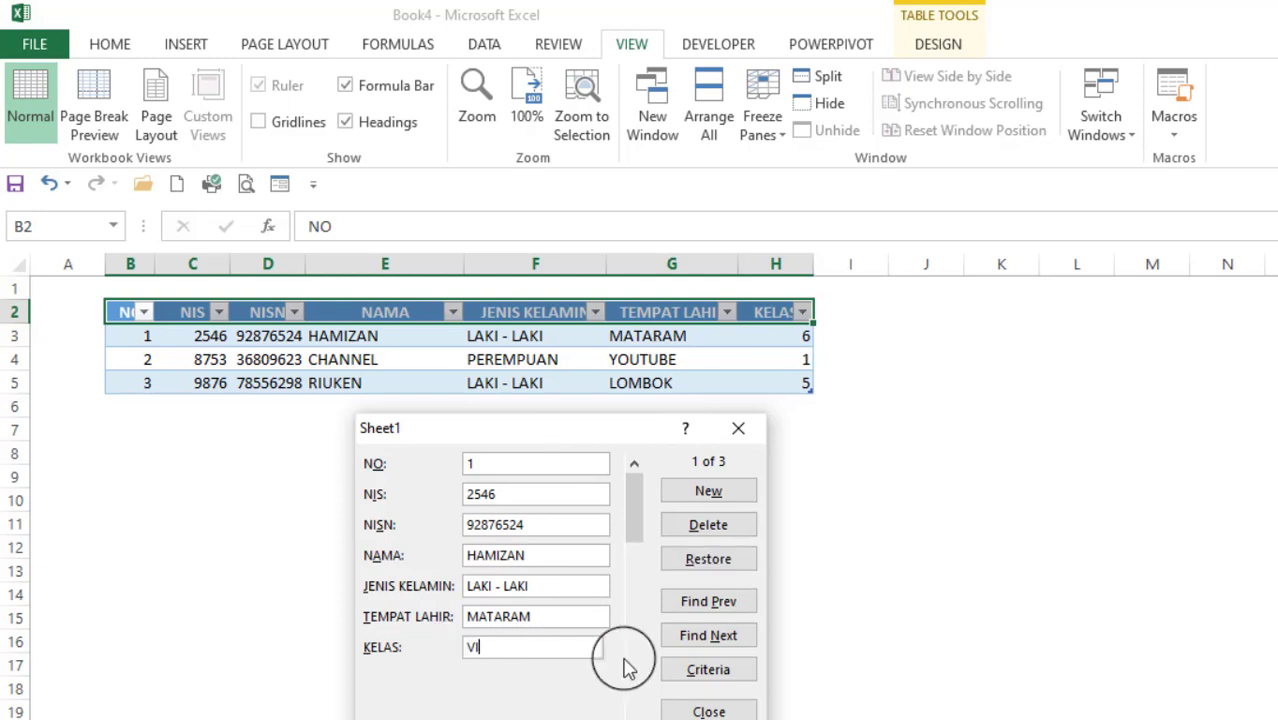
{"action": "left_click", "coordinate": [730, 489]}
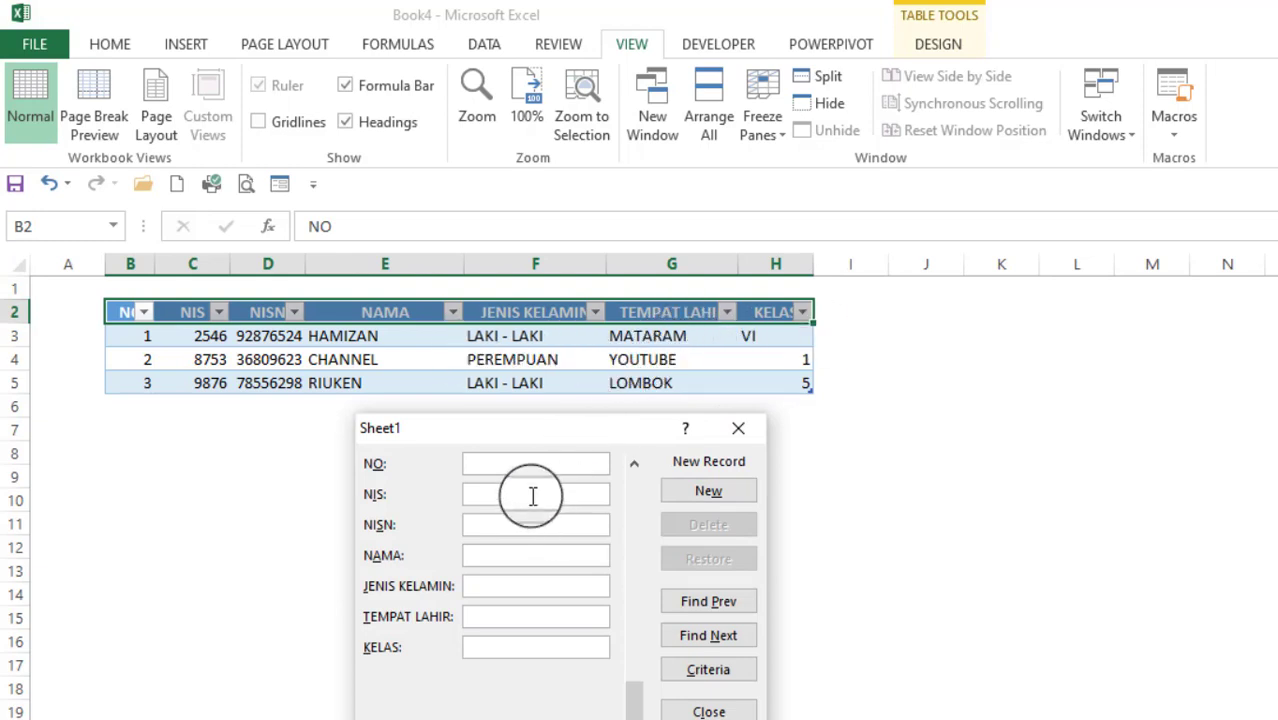
Find record NO 2 by criteria and change the second student's KELAS to I
{"action": "type", "text": "2"}
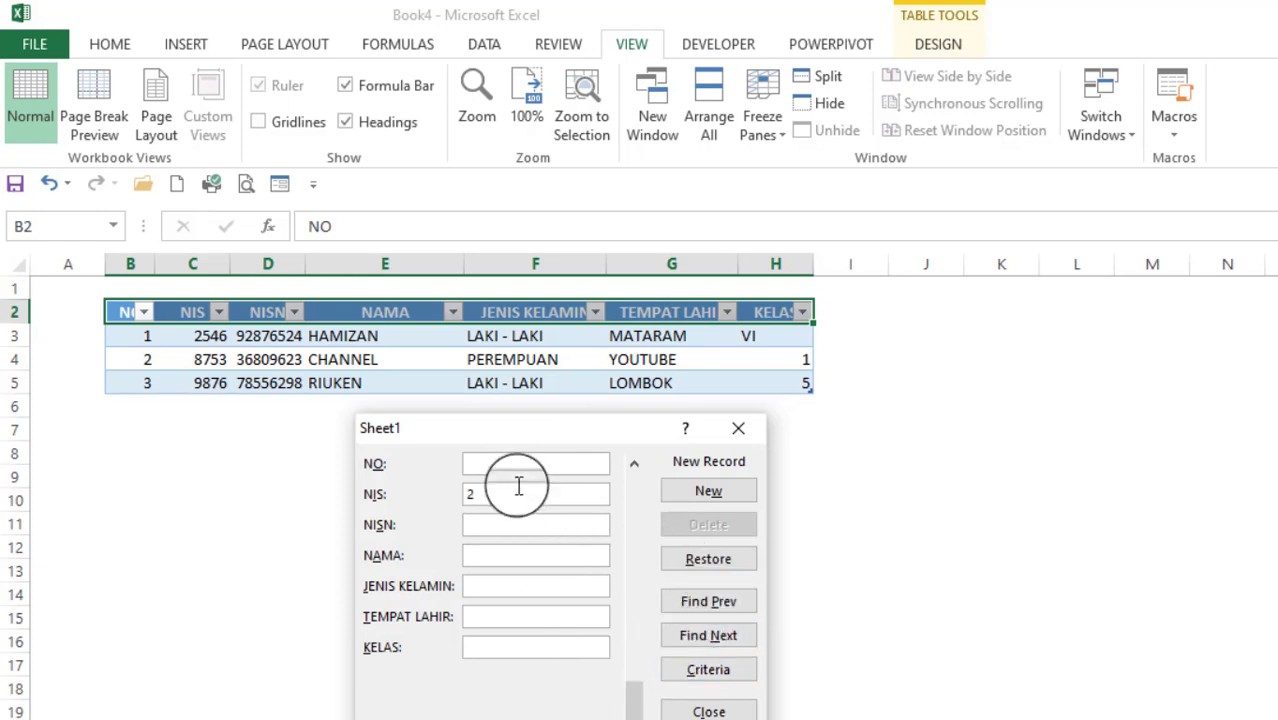
{"action": "left_click", "coordinate": [516, 489]}
{"action": "key", "text": "BackSpace"}
{"action": "left_click", "coordinate": [735, 684]}
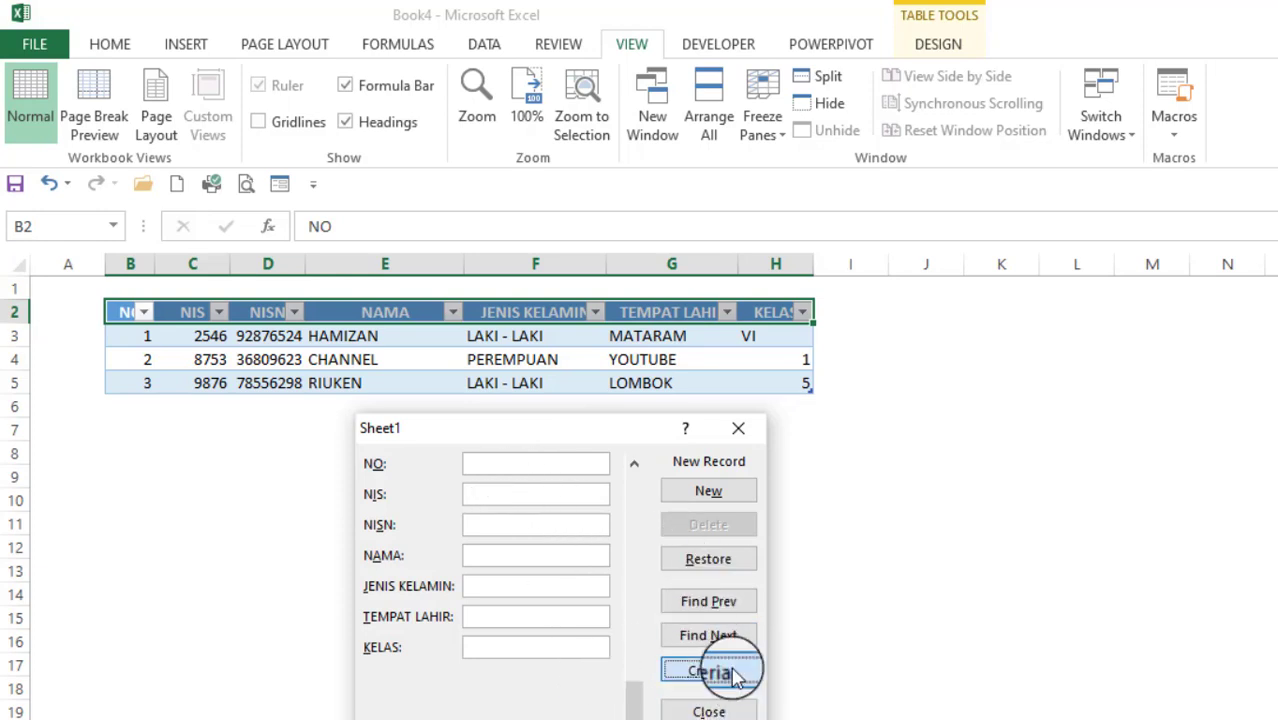
{"action": "type", "text": "2"}
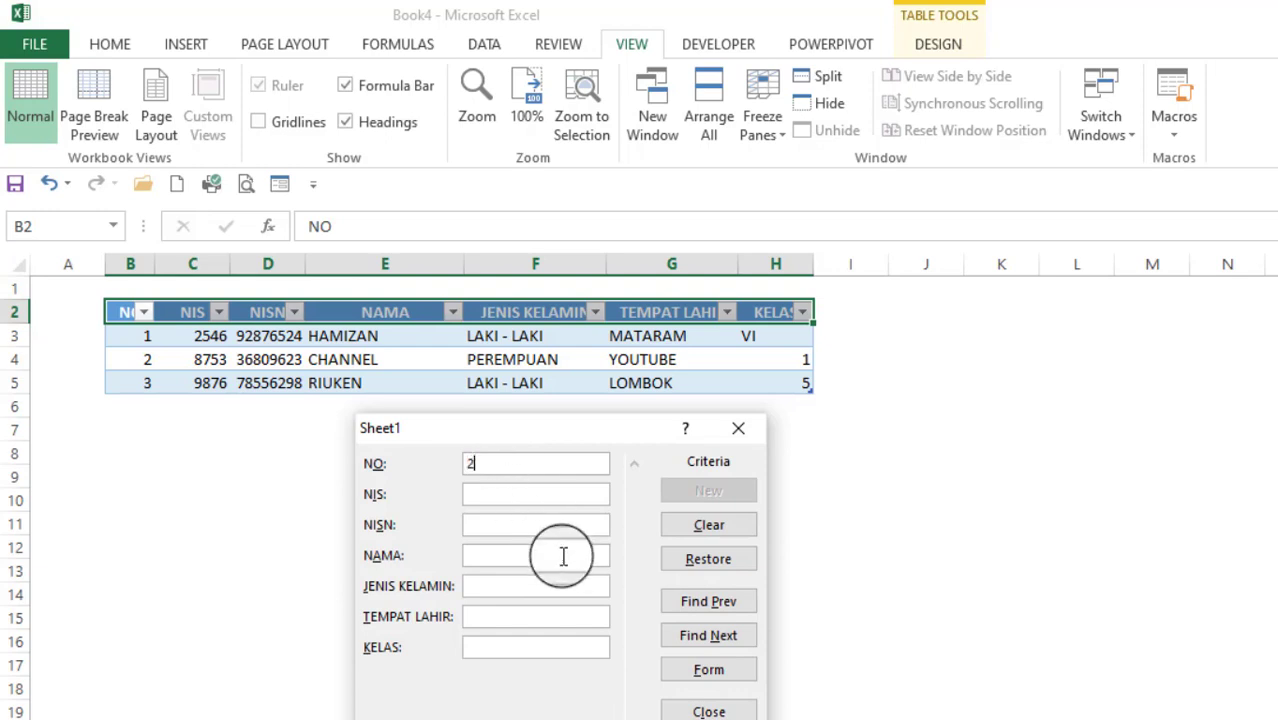
{"action": "left_click", "coordinate": [722, 603]}
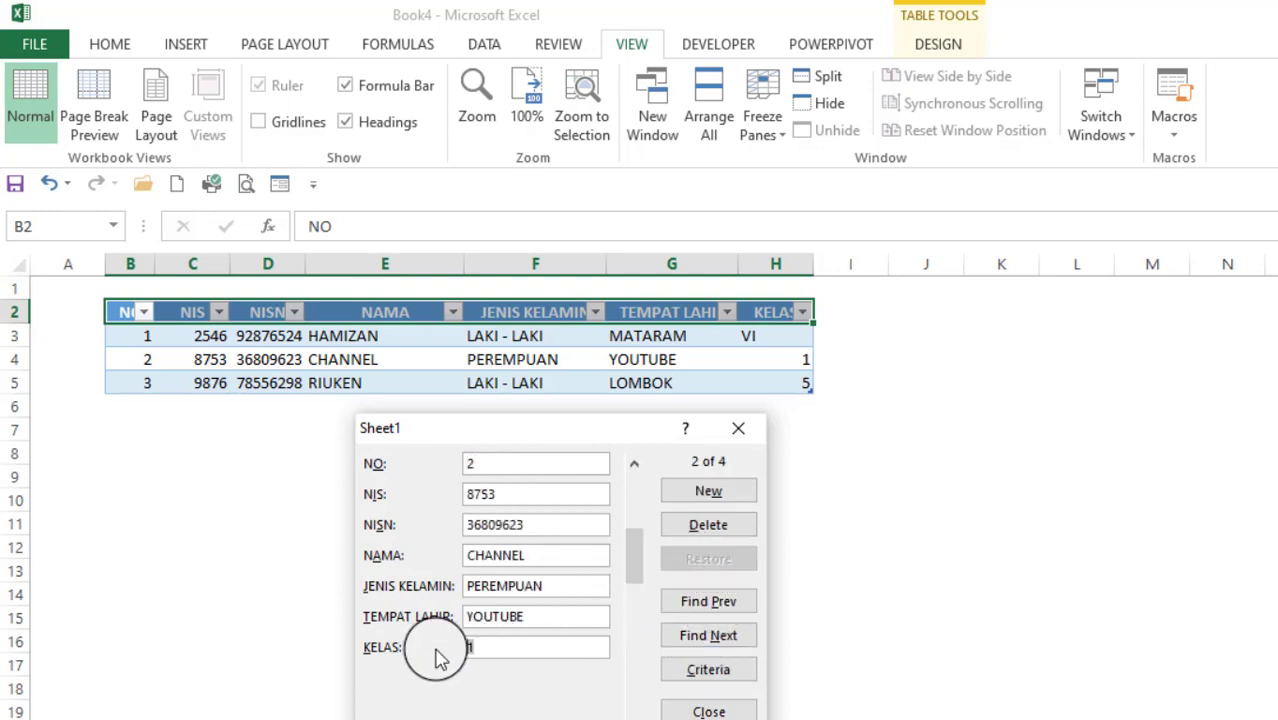
{"action": "key", "text": "BackSpace"}
{"action": "type", "text": "I"}
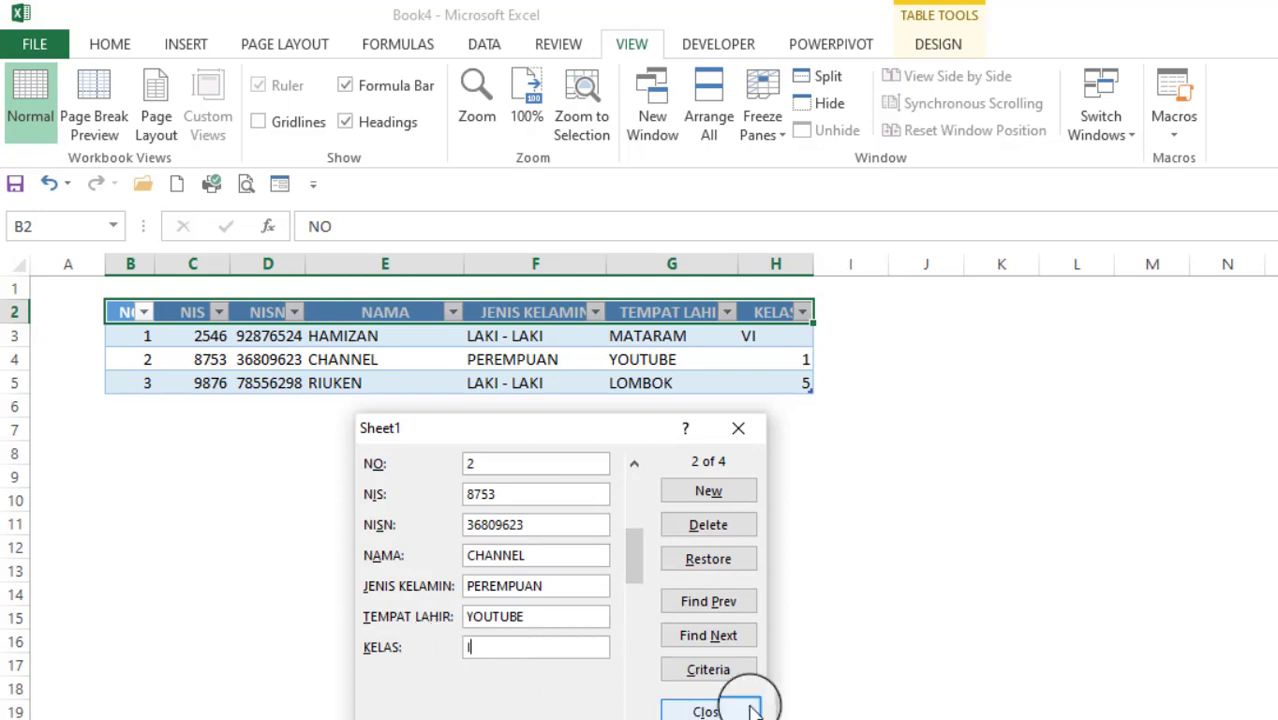
{"action": "left_click", "coordinate": [708, 490]}
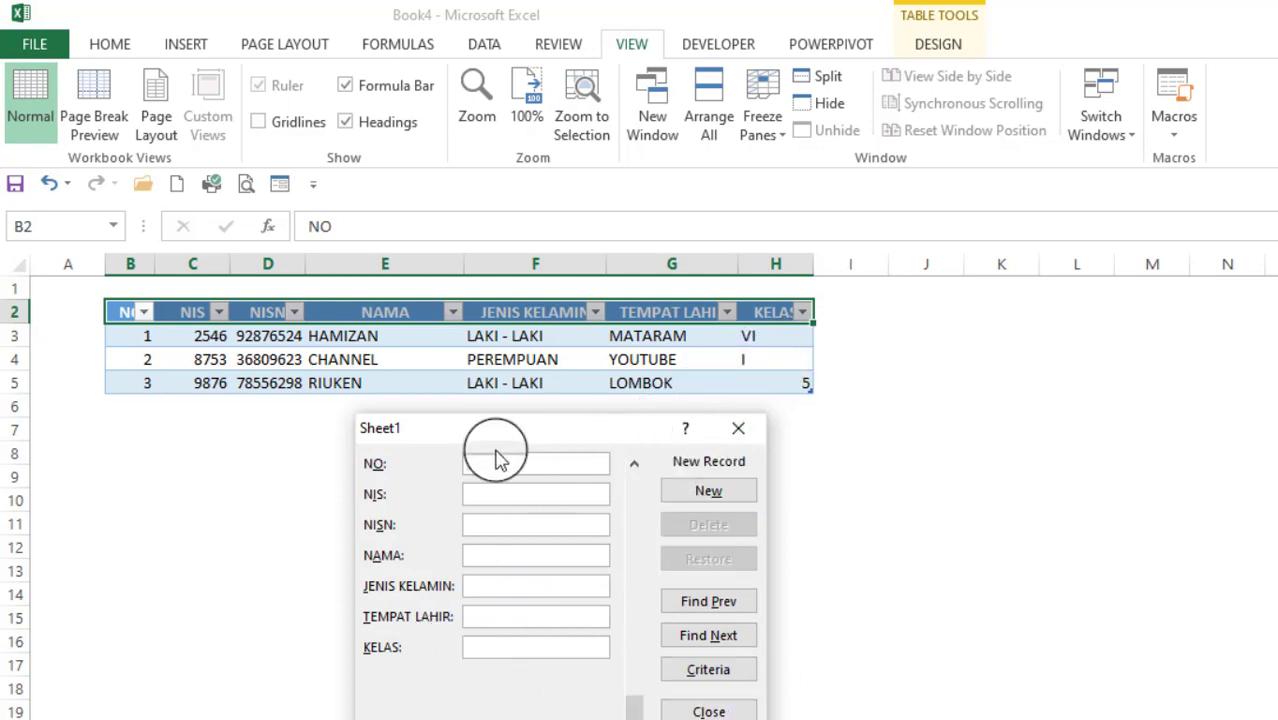
Find record NO 3, change the third student's KELAS to V, and close the data form
{"action": "type", "text": "3"}
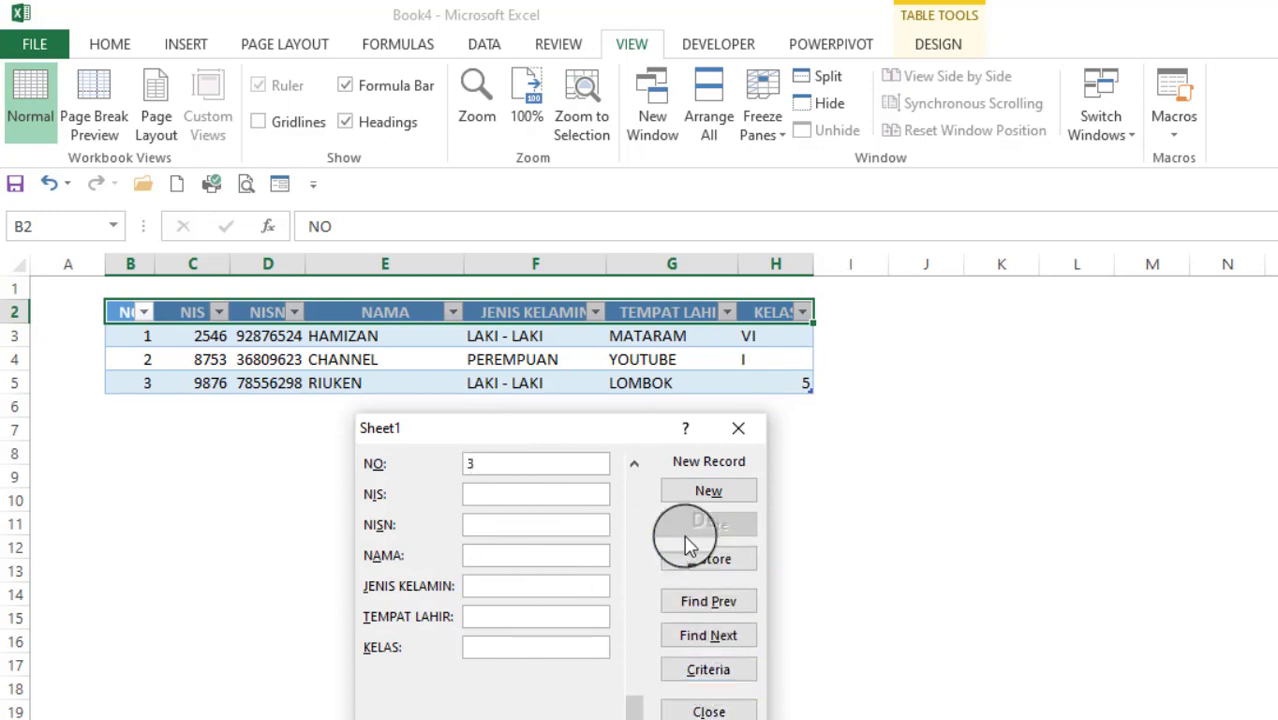
{"action": "key", "text": "BackSpace"}
{"action": "left_click", "coordinate": [745, 683]}
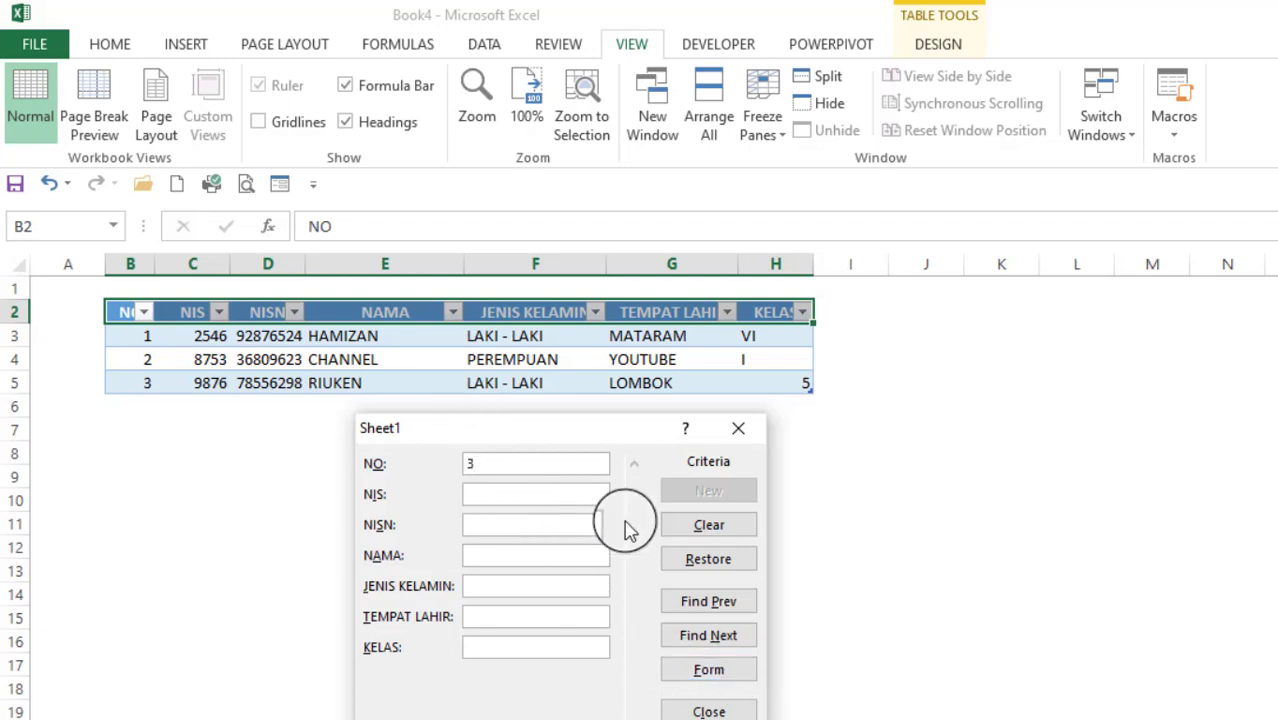
{"action": "left_click", "coordinate": [697, 605]}
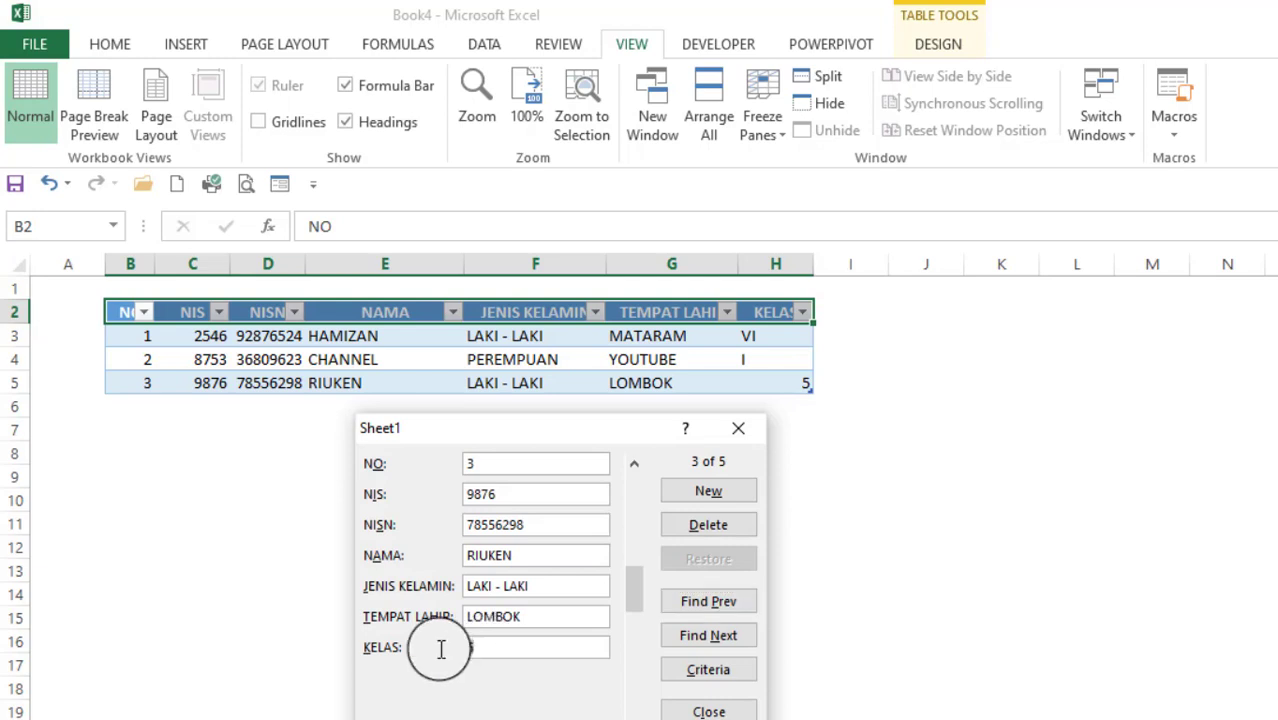
{"action": "type", "text": "V"}
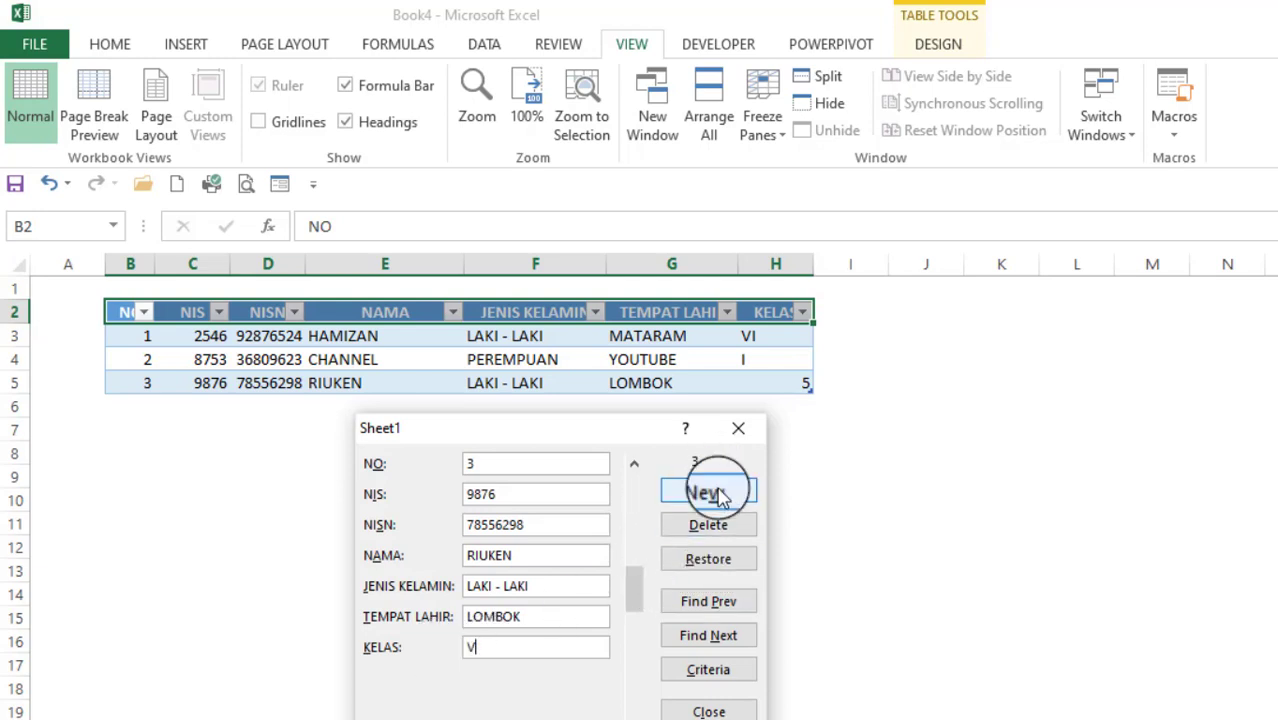
{"action": "left_click", "coordinate": [720, 495]}
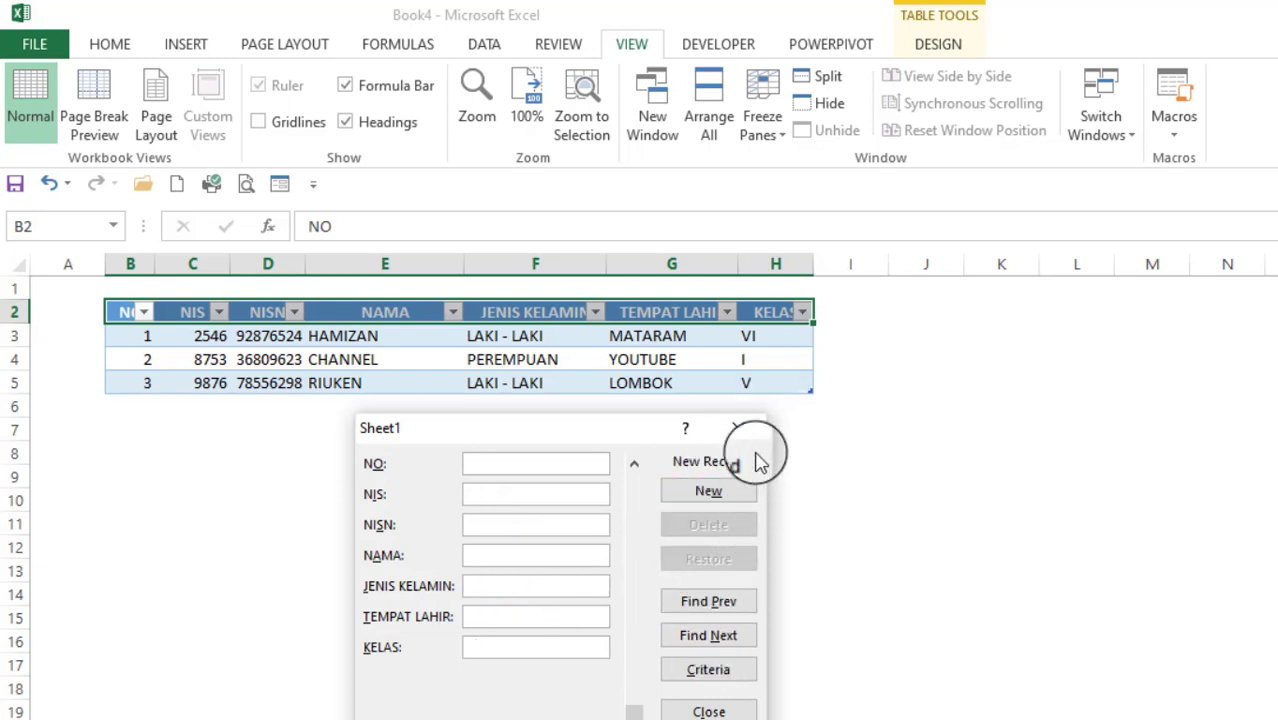
{"action": "left_click", "coordinate": [739, 427]}
{"action": "left_click", "coordinate": [790, 475]}
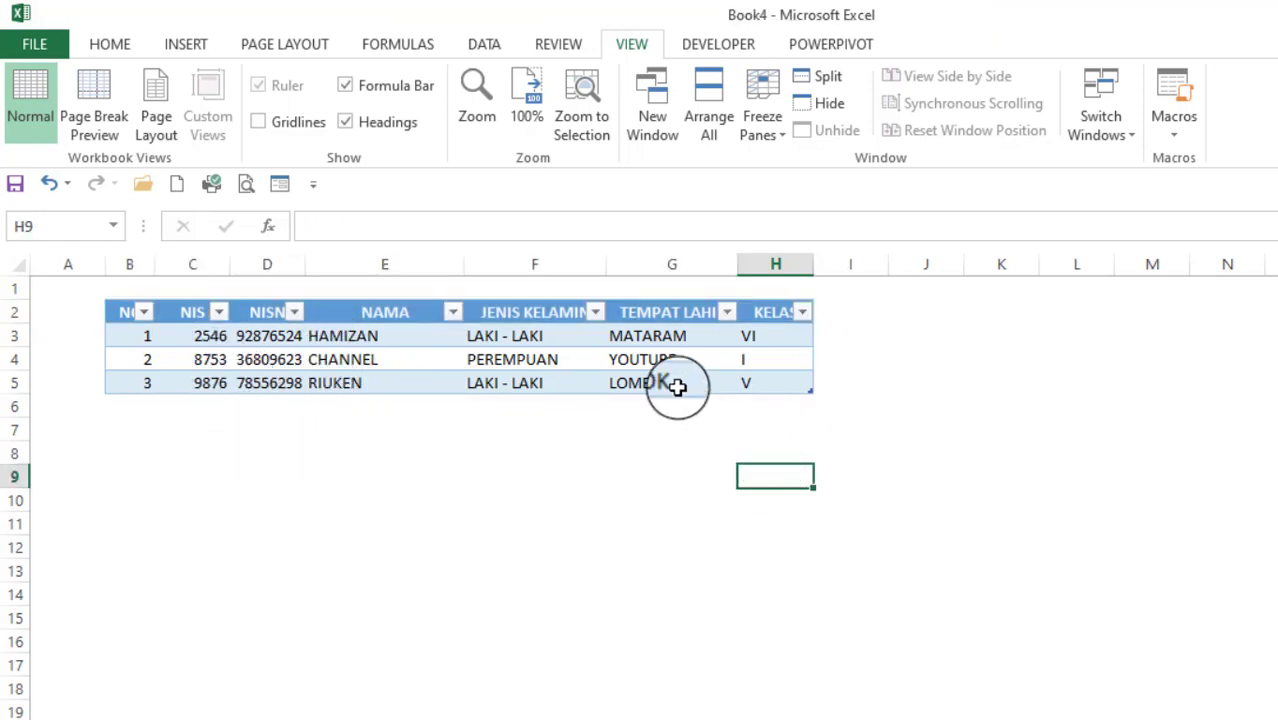
Centre the TEMPAT LAHIR values in G3:G5
{"action": "left_click_drag", "start_coordinate": [647, 336], "coordinate": [650, 384]}
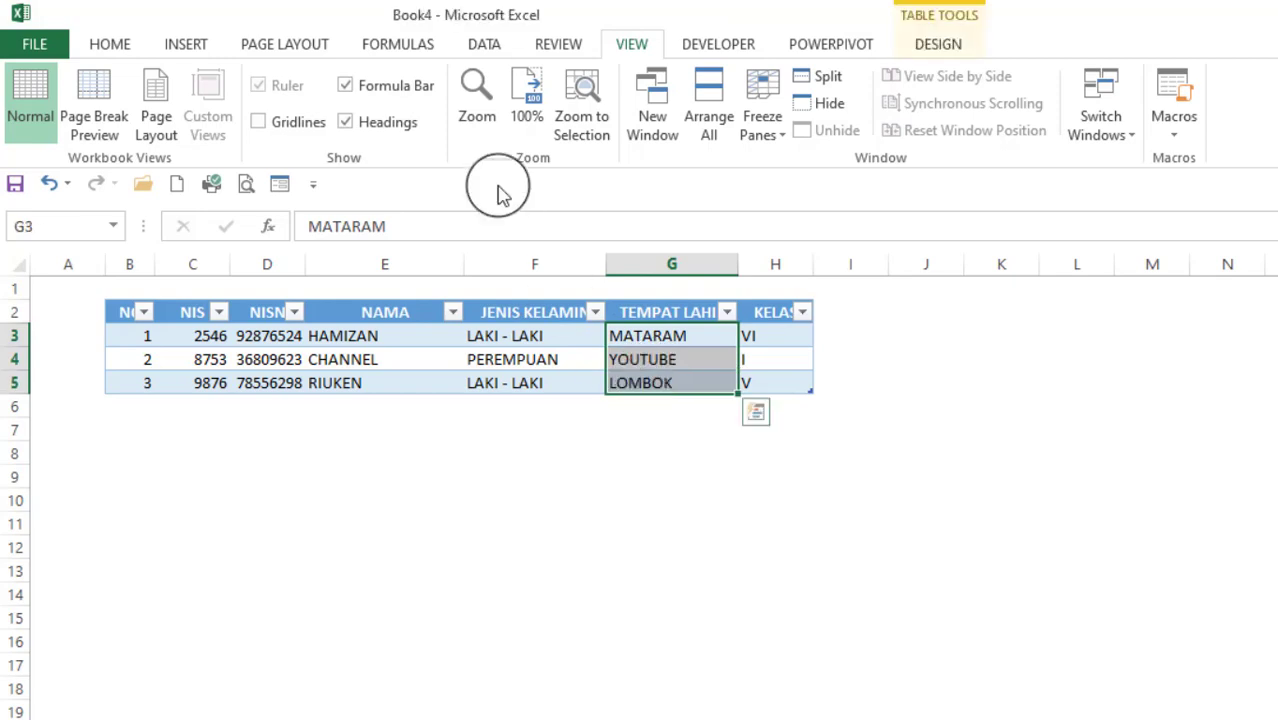
{"action": "left_click", "coordinate": [251, 46]}
{"action": "scroll", "coordinate": [490, 125], "scroll_direction": "up", "scroll_amount": 2}
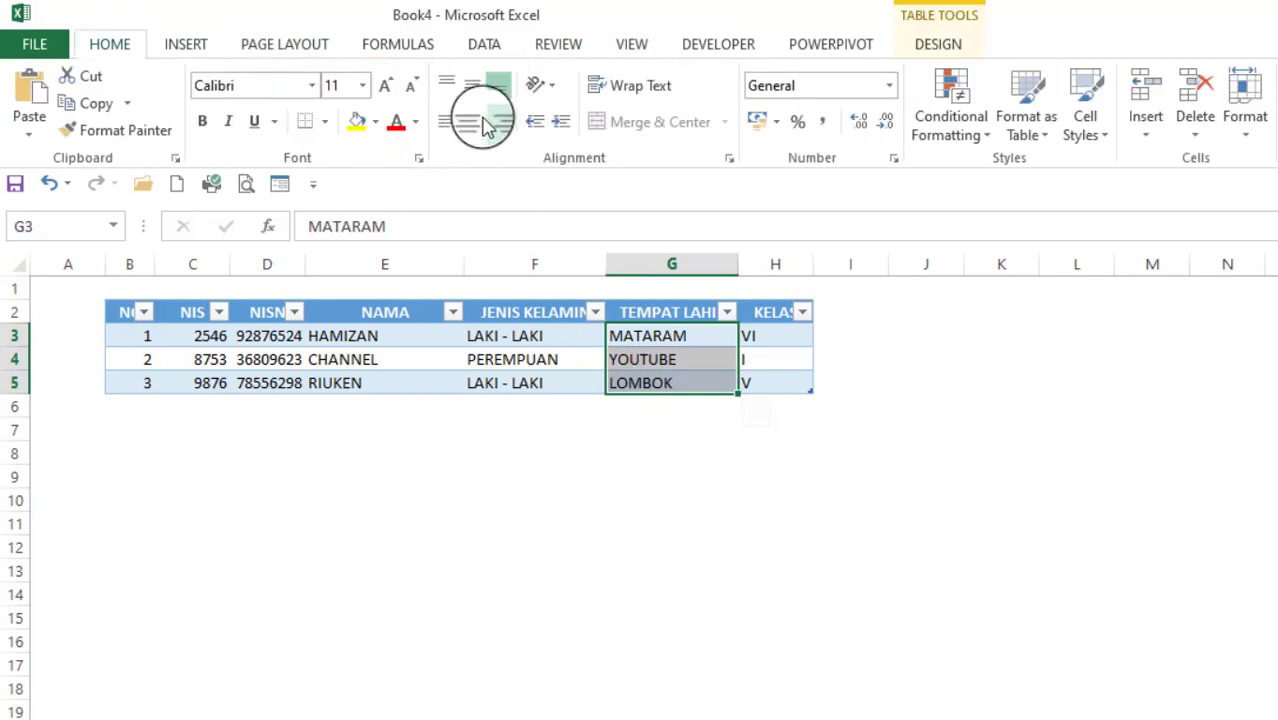
{"action": "left_click", "coordinate": [484, 125]}
Centre the KELAS values in H3:H5, then select the table's header row
{"action": "left_click", "coordinate": [787, 362]}
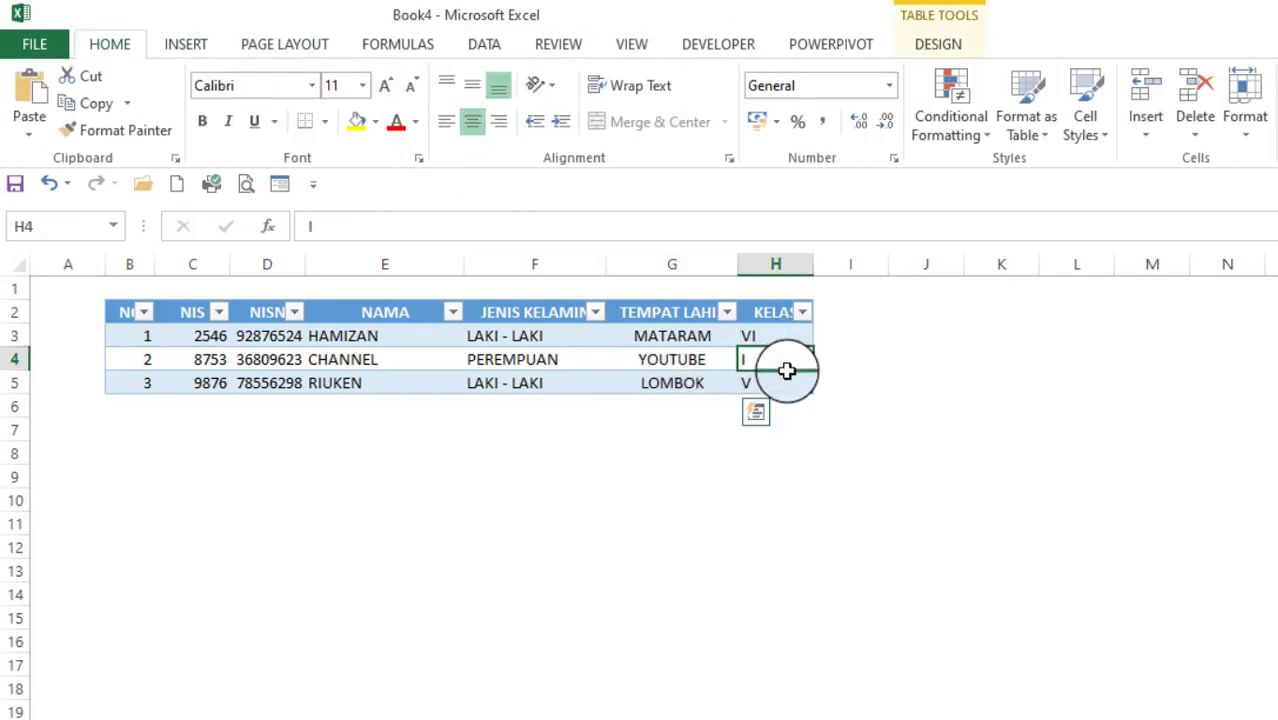
{"action": "left_click_drag", "start_coordinate": [775, 338], "coordinate": [776, 383]}
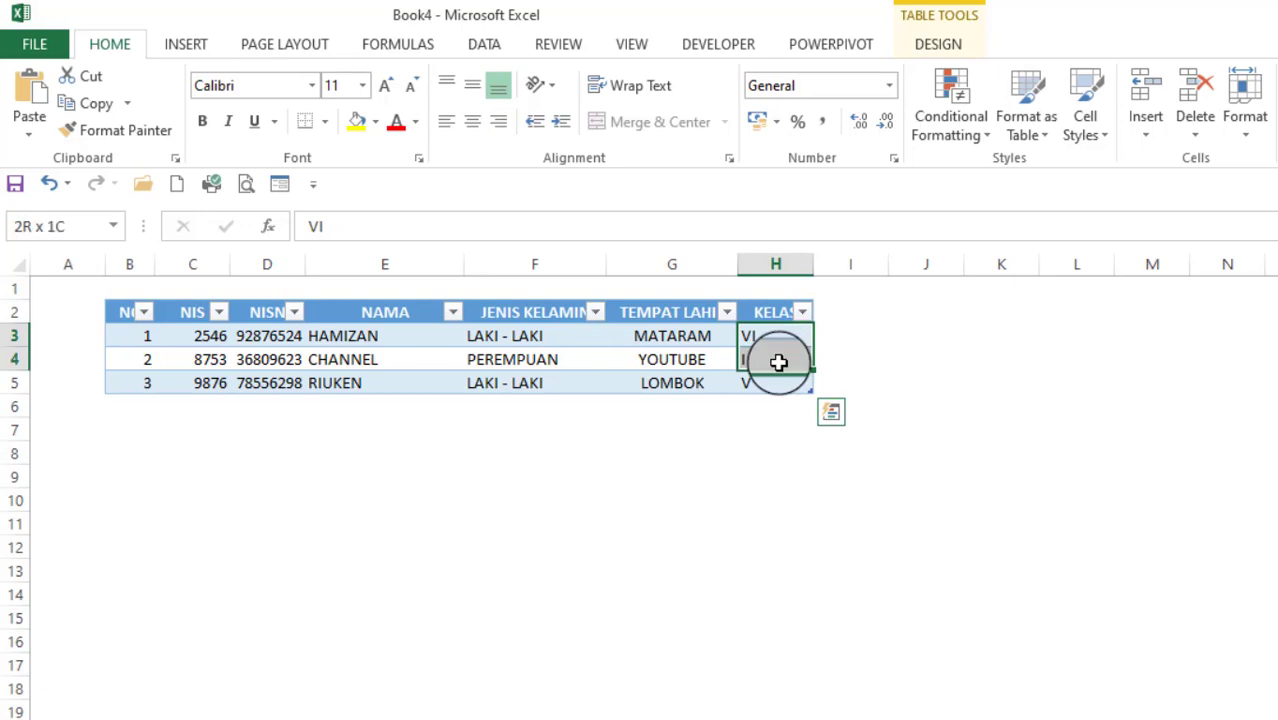
{"action": "left_click", "coordinate": [478, 125]}
{"action": "left_click", "coordinate": [598, 459]}
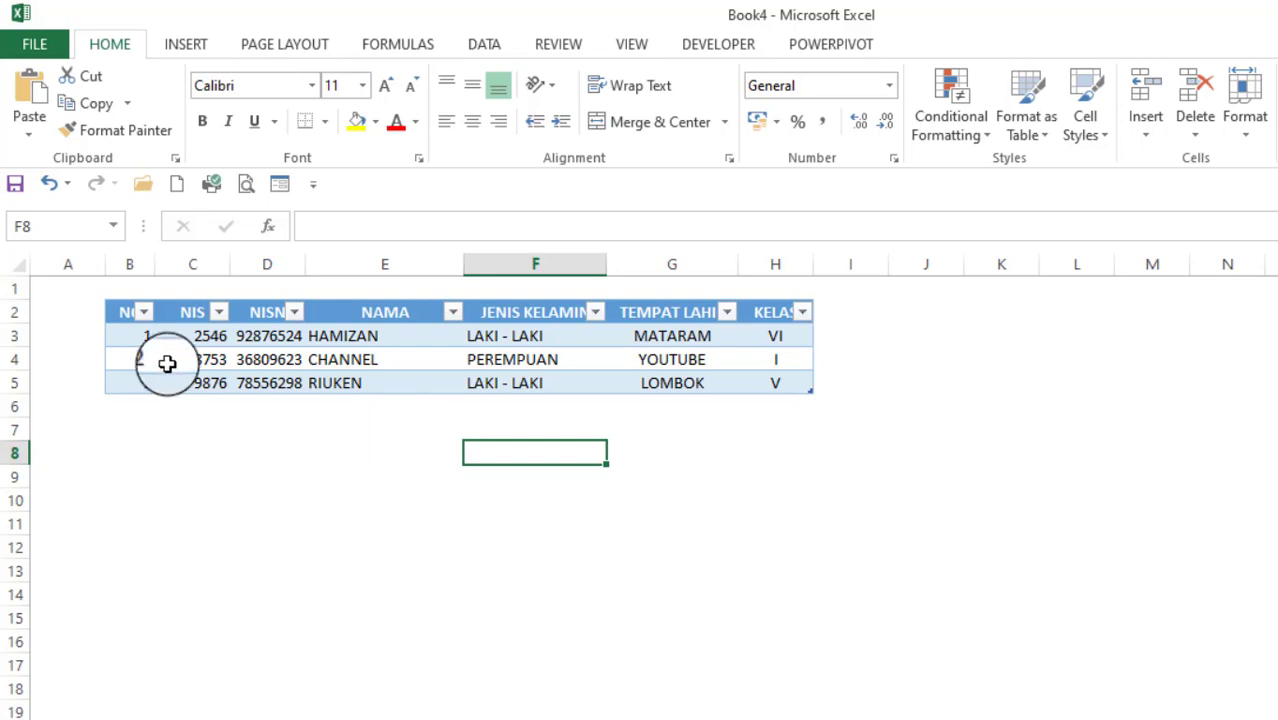
{"action": "left_click_drag", "start_coordinate": [117, 315], "coordinate": [792, 305]}
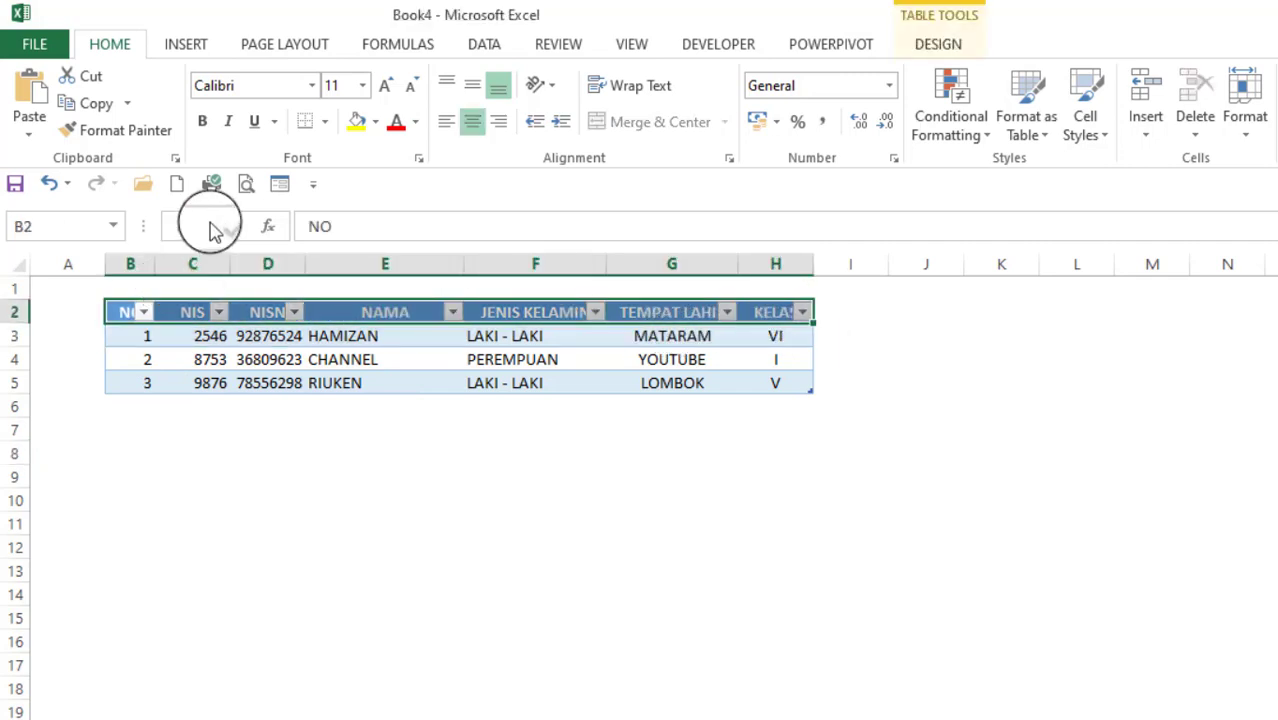
Search the data form by the third student's name in NAMA to show record 3 of 3 (LOMBOK, KELAS V)
{"action": "left_click", "coordinate": [280, 184]}
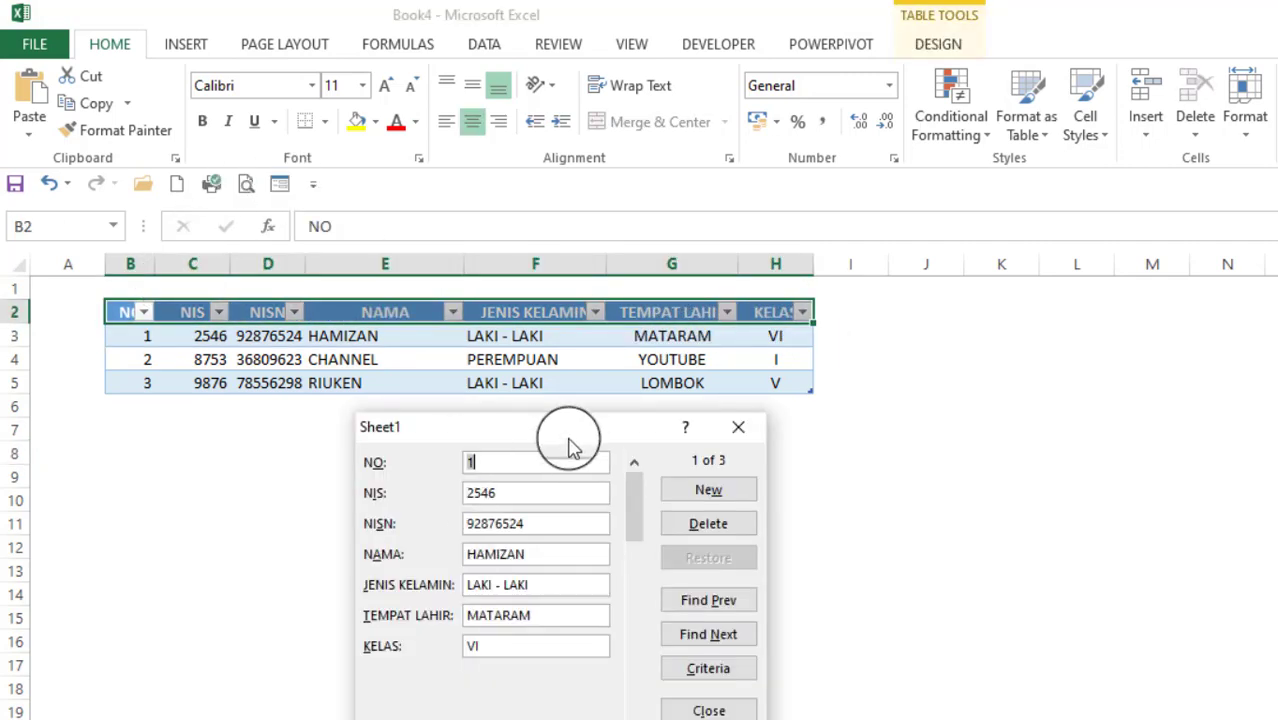
{"action": "left_click_drag", "start_coordinate": [565, 428], "coordinate": [881, 402]}
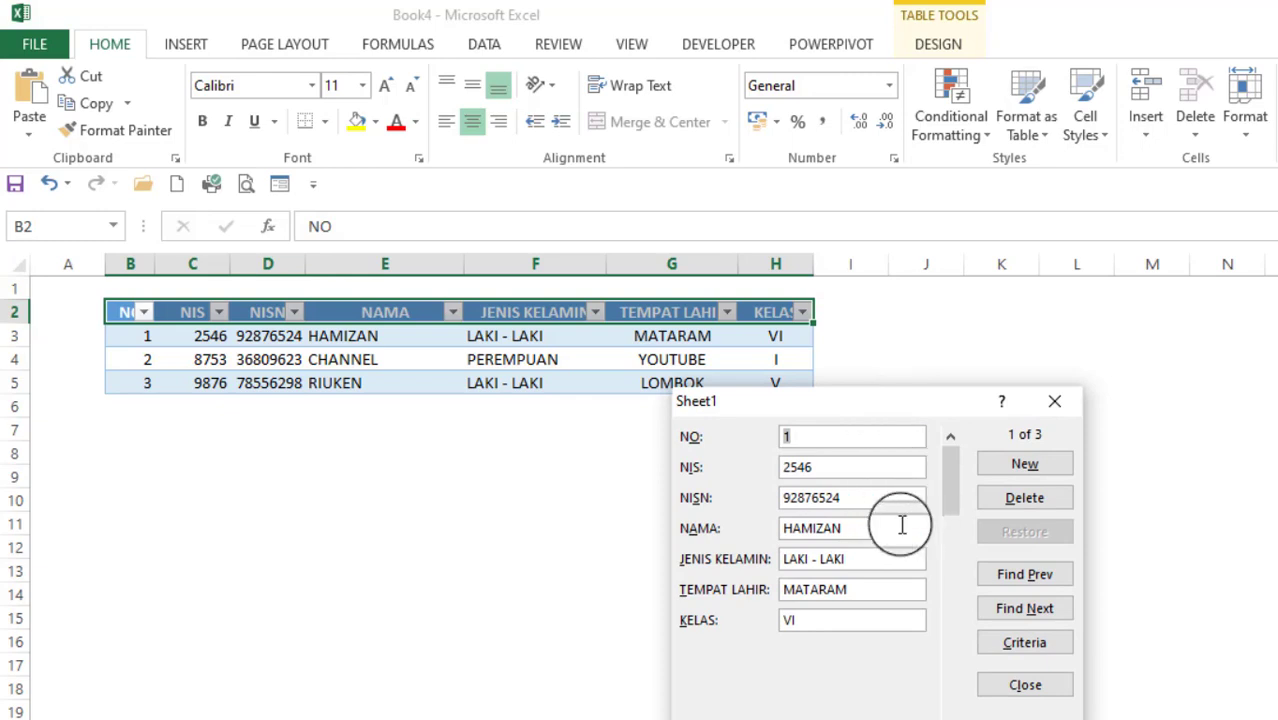
{"action": "left_click", "coordinate": [1025, 643]}
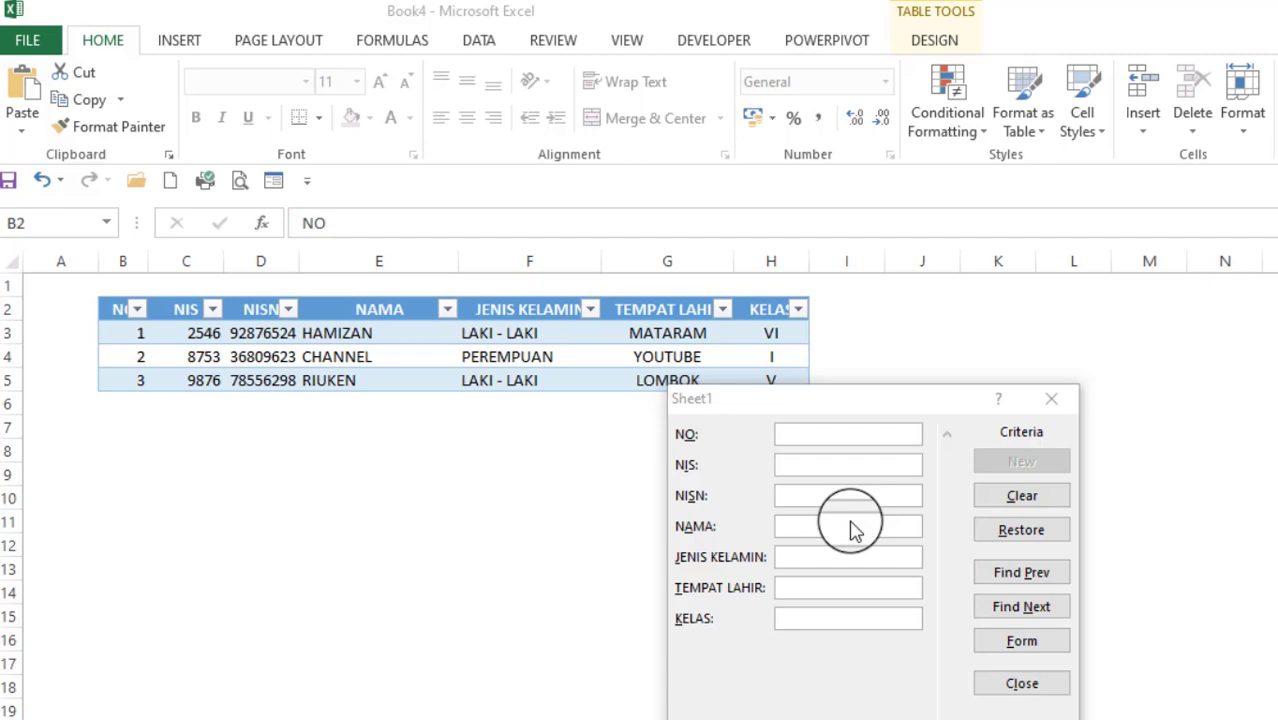
{"action": "left_click", "coordinate": [850, 526]}
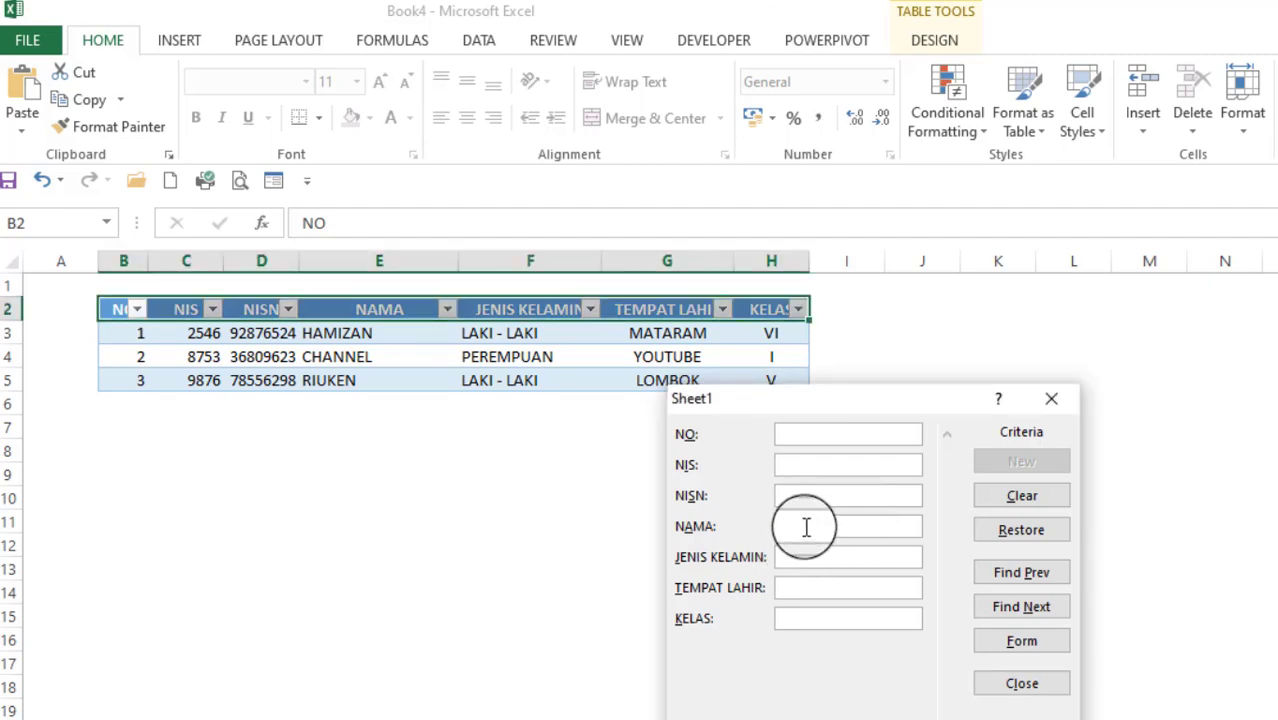
{"action": "type", "text": "R"}
{"action": "type", "text": "IUKEN"}
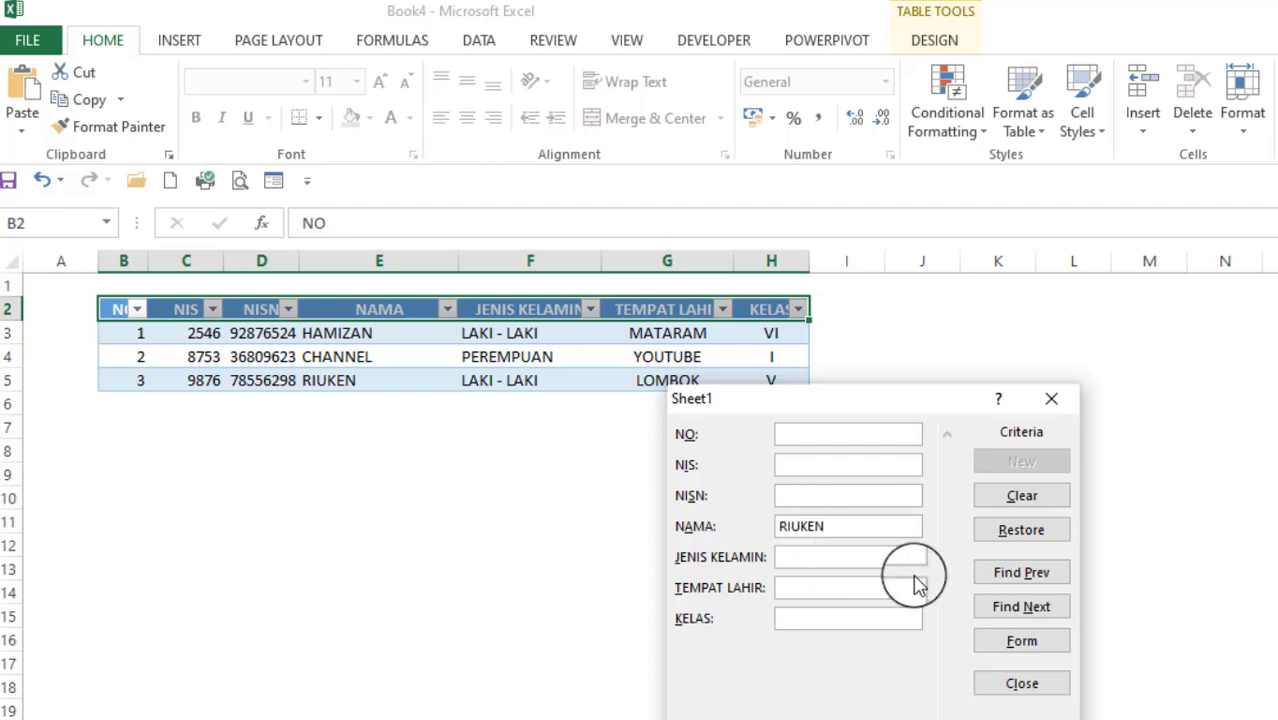
{"action": "left_click", "coordinate": [1009, 614]}
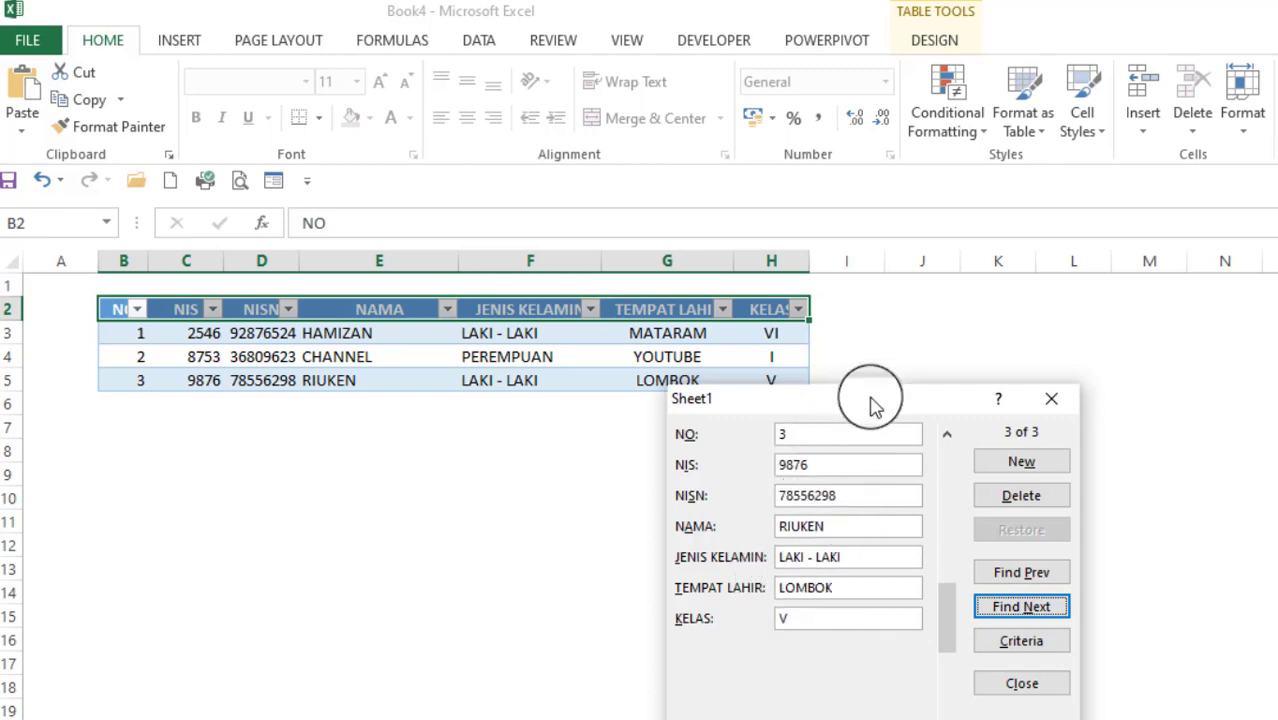
{"action": "left_click_drag", "start_coordinate": [870, 413], "coordinate": [758, 450]}
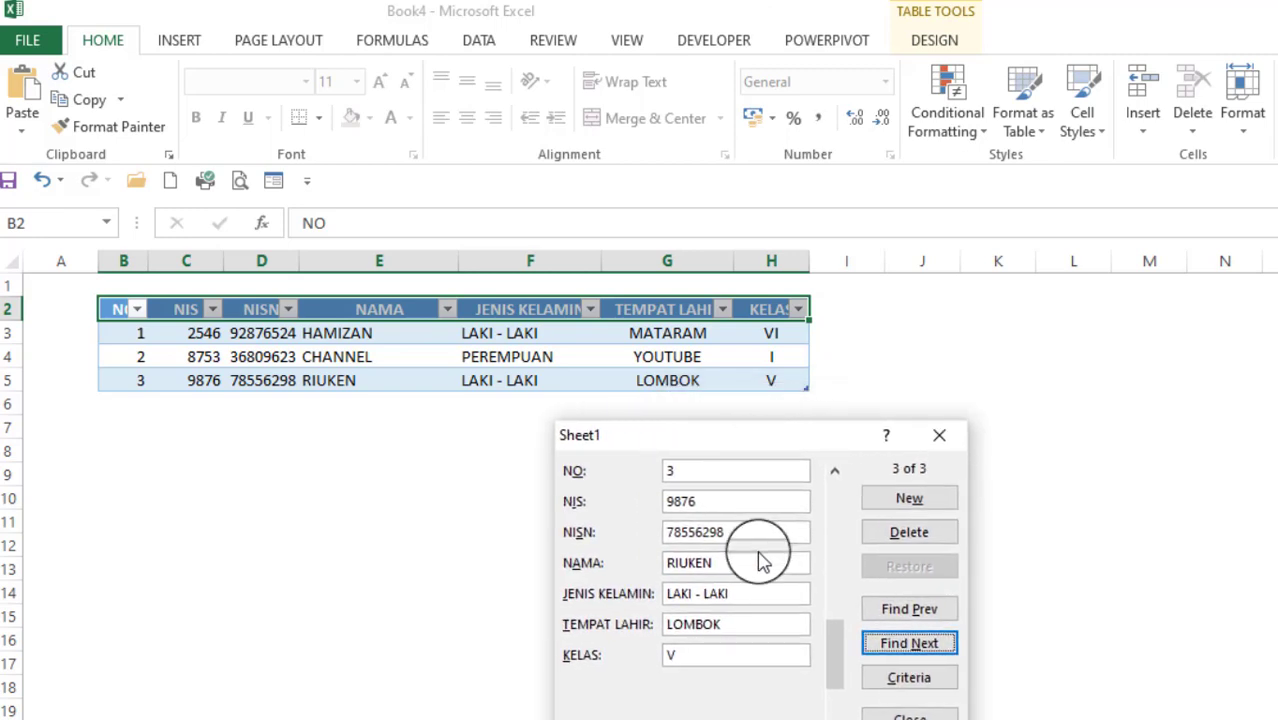